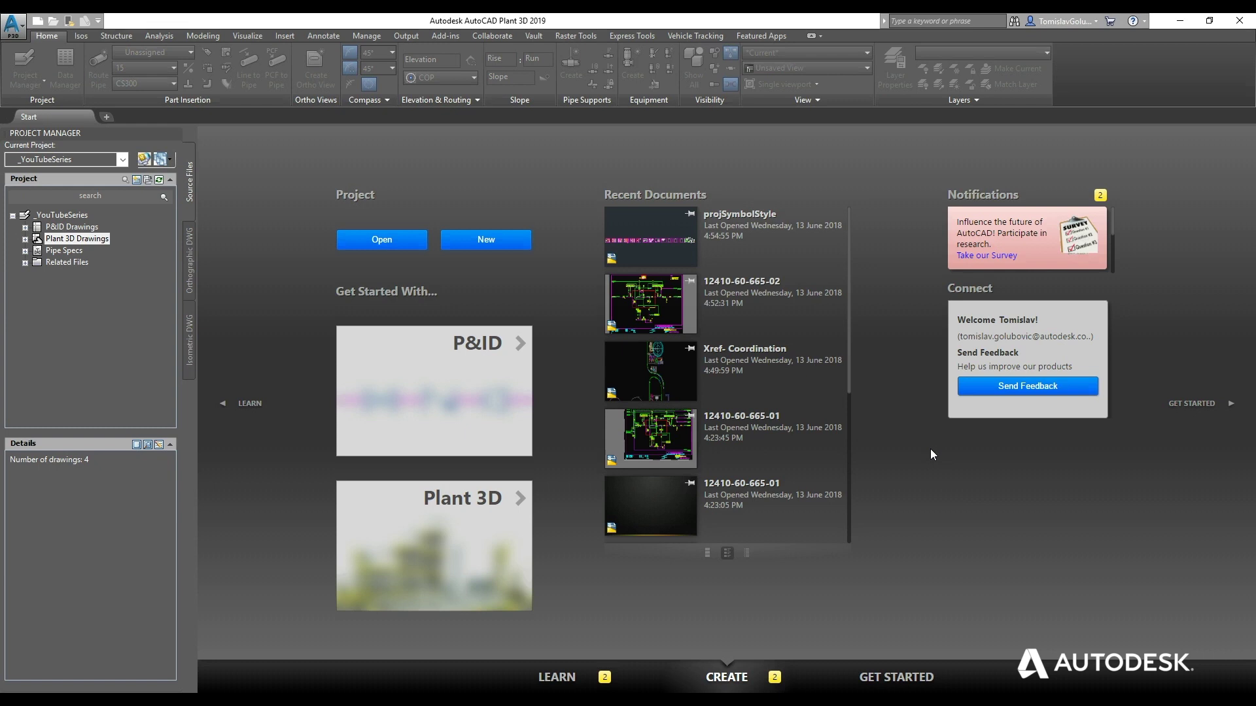
Open the pipe-rack drawing 00-STR-1000 from Structural > Plant3D and orbit to view its layout
left_click(24, 240)
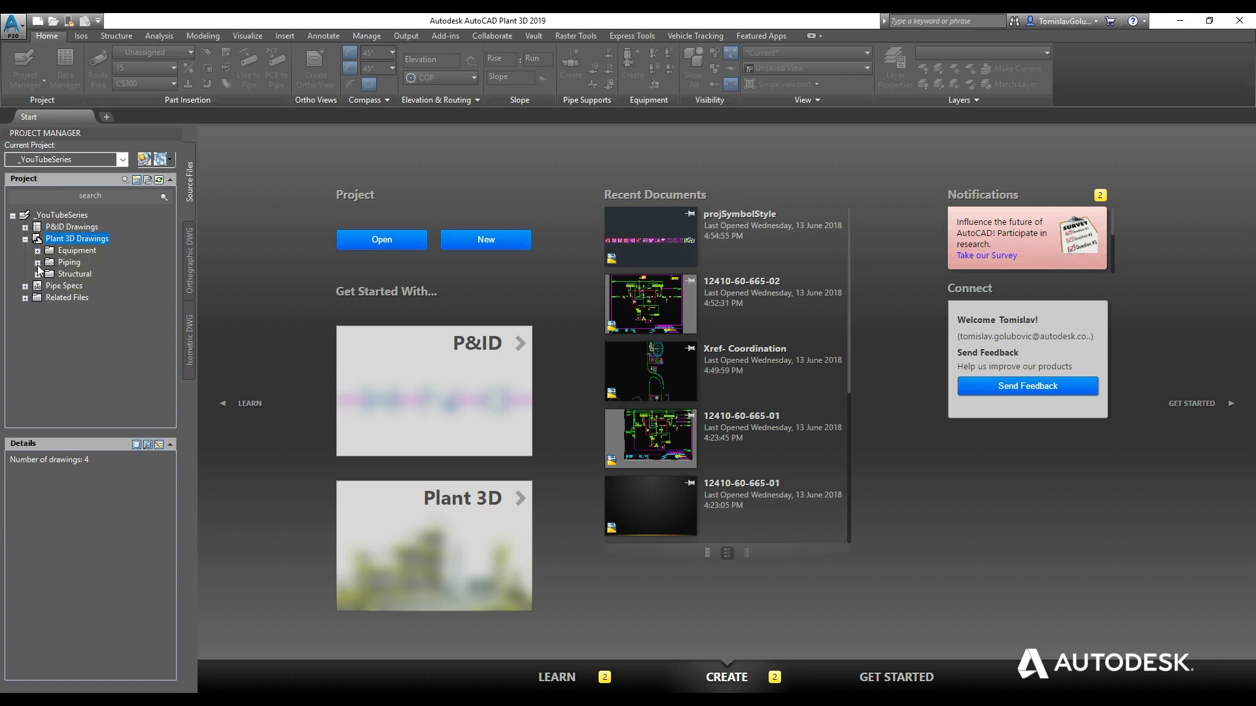
left_click(37, 275)
double_click(92, 310)
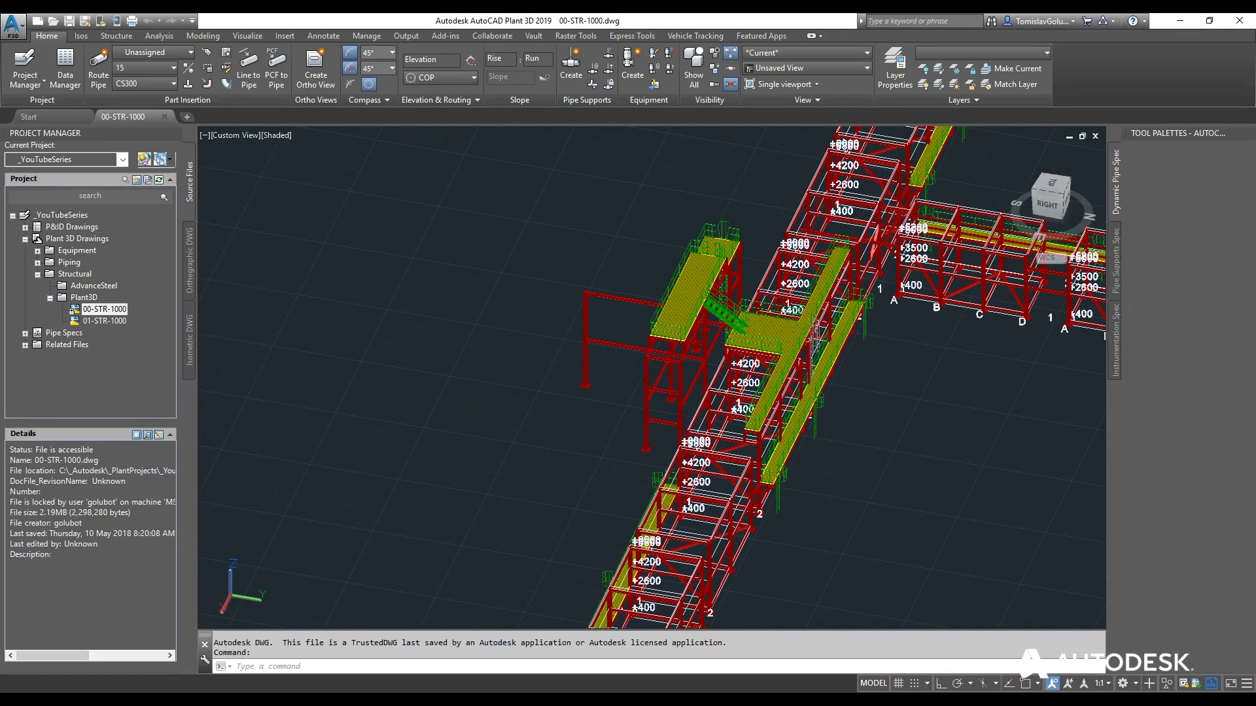
scroll(526, 361, "down", 3)
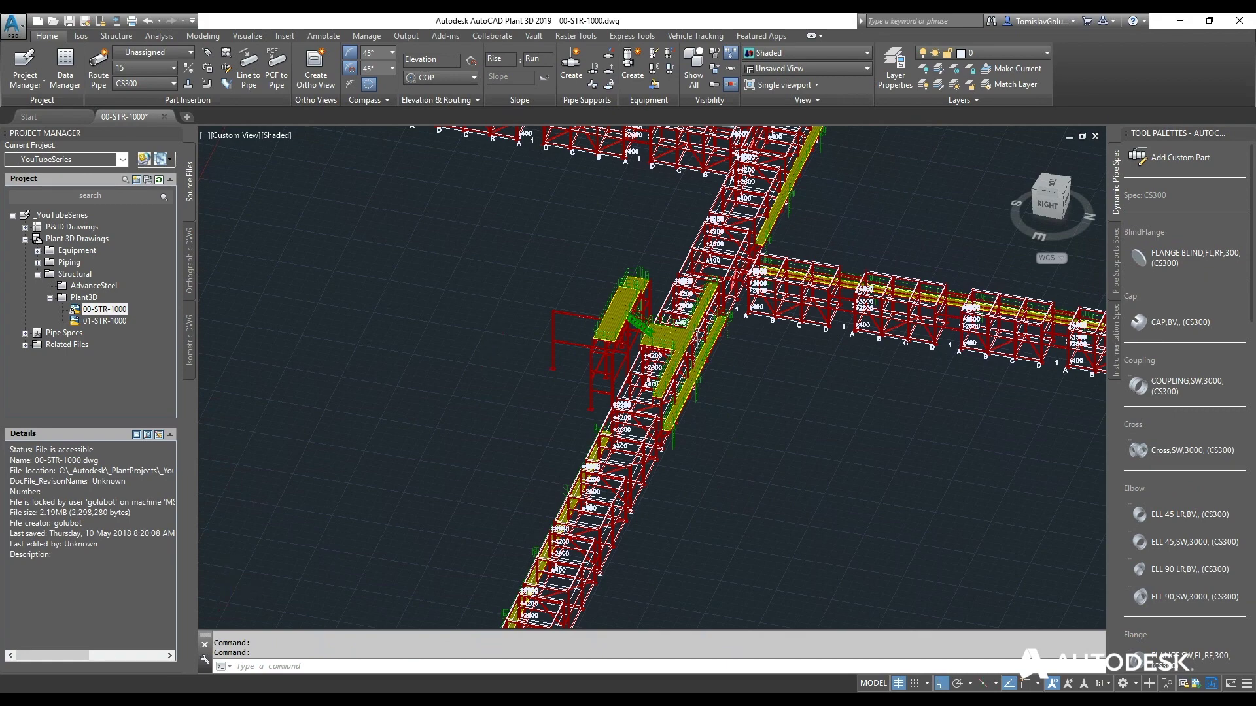
scroll(645, 364, "down", 5)
middle_click_drag(448, 364, 721, 351, "shift")
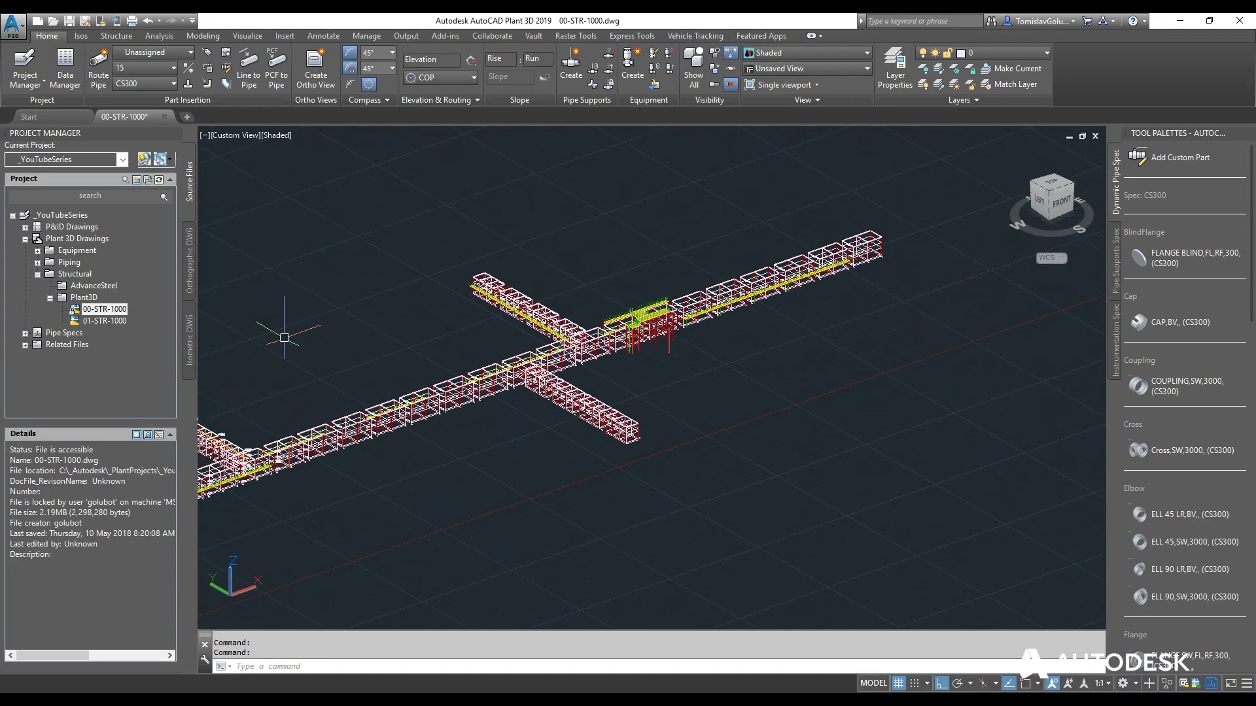
Open the area structure drawing 01-STR-1000 and zoom to its extents
double_click(104, 321)
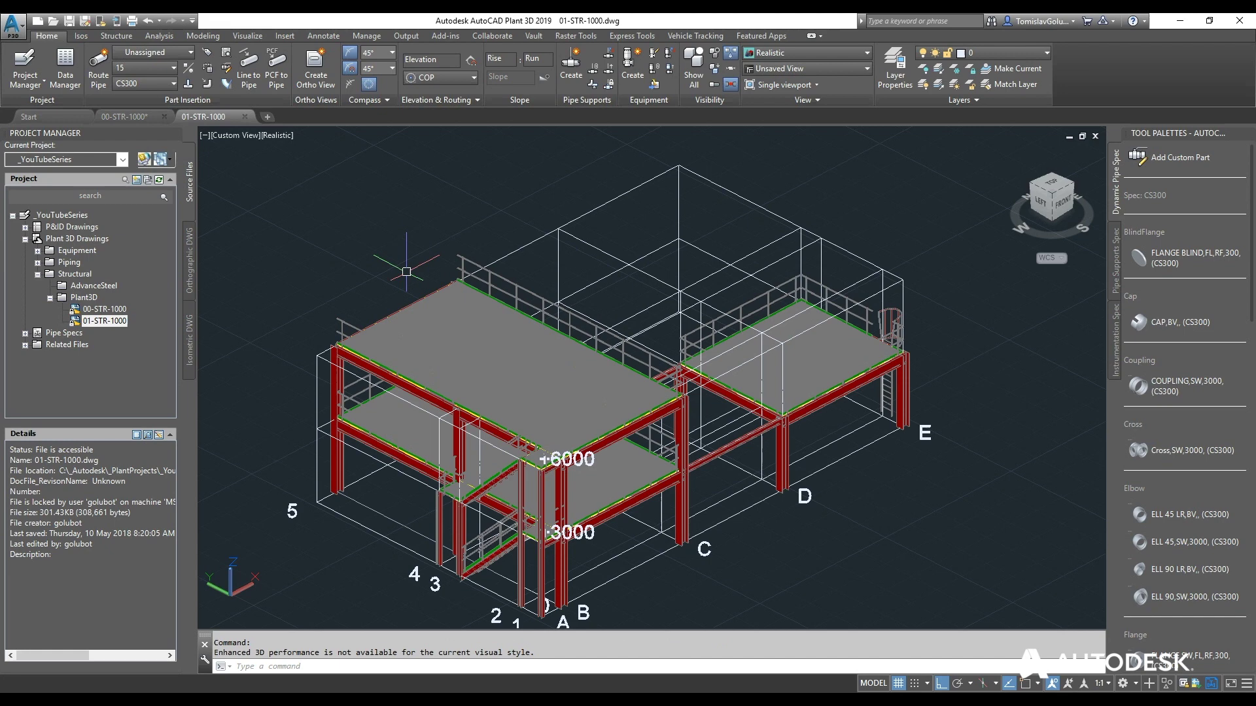
type("z")
key("Return")
type("e")
key("Return")
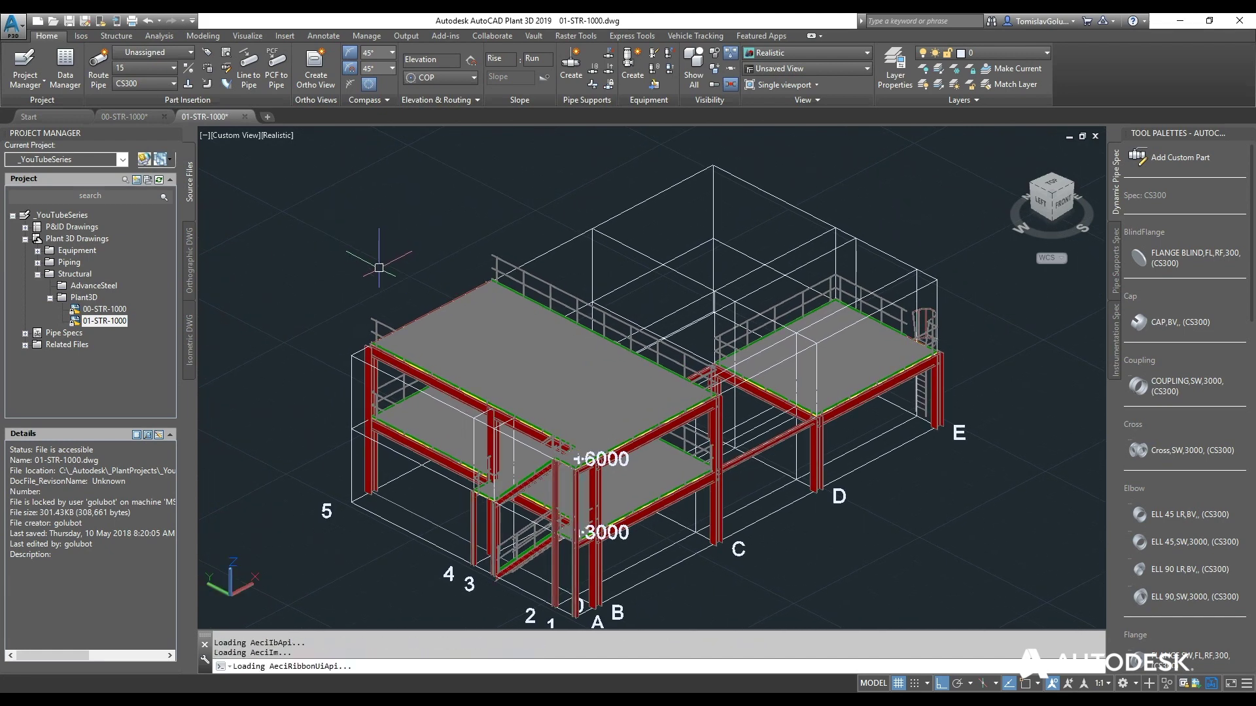
scroll(376, 262, "down", 2)
middle_click_drag(353, 217, 381, 236)
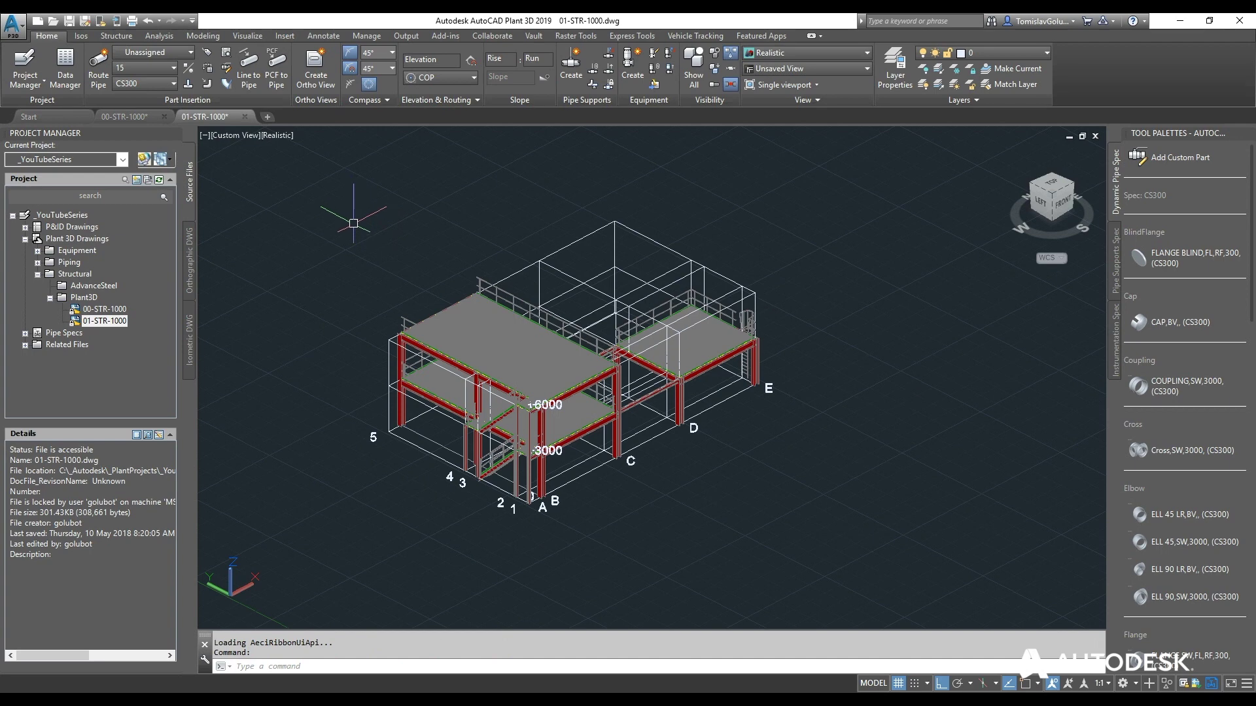
Start an Advance Steel XML export saved to the Desktop as 01-STR-1000_AS
left_click(123, 37)
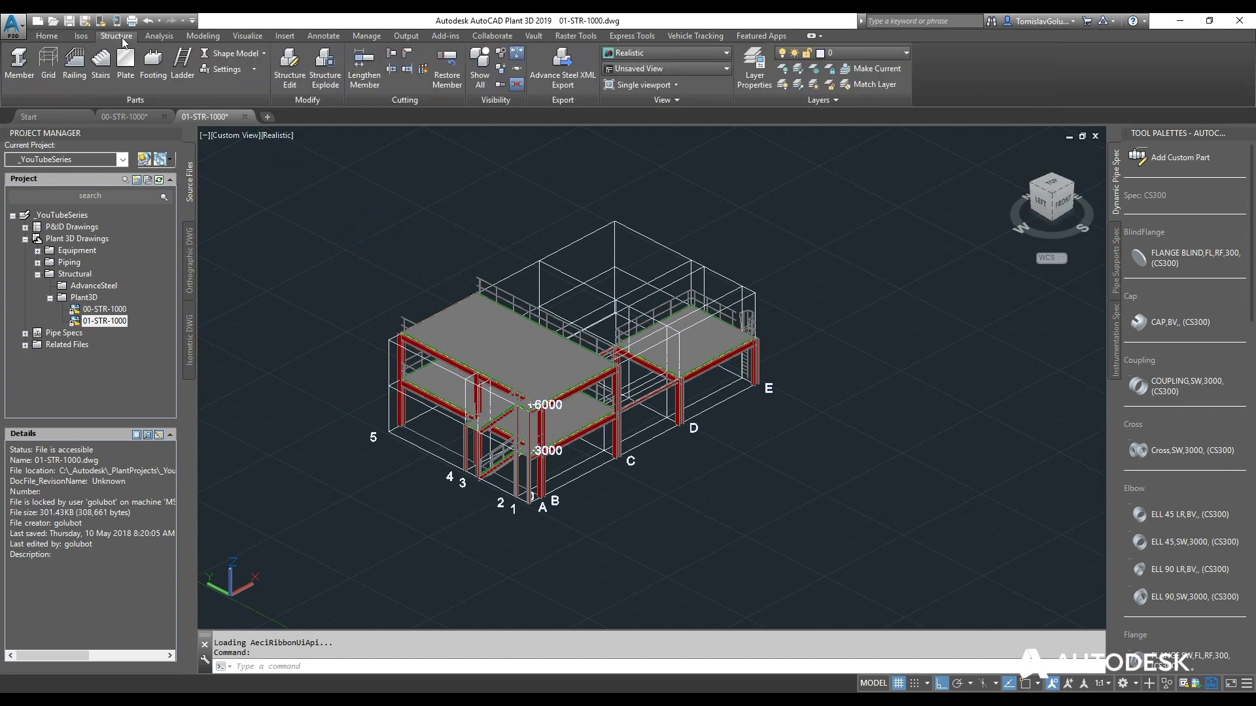
left_click(550, 77)
left_click(744, 296)
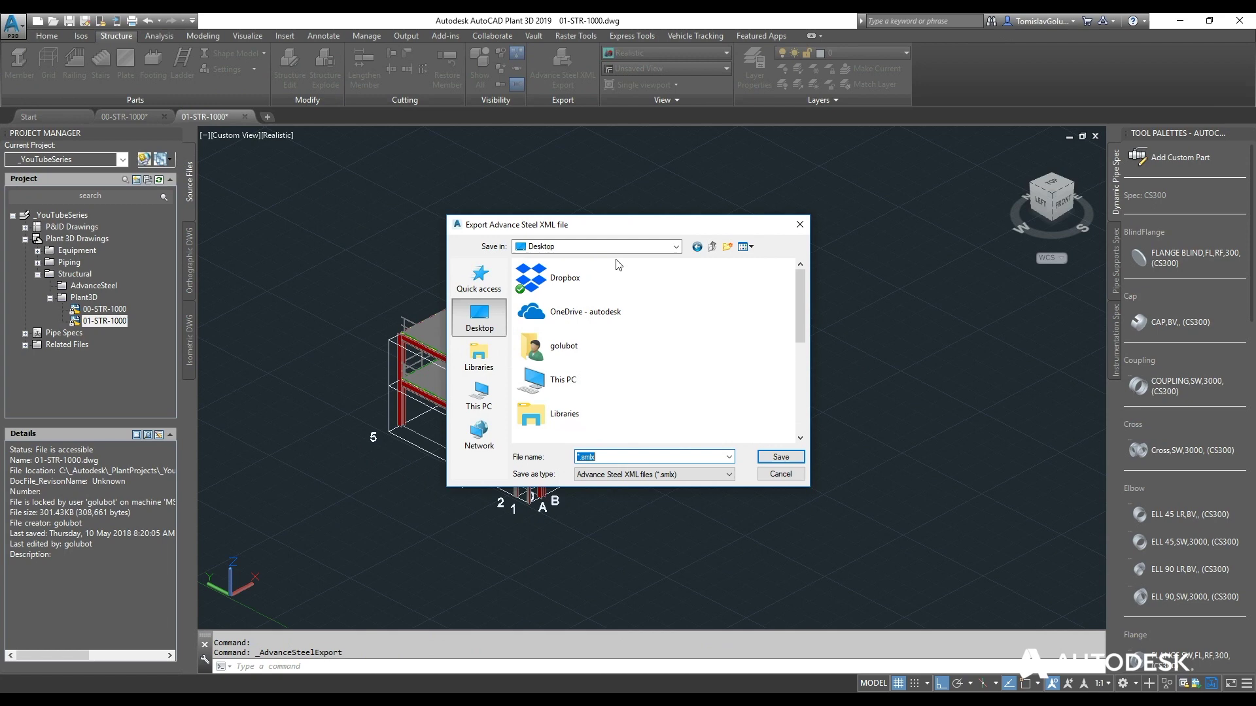
left_click_drag(621, 227, 711, 245)
type("01-STR-1000_AS")
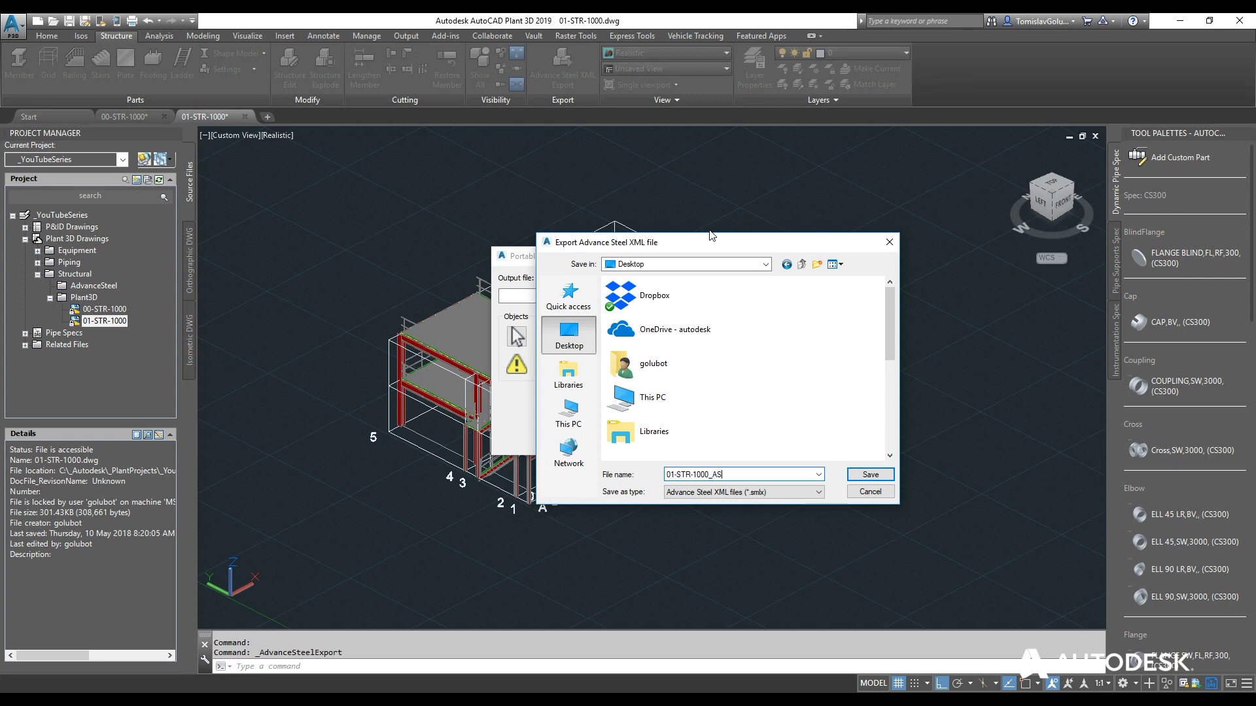
left_click(870, 474)
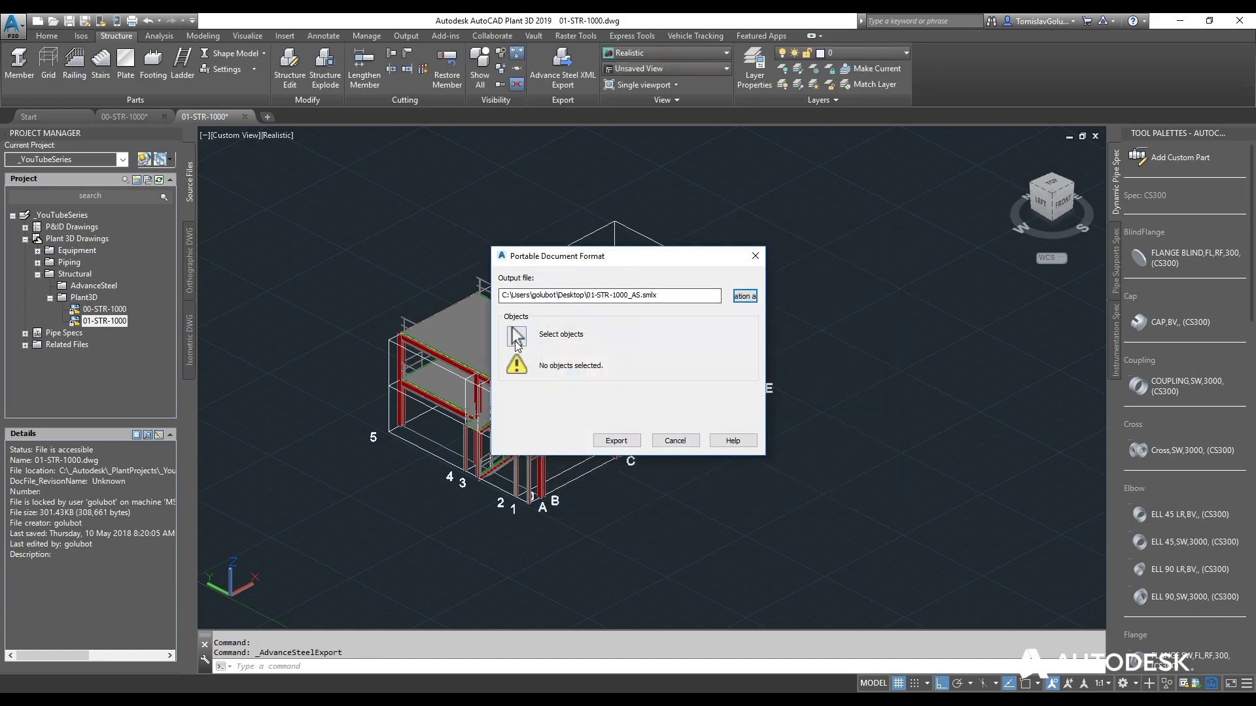
Select ALL structural objects and export the 71 objects
left_click(517, 336)
type("ALL")
key("Return")
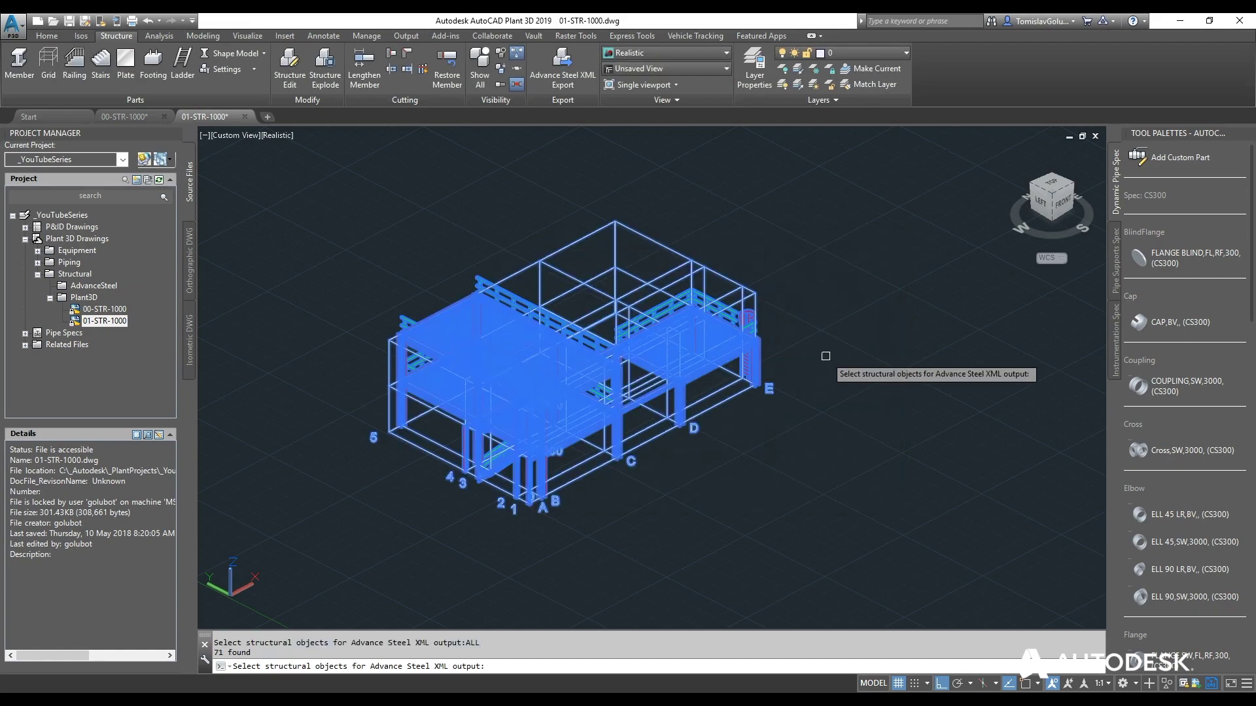
key("Return")
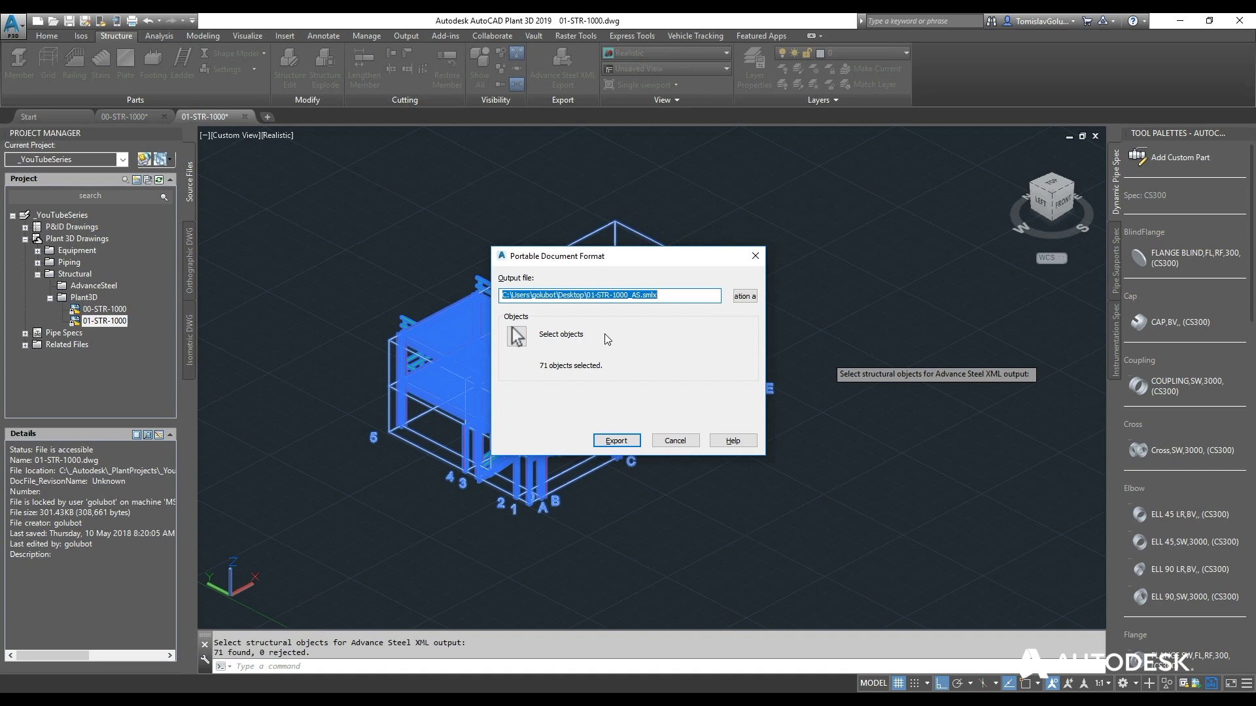
left_click(613, 442)
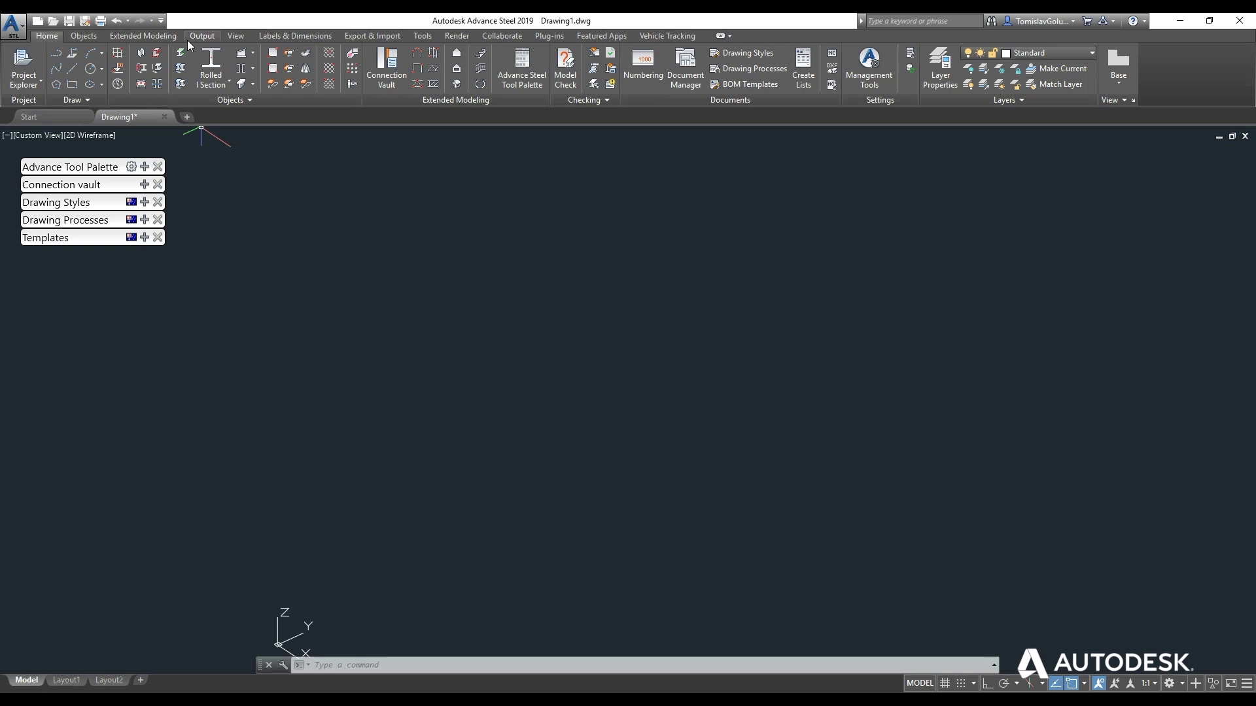
Import 01-STR-1000_AS.smlx from the Desktop with Advance Import
left_click(353, 37)
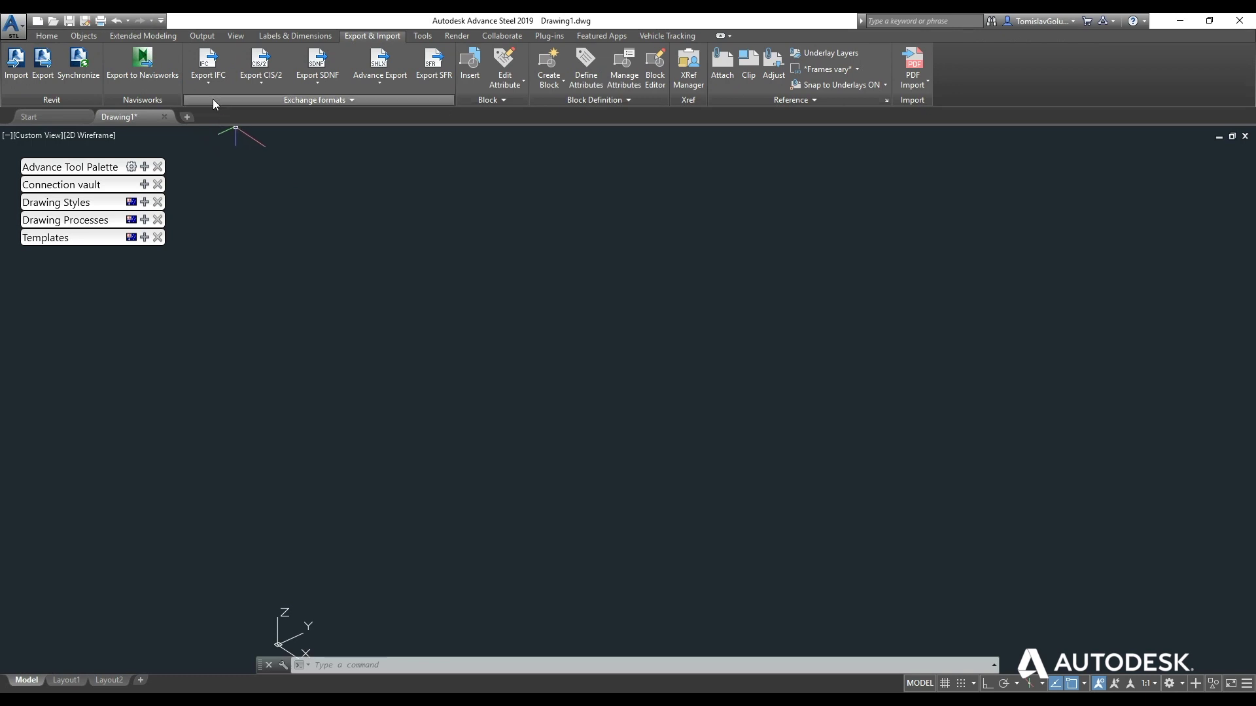
left_click(370, 85)
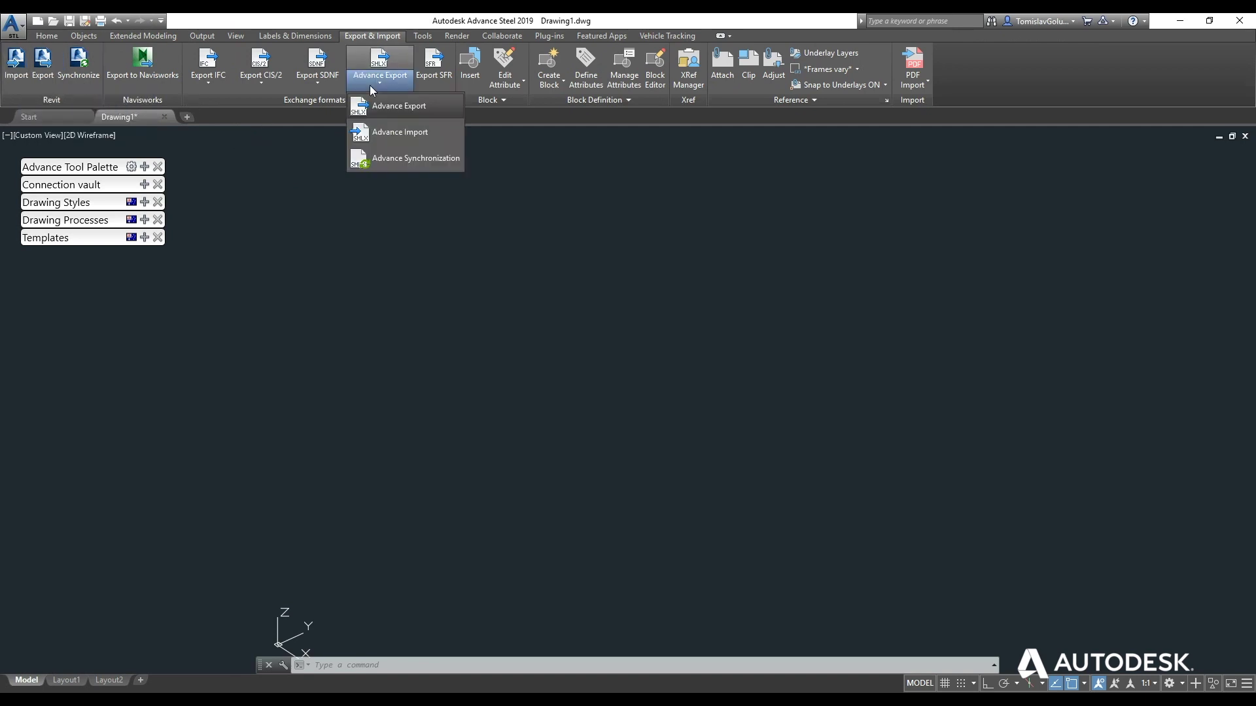
left_click(384, 133)
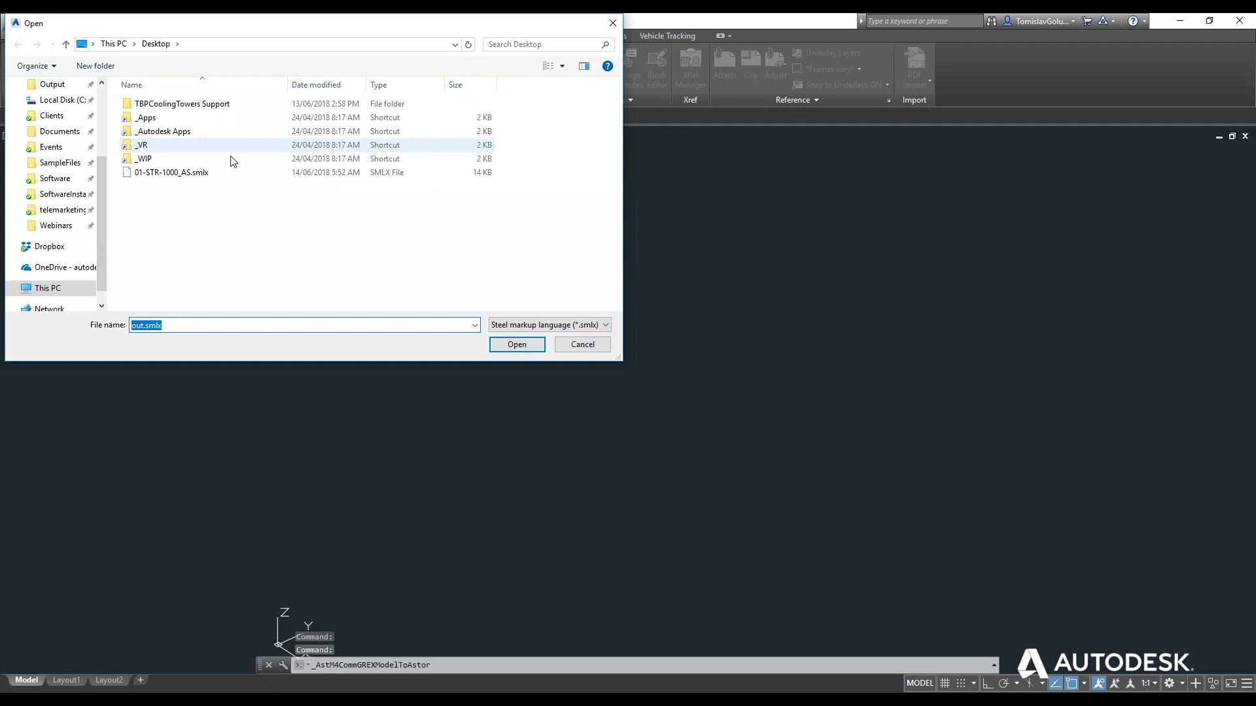
left_click(202, 172)
left_click_drag(338, 26, 650, 222)
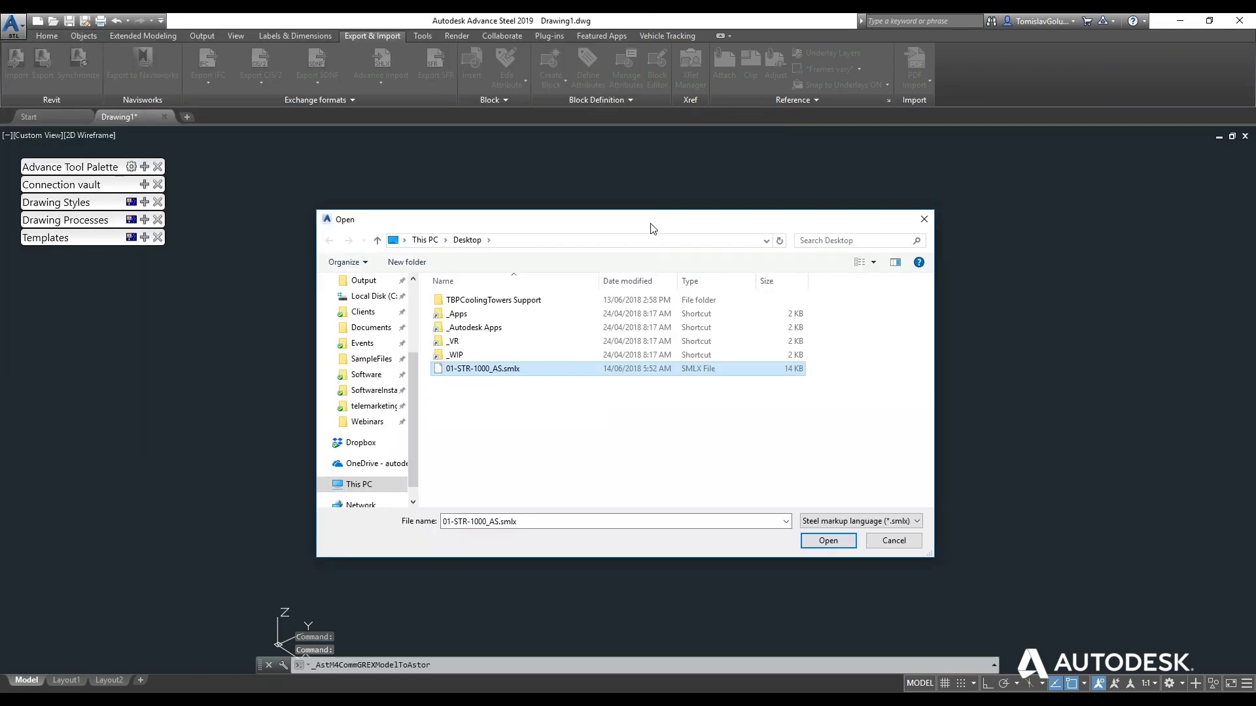
left_click(828, 540)
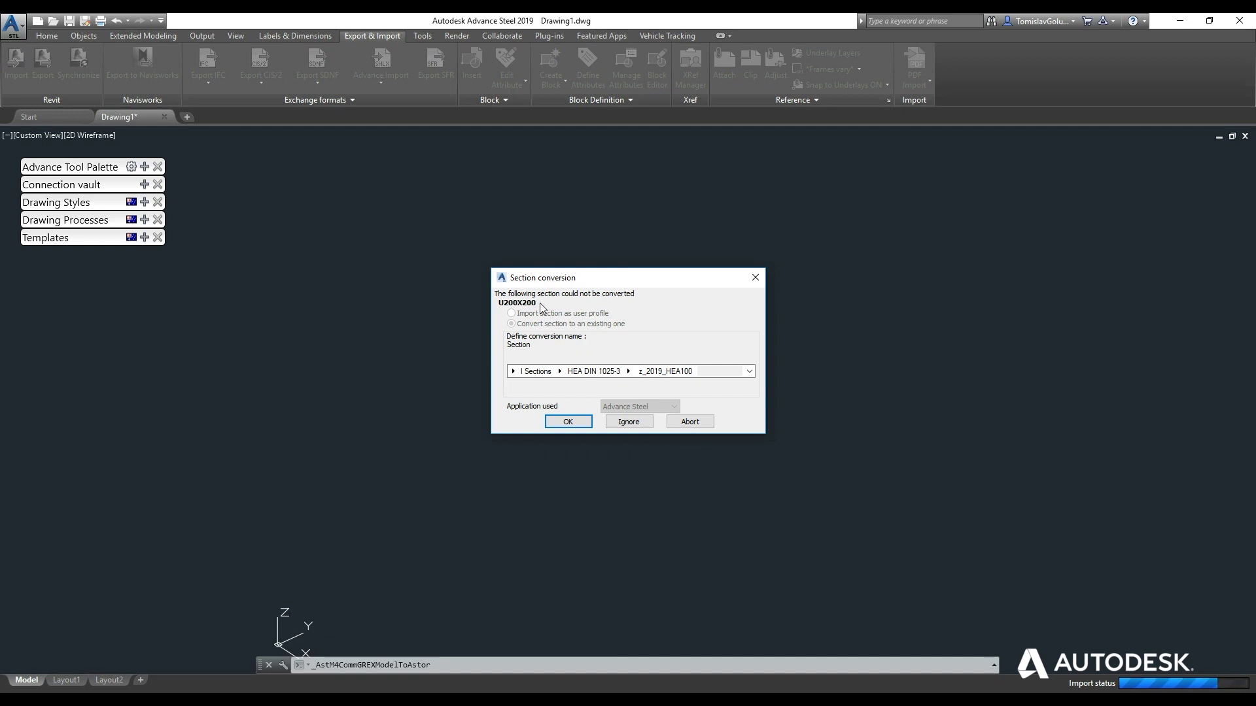
Skip converting the unrecognised U200X200 section
left_click_drag(564, 280, 490, 265)
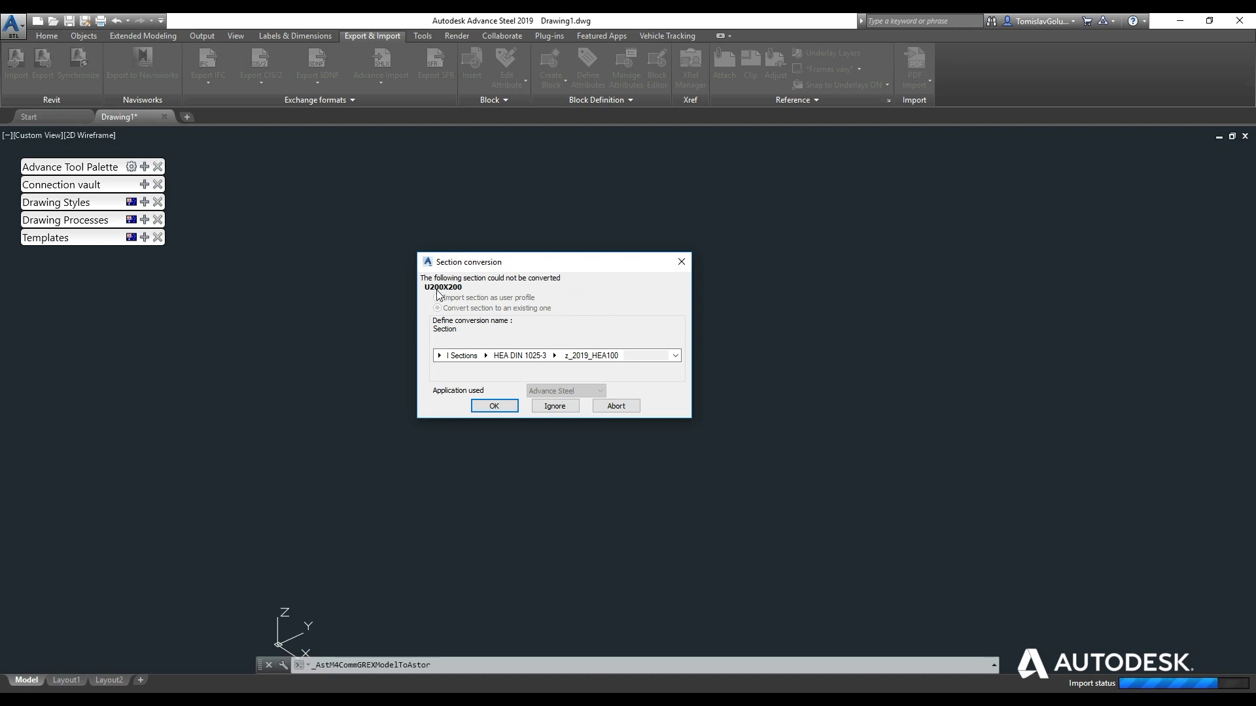
left_click(556, 407)
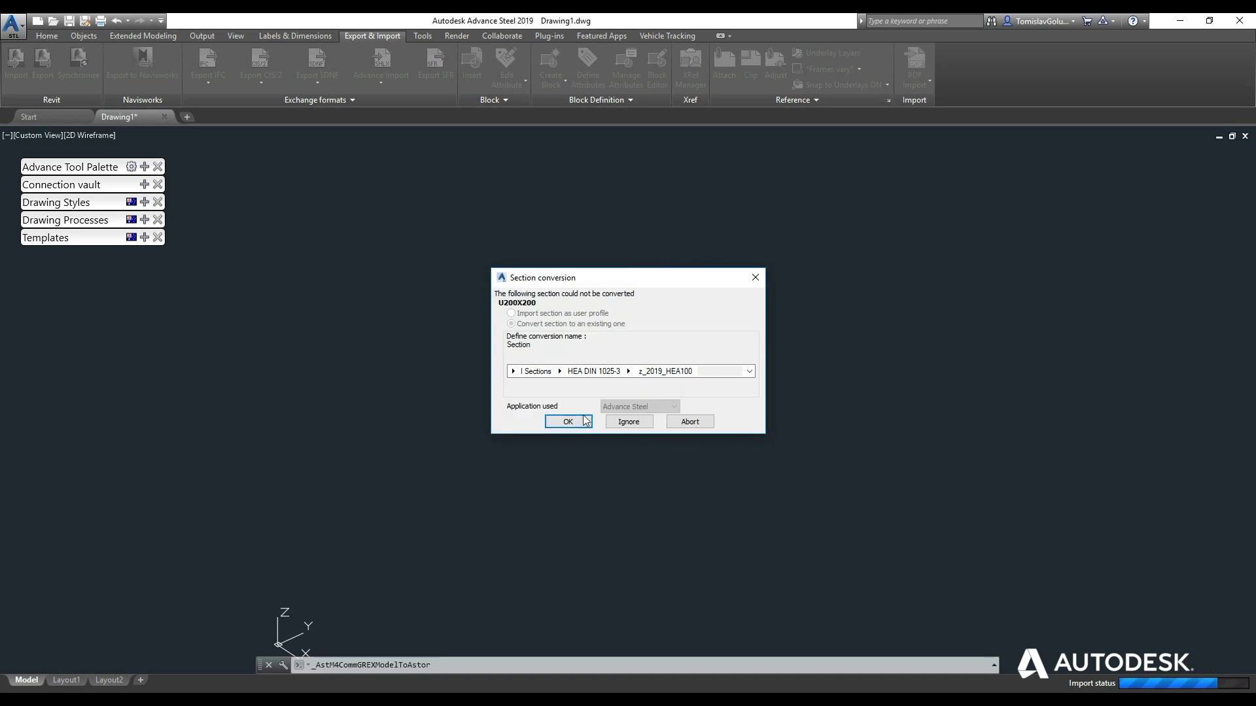
left_click(623, 426)
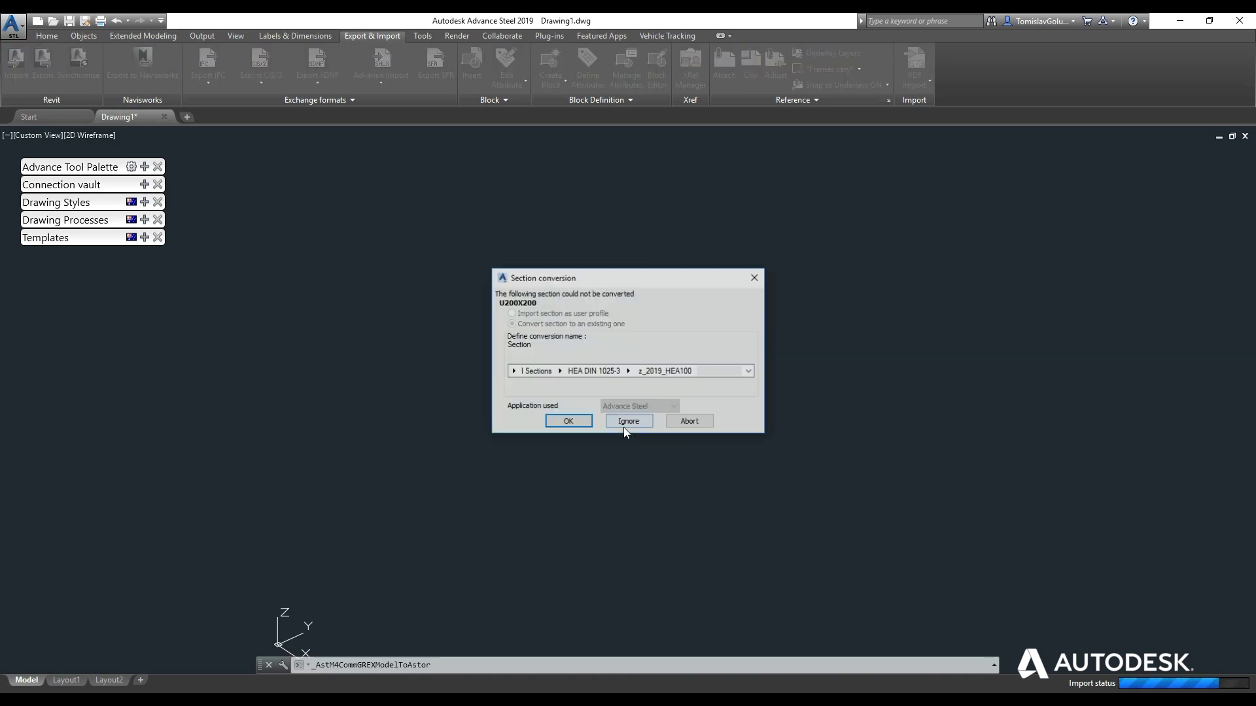
left_click(624, 428)
left_click(625, 431)
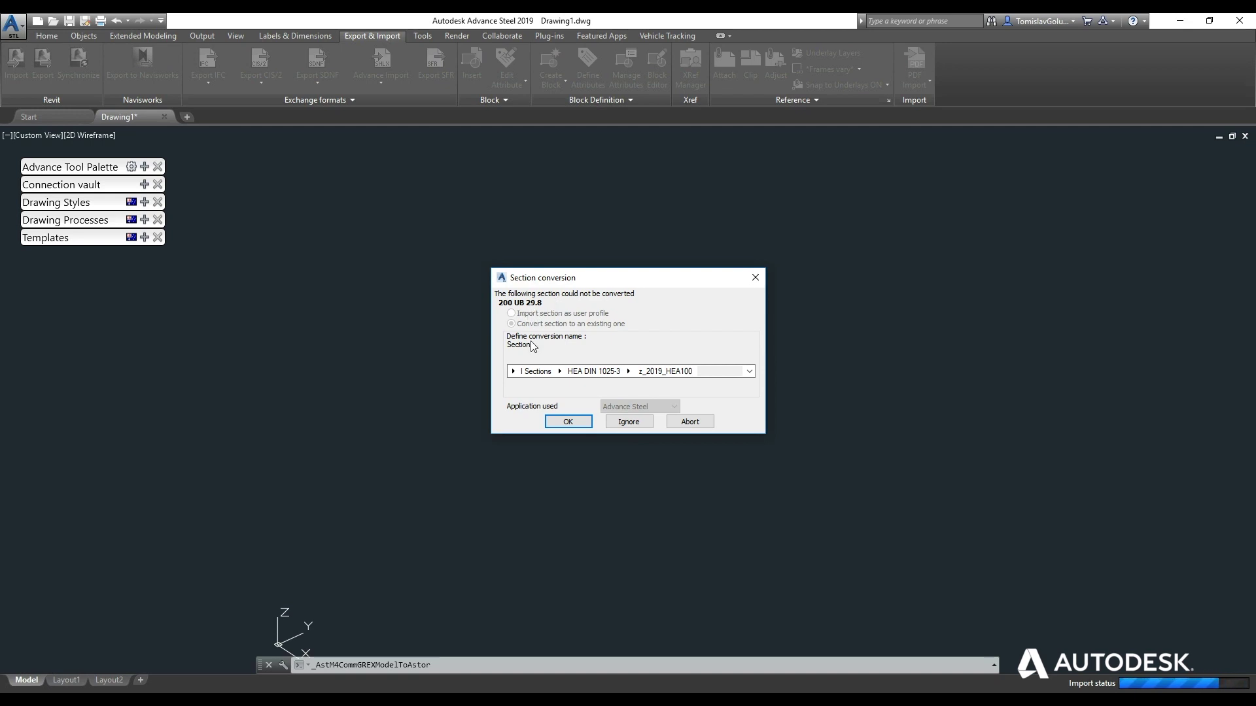
Map 200 UB 29.8 and 410 UB 59.7 to matching Australian Universal Beam profiles
left_click(560, 372)
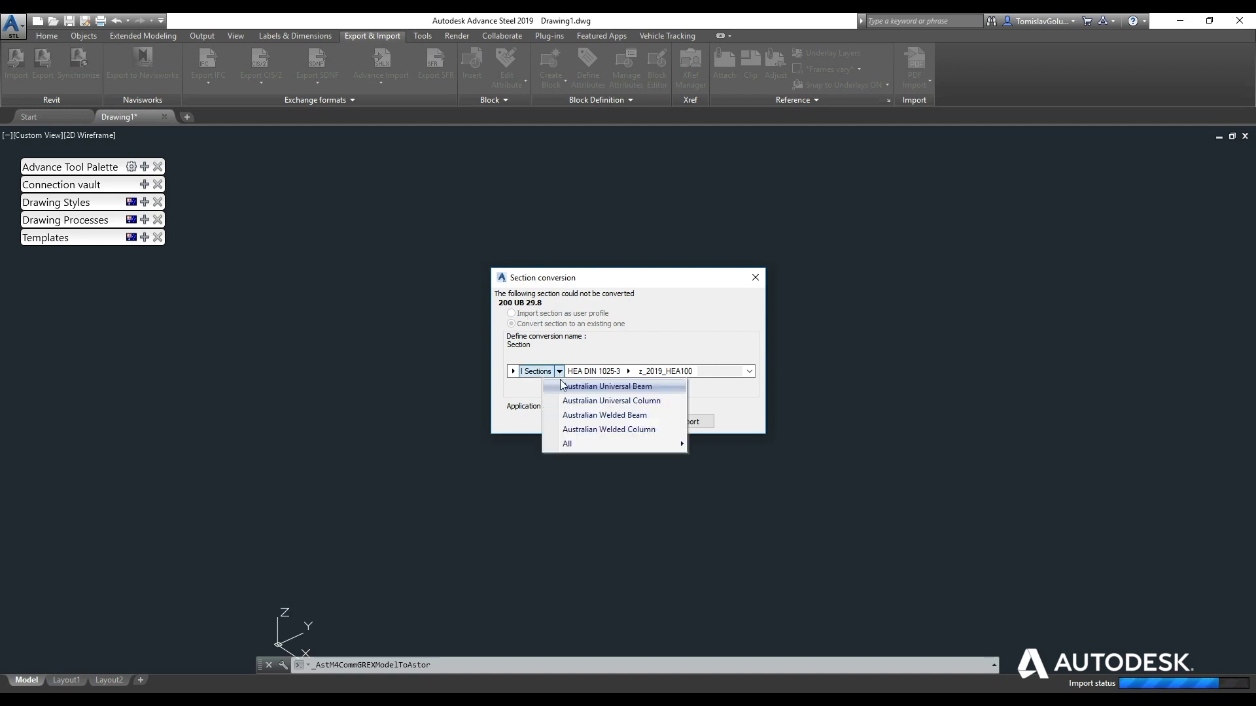
left_click(584, 388)
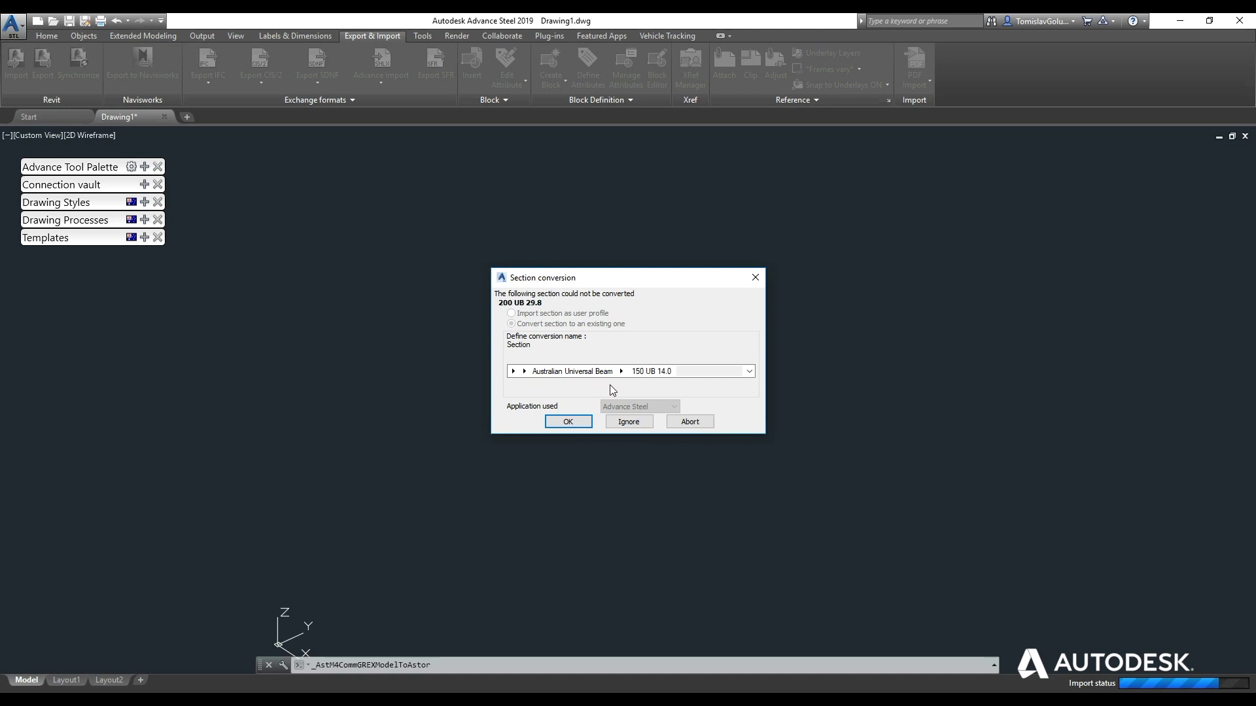
left_click(621, 371)
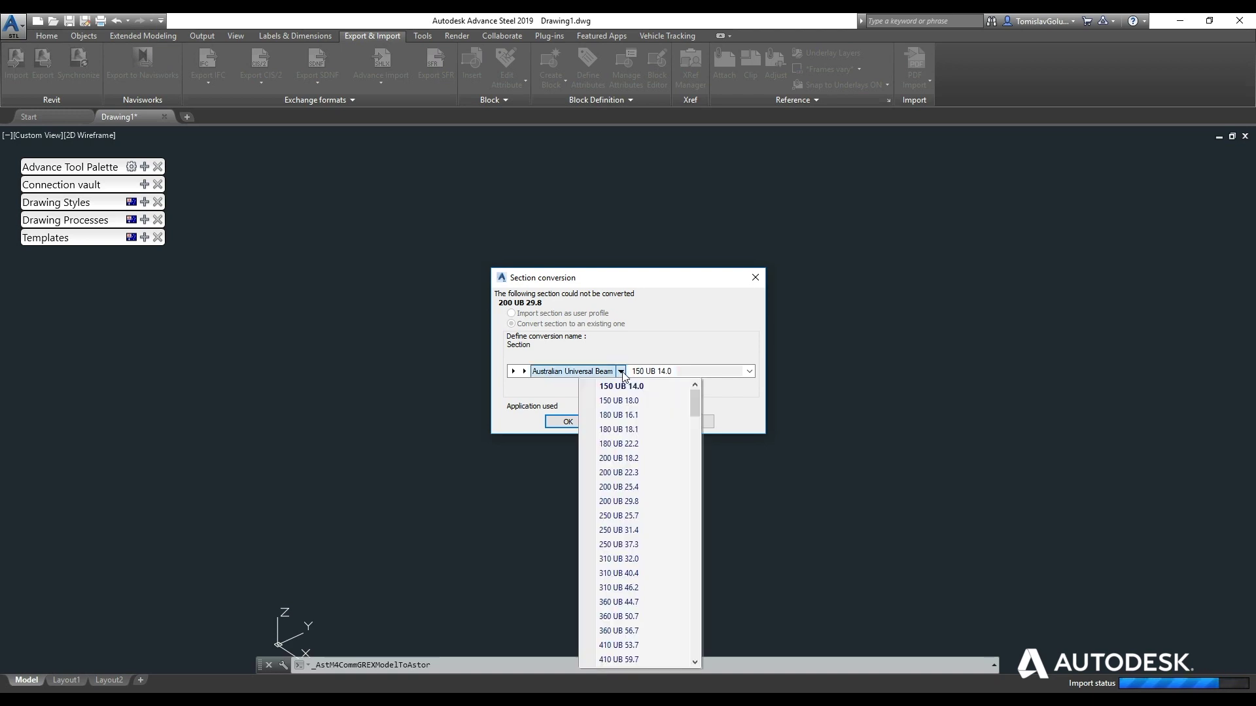
left_click(649, 501)
left_click(568, 423)
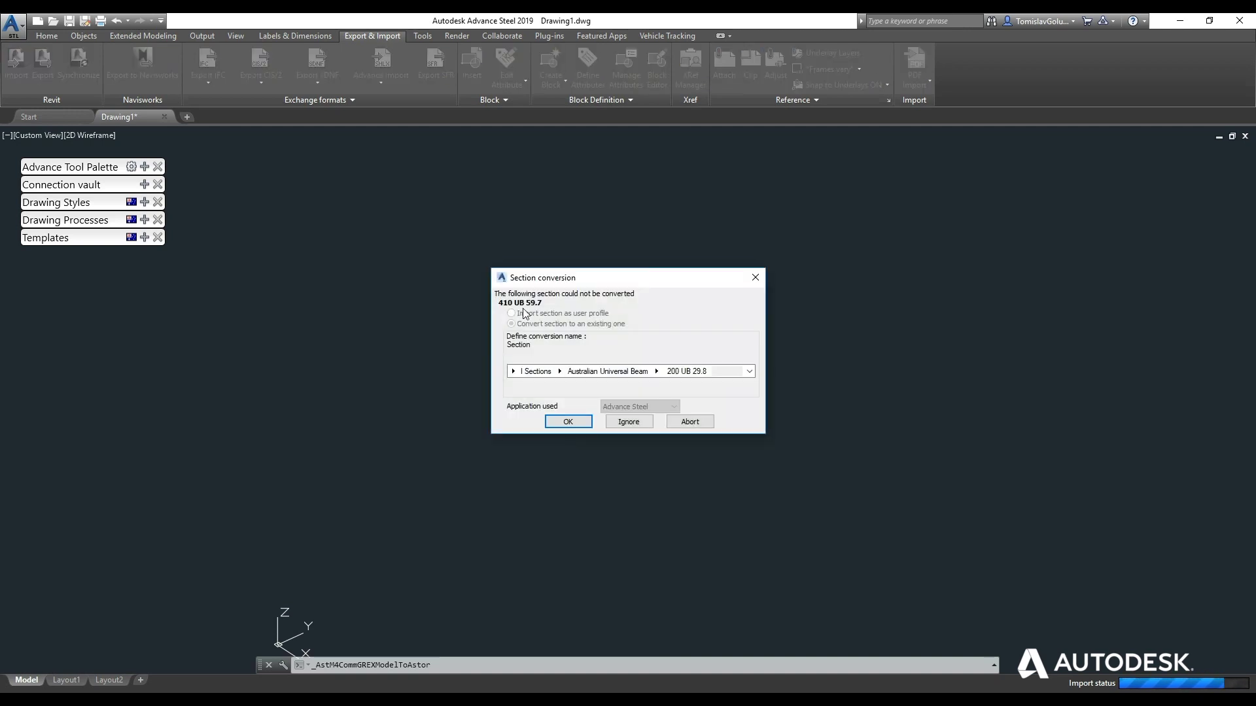
left_click(656, 371)
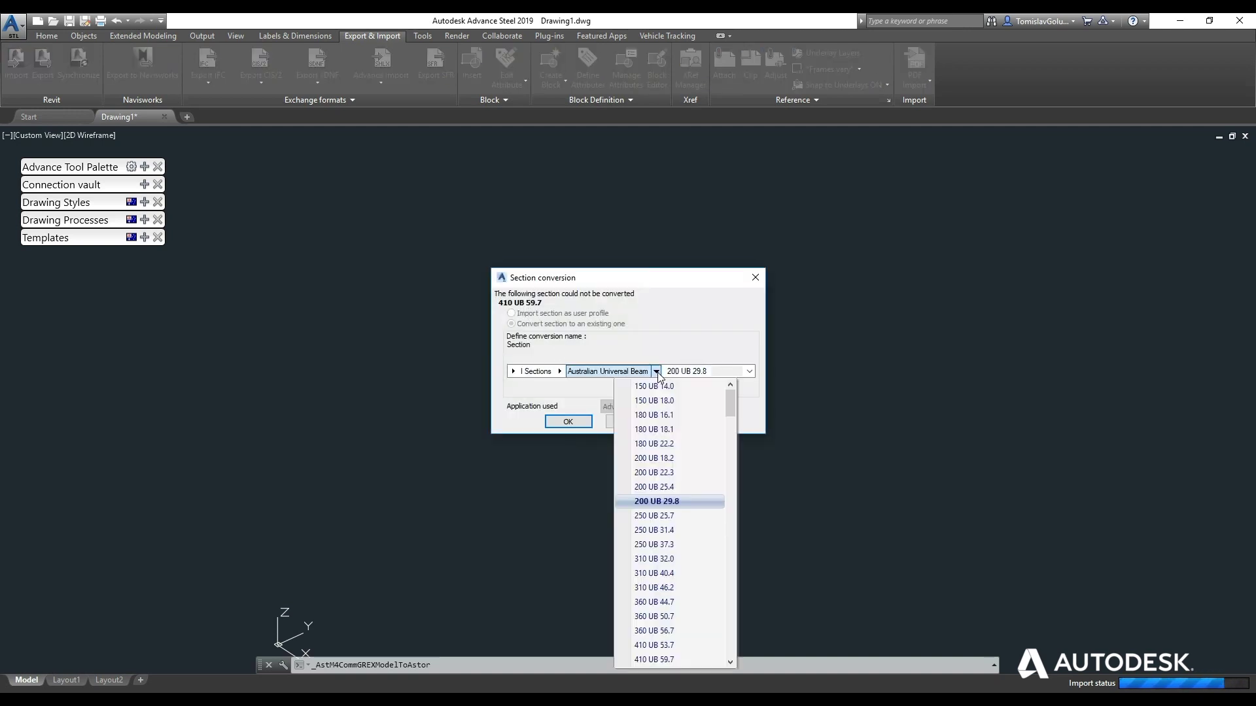
left_click(675, 658)
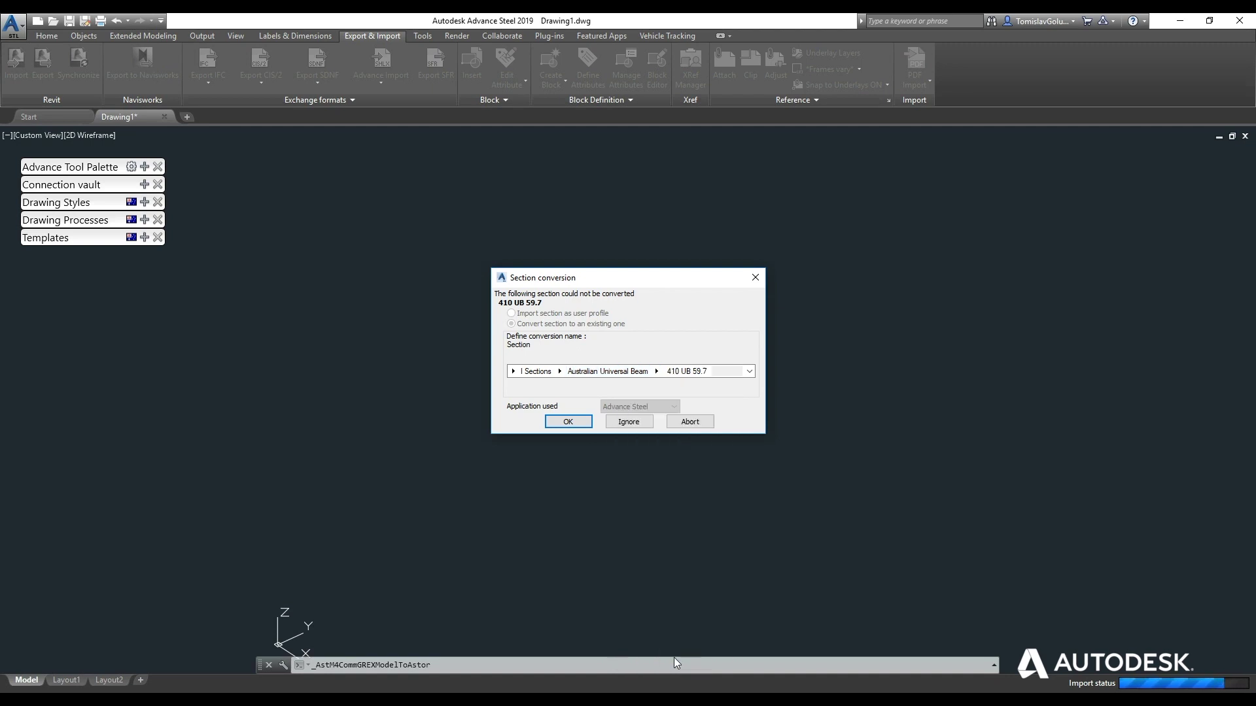
left_click(567, 424)
Map 150 UC 37.2 and 310 UC 158 to Australian Universal Column sizes
left_click(559, 370)
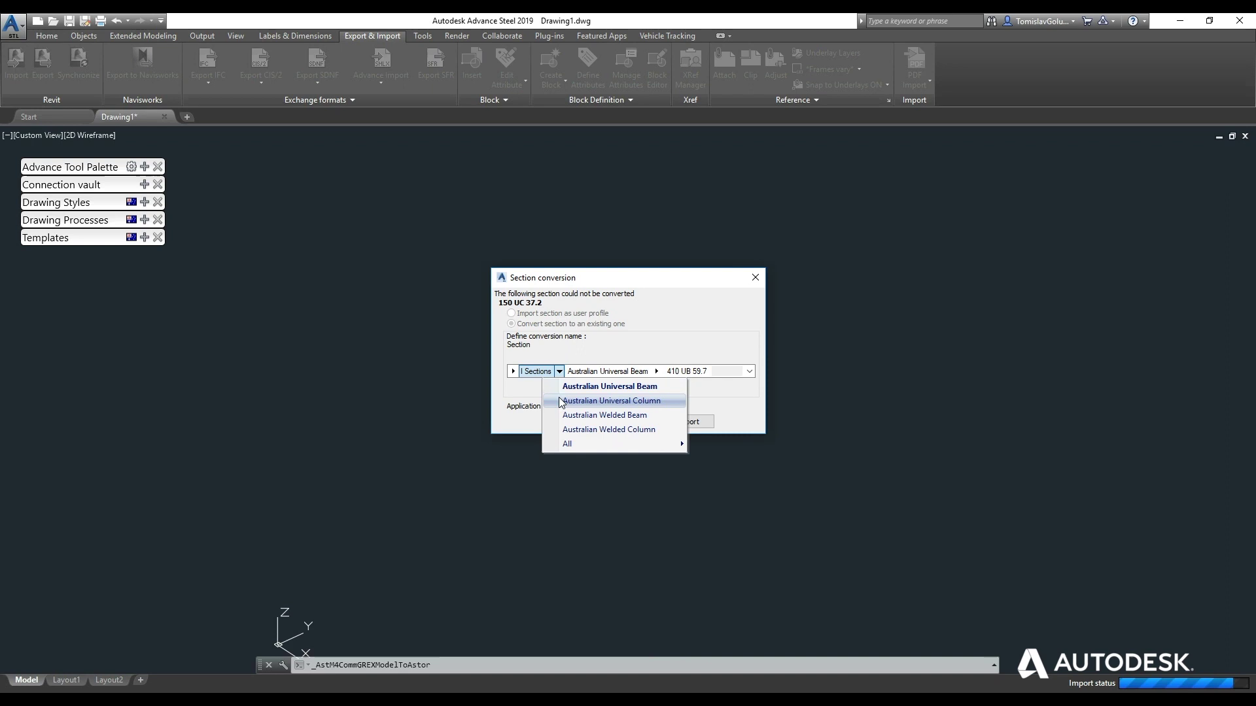
left_click(608, 398)
left_click(627, 372)
left_click(628, 375)
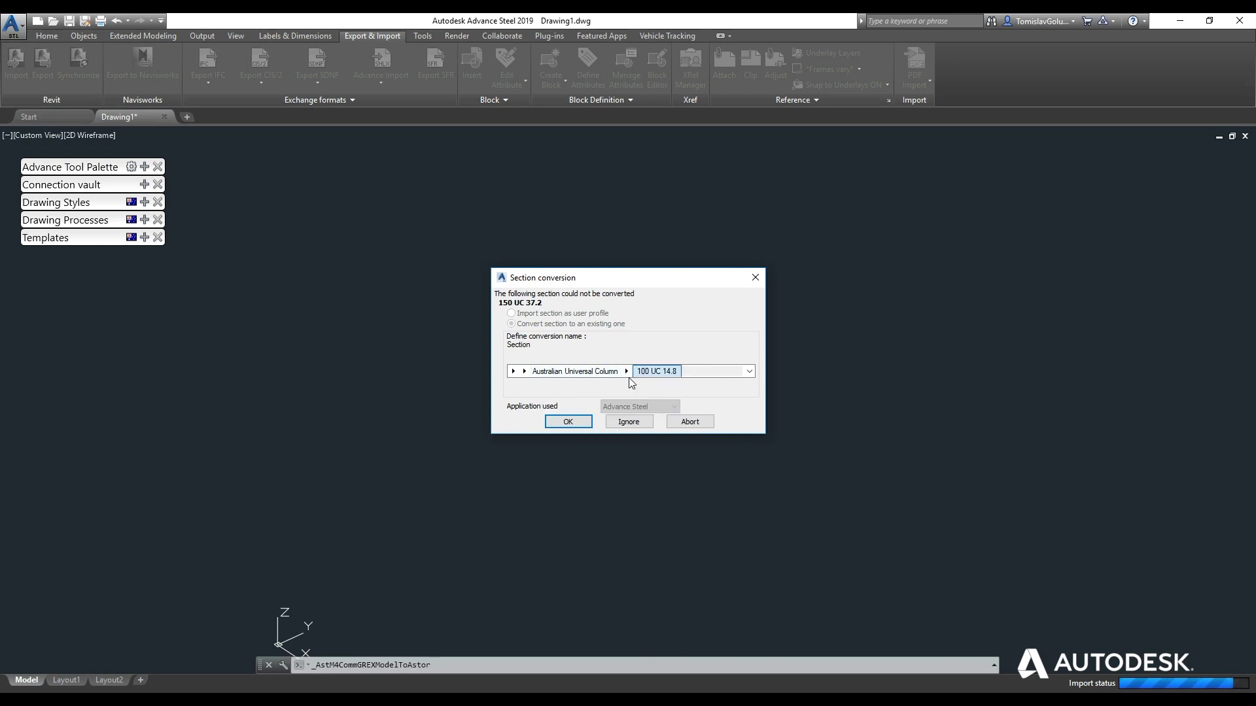
left_click(629, 376)
left_click(634, 429)
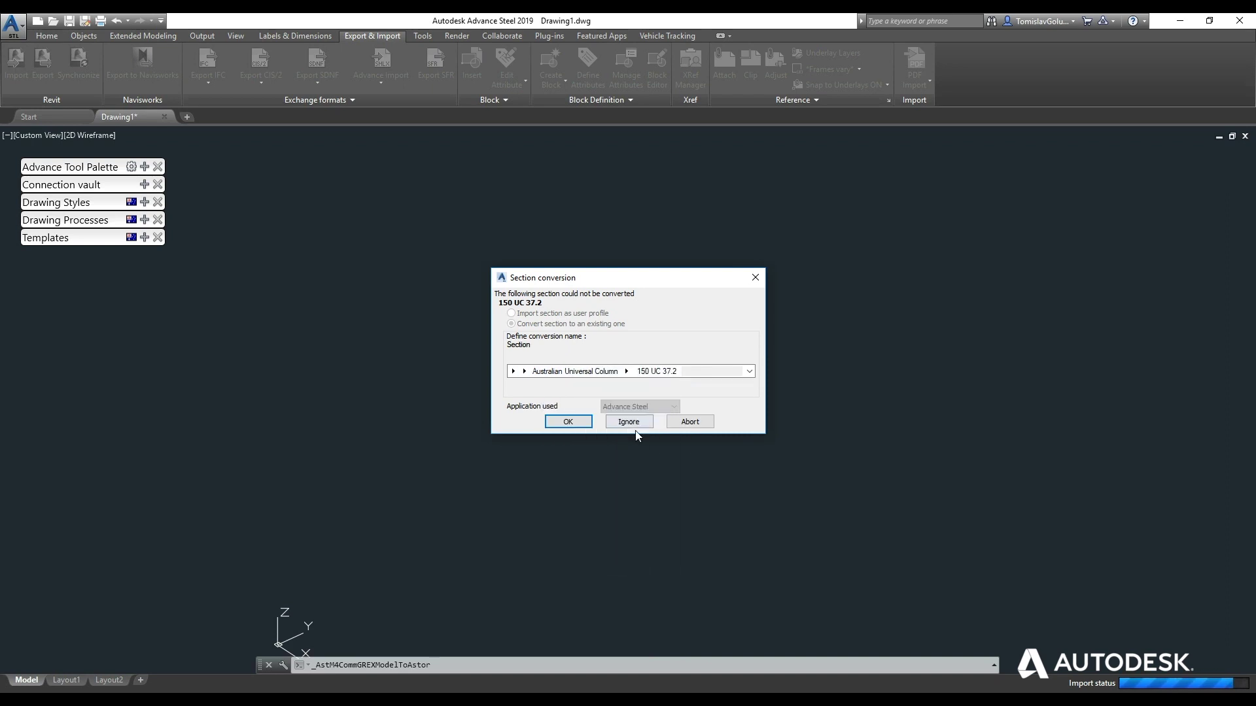
left_click(568, 421)
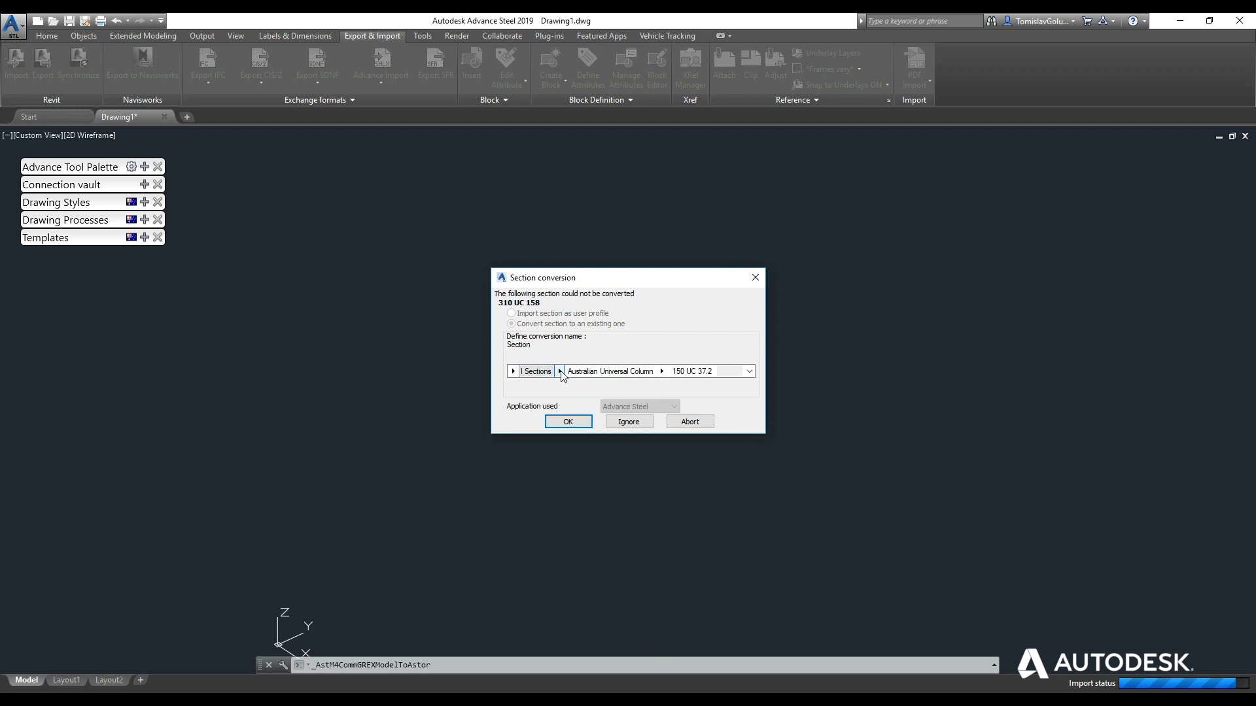
left_click(662, 372)
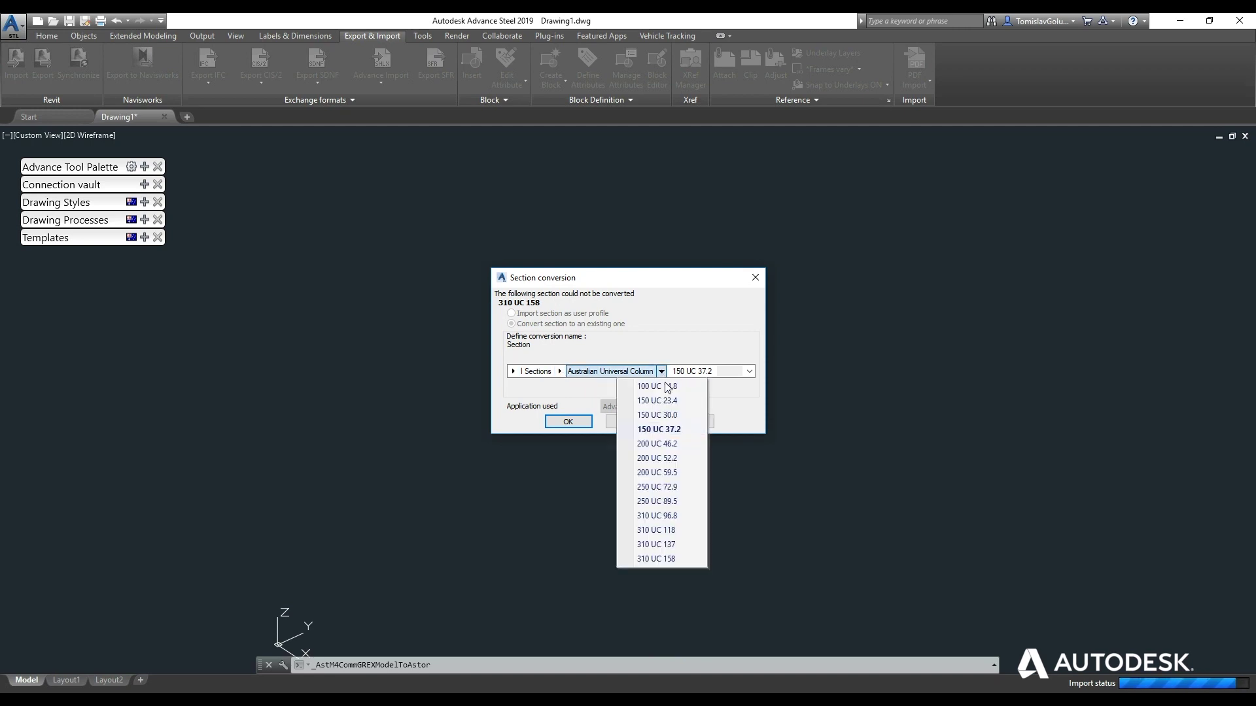
left_click(678, 560)
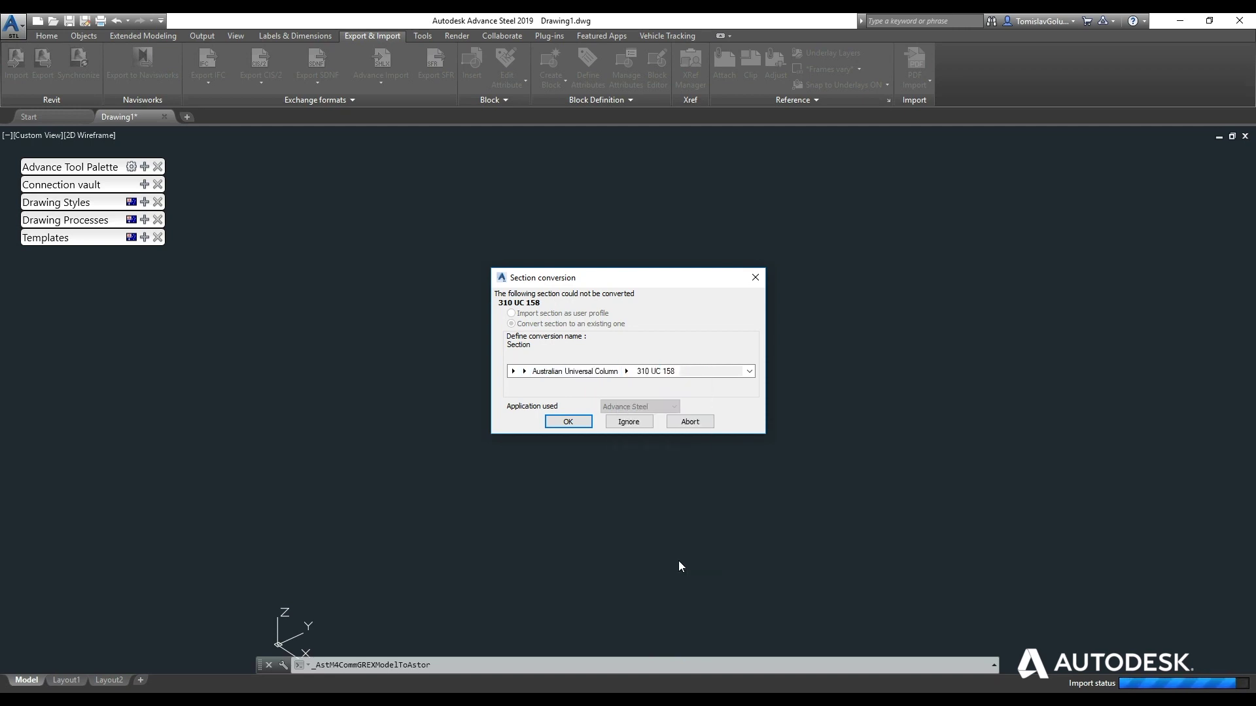
left_click(568, 422)
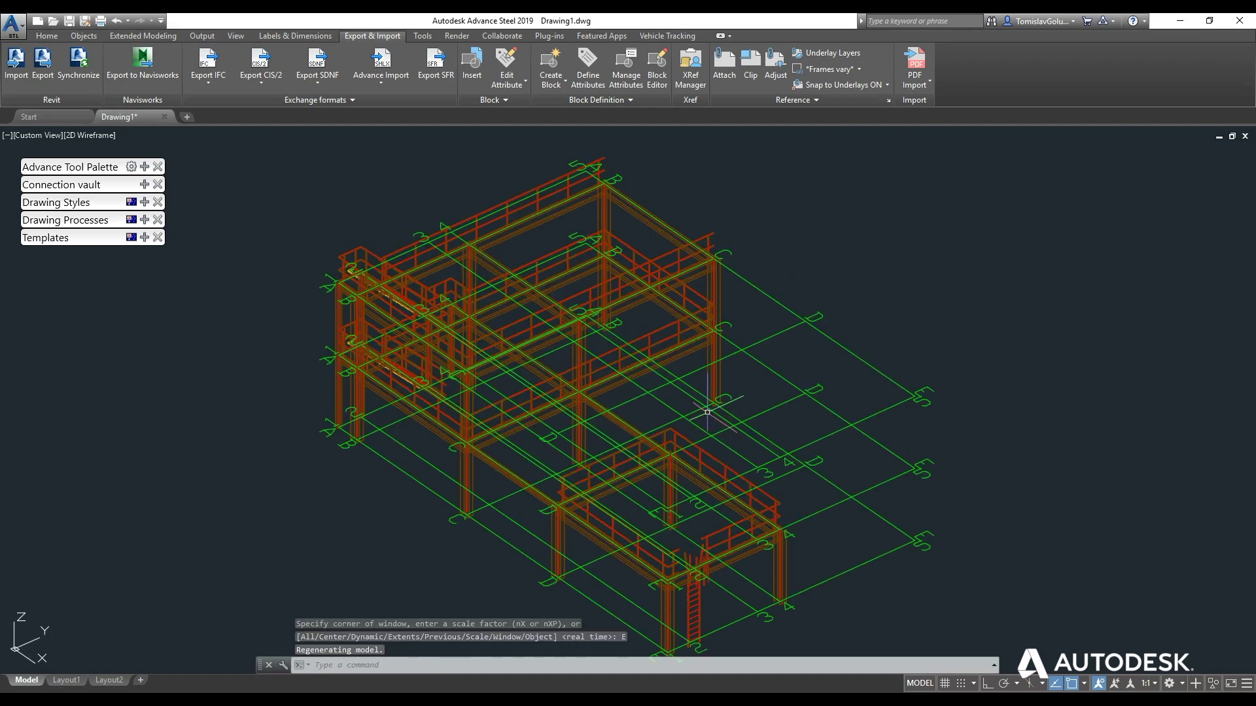
Orbit and zoom extents on the imported structure, then start new drawing Drawing2
middle_click_drag(437, 448, 818, 432, "shift")
scroll(827, 441, "up", 2)
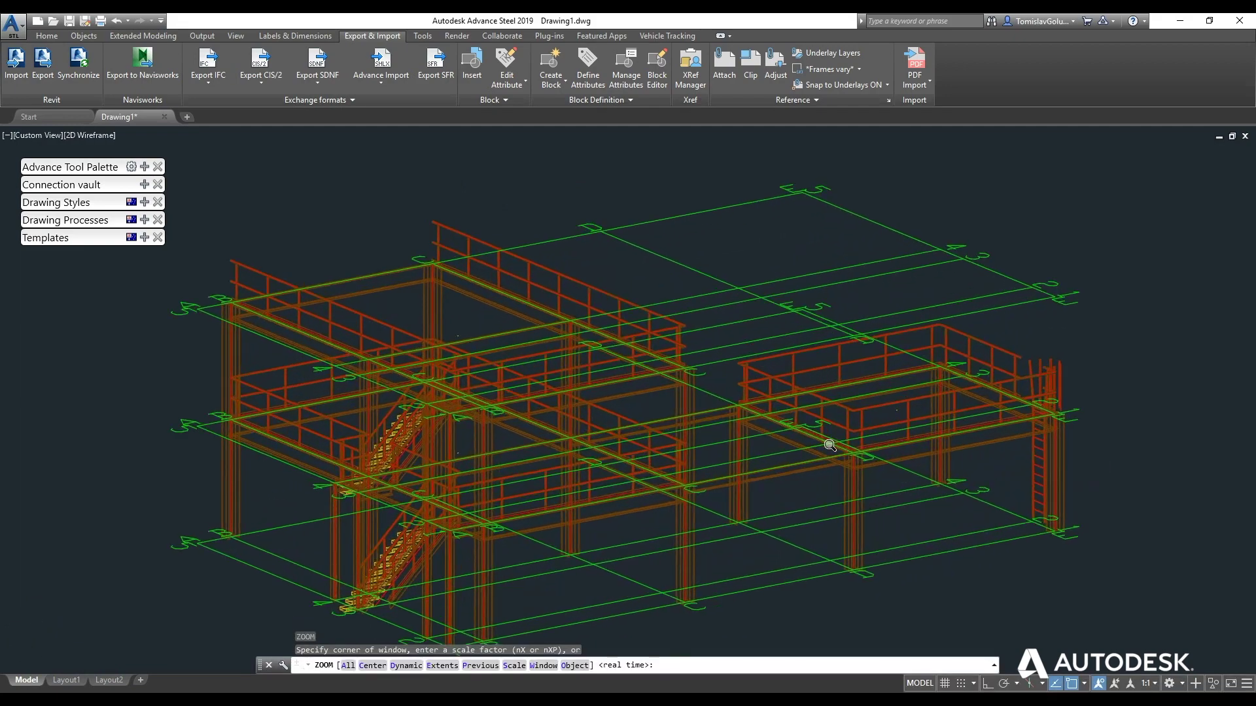
scroll(648, 367, "up", 1)
scroll(391, 211, "up", 3)
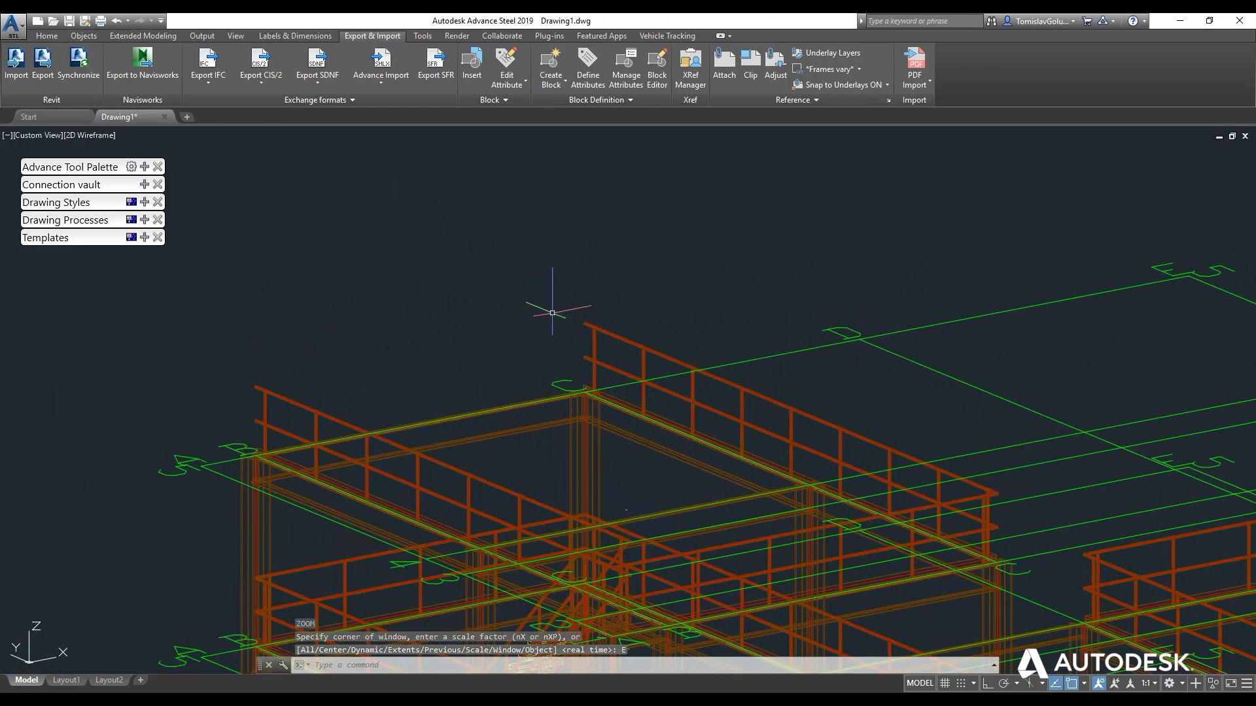
key("Return")
type("E")
key("Return")
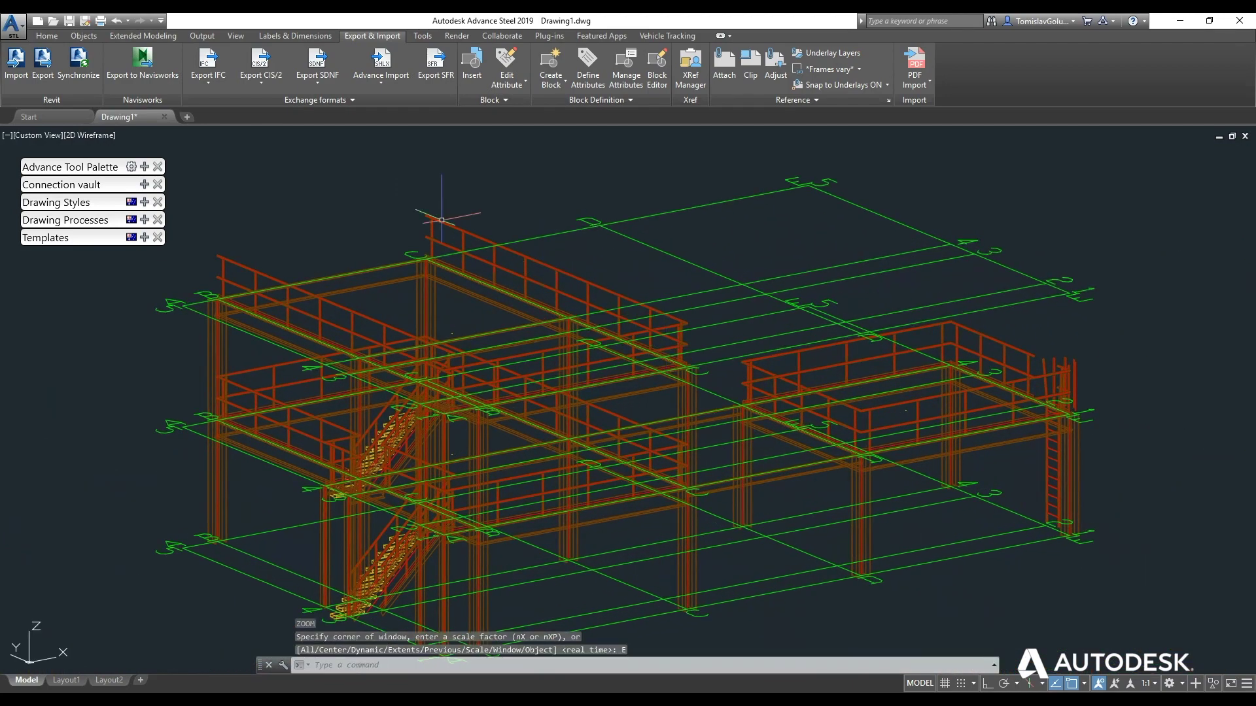
left_click(188, 117)
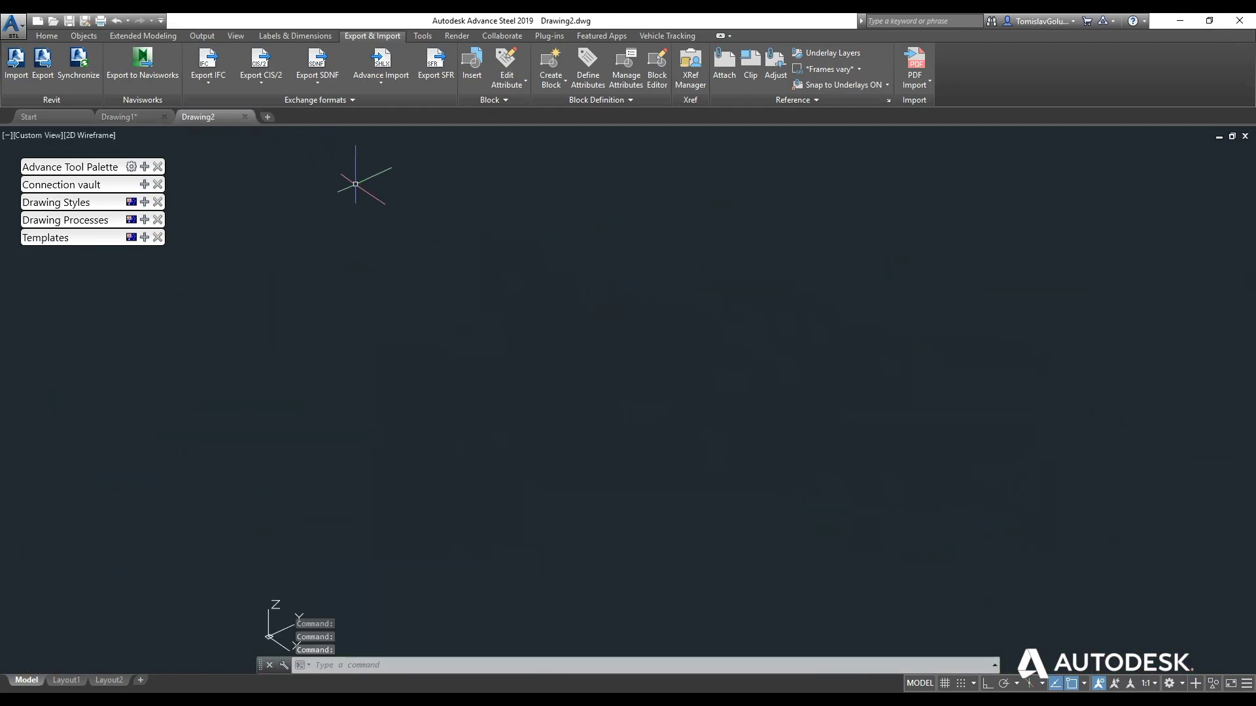
Import 01-STR-1000_AS.smlx into Drawing2, ignoring all four unmatched section prompts
left_click(386, 84)
left_click(383, 132)
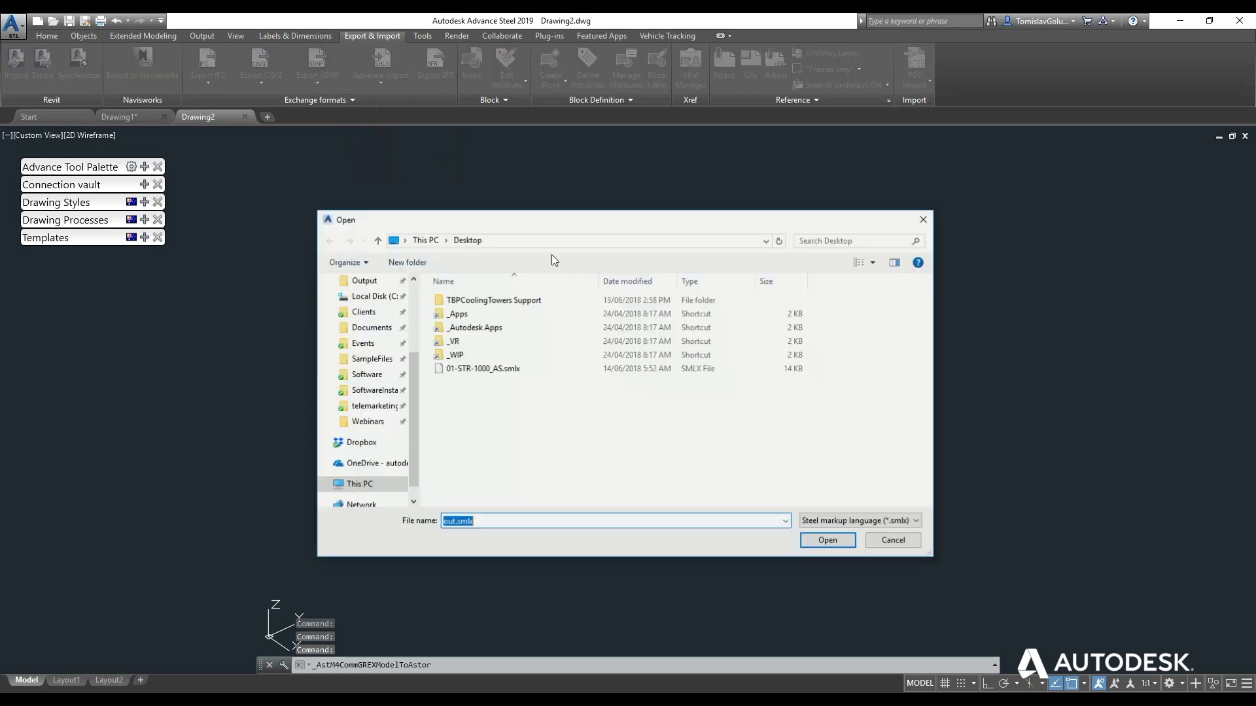
double_click(545, 370)
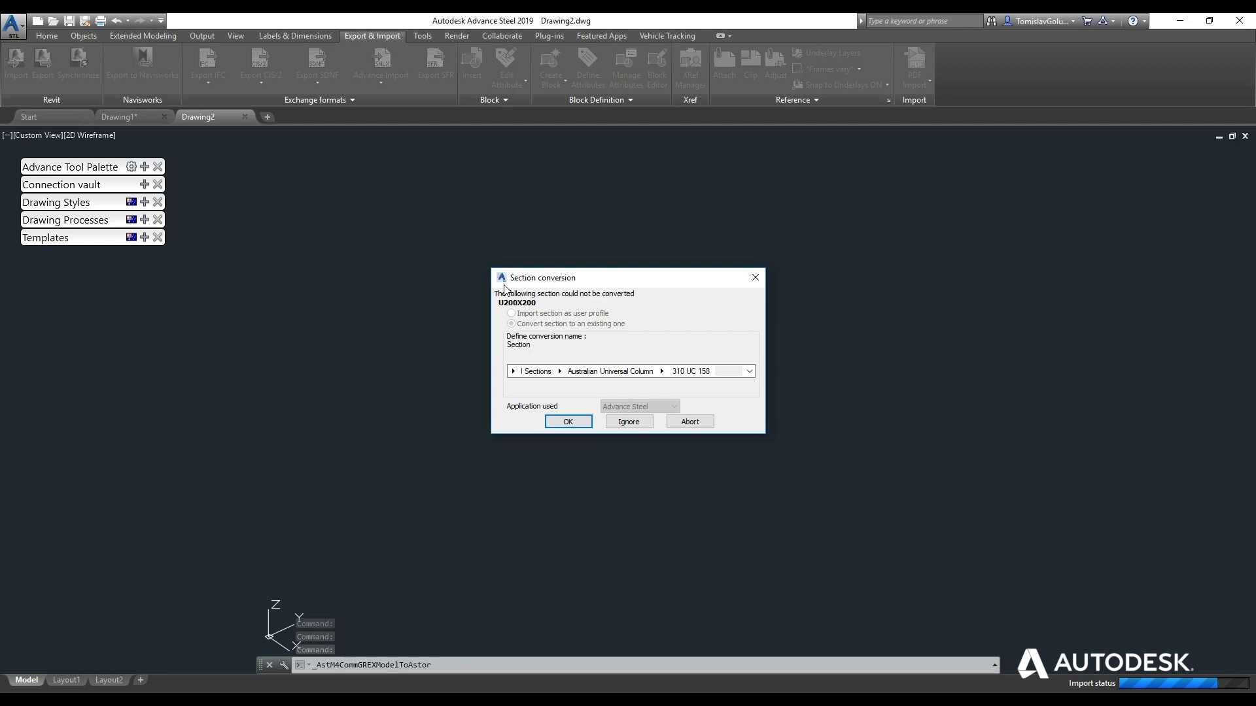
left_click(619, 421)
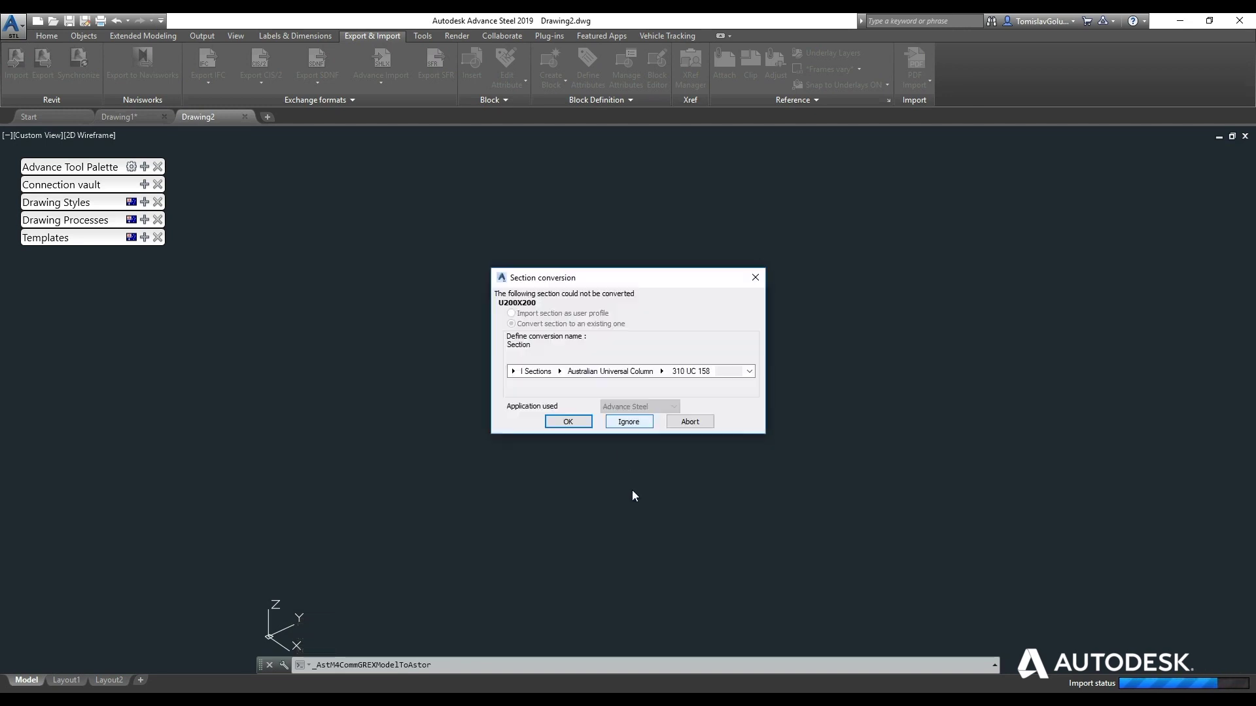
left_click(622, 422)
left_click(628, 420)
left_click(630, 423)
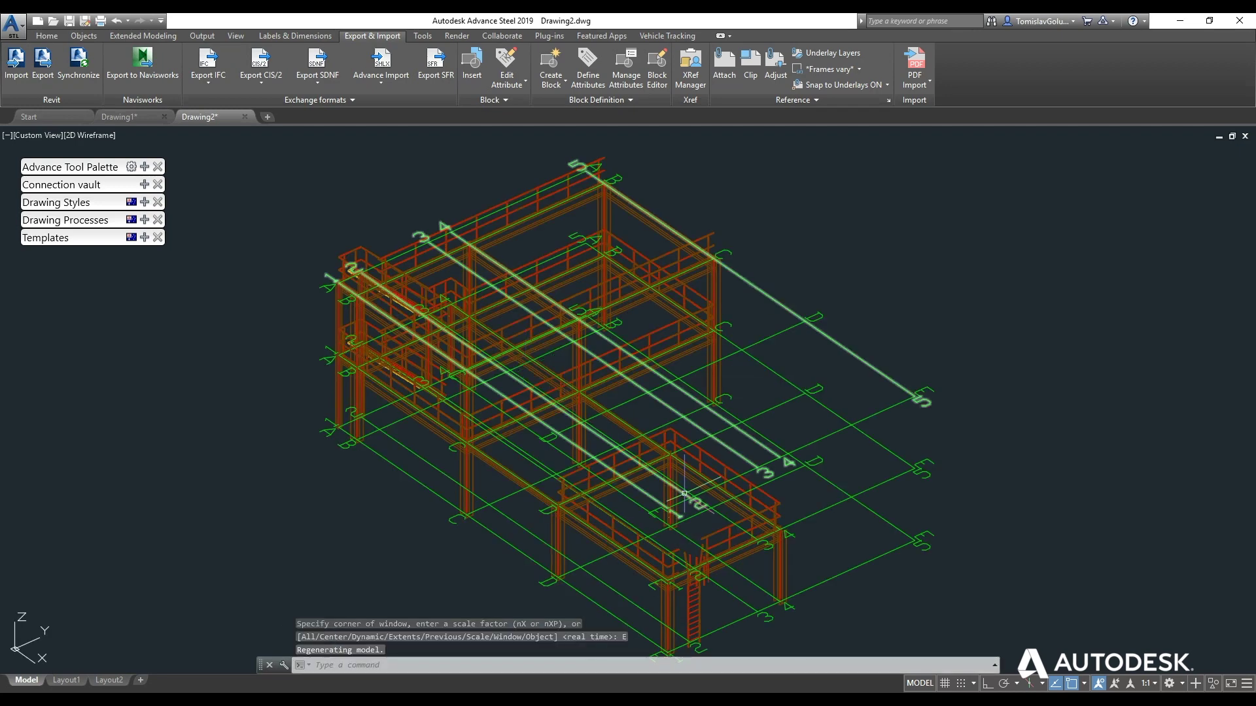
Close Drawing2 without saving changes
left_click(244, 117)
left_click(631, 386)
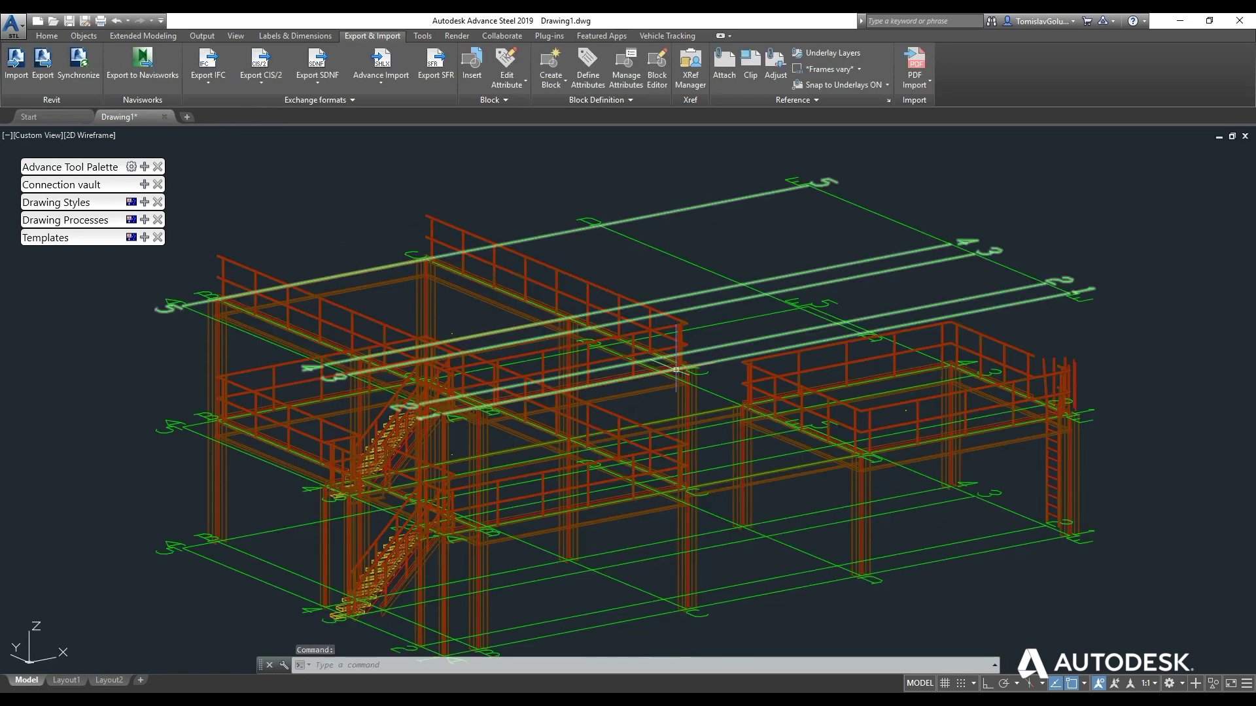
scroll(675, 369, "down", 2)
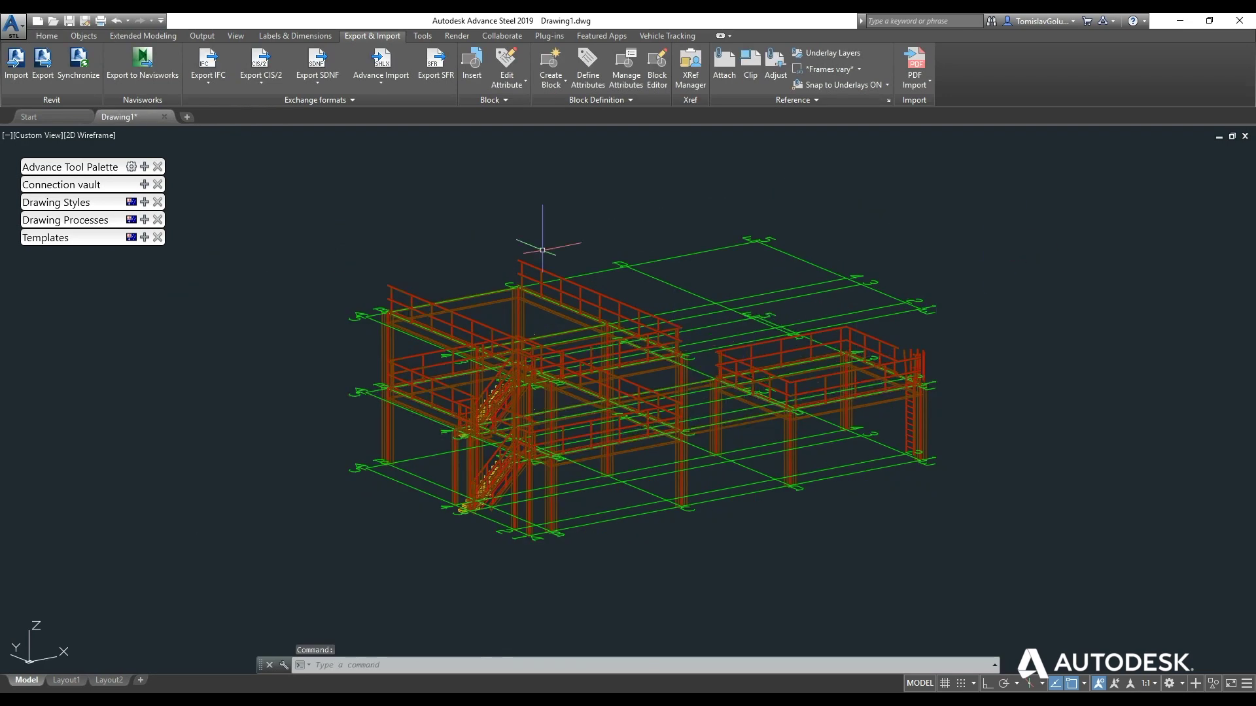
Turn on the ViewCube and switch Drawing1 to the FRONT elevation, zoomed out
left_click(8, 136)
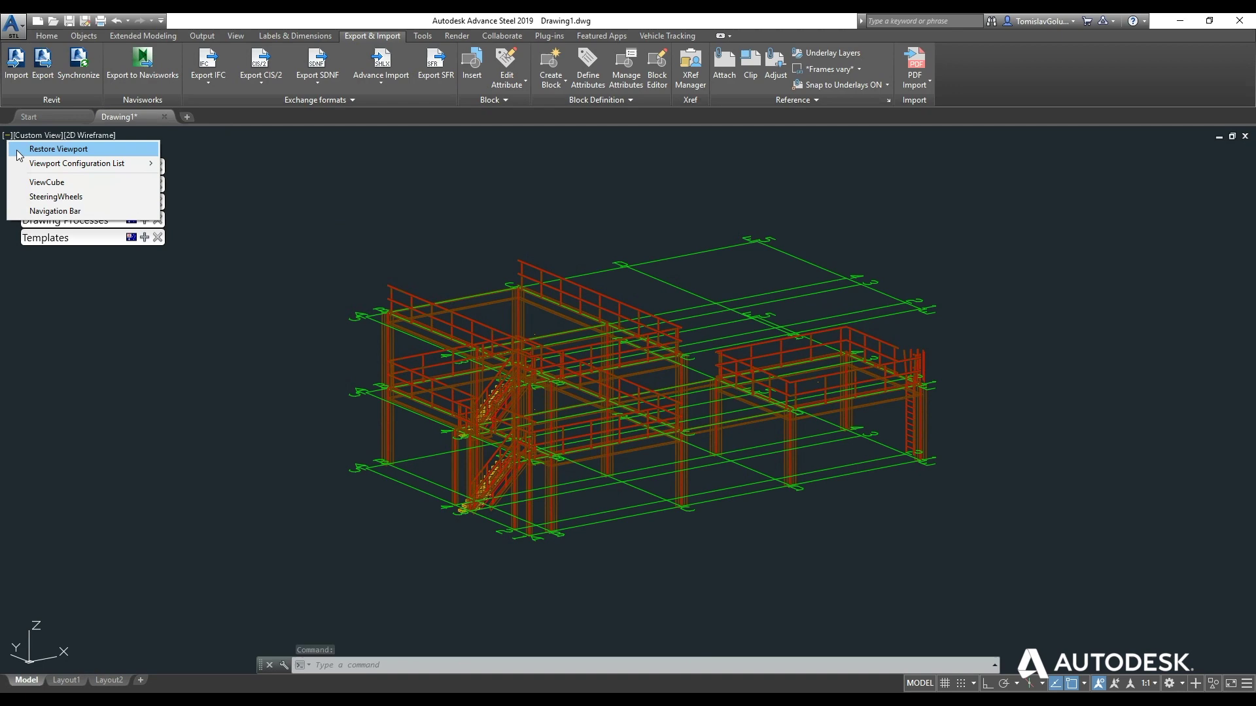
left_click(46, 181)
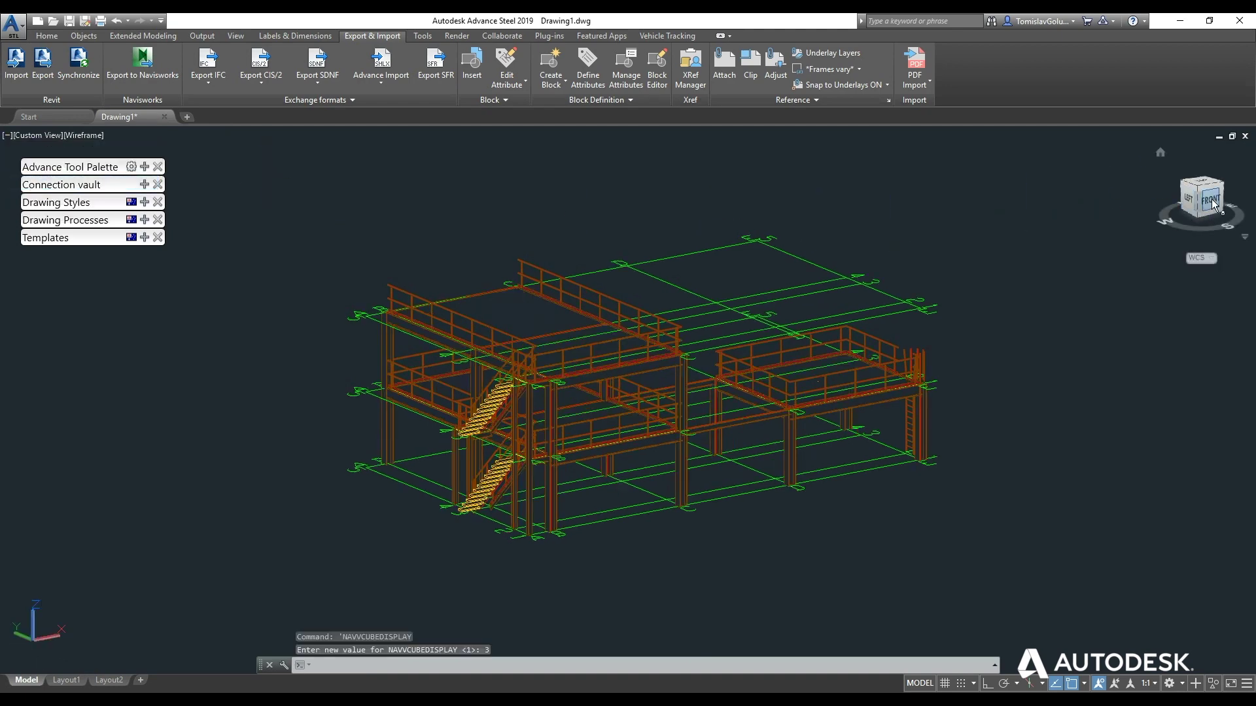
left_click(1212, 205)
scroll(841, 393, "up", 5)
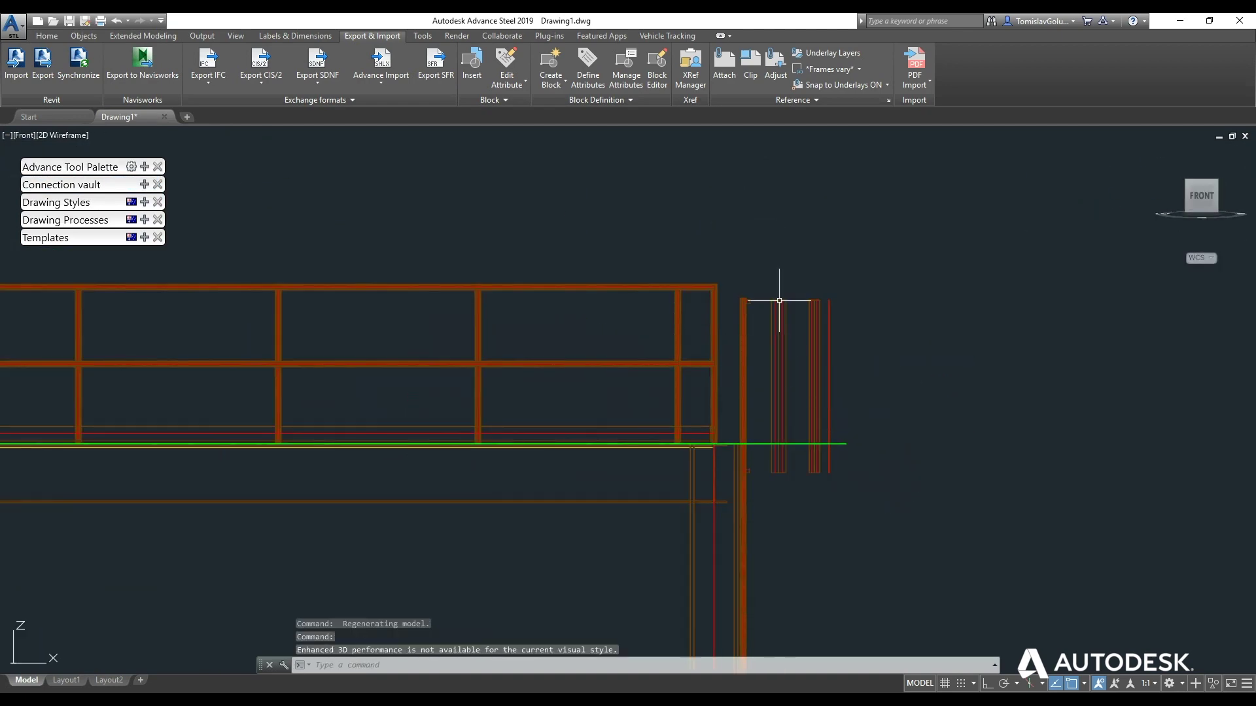
scroll(810, 336, "down", 3)
scroll(894, 345, "down", 2)
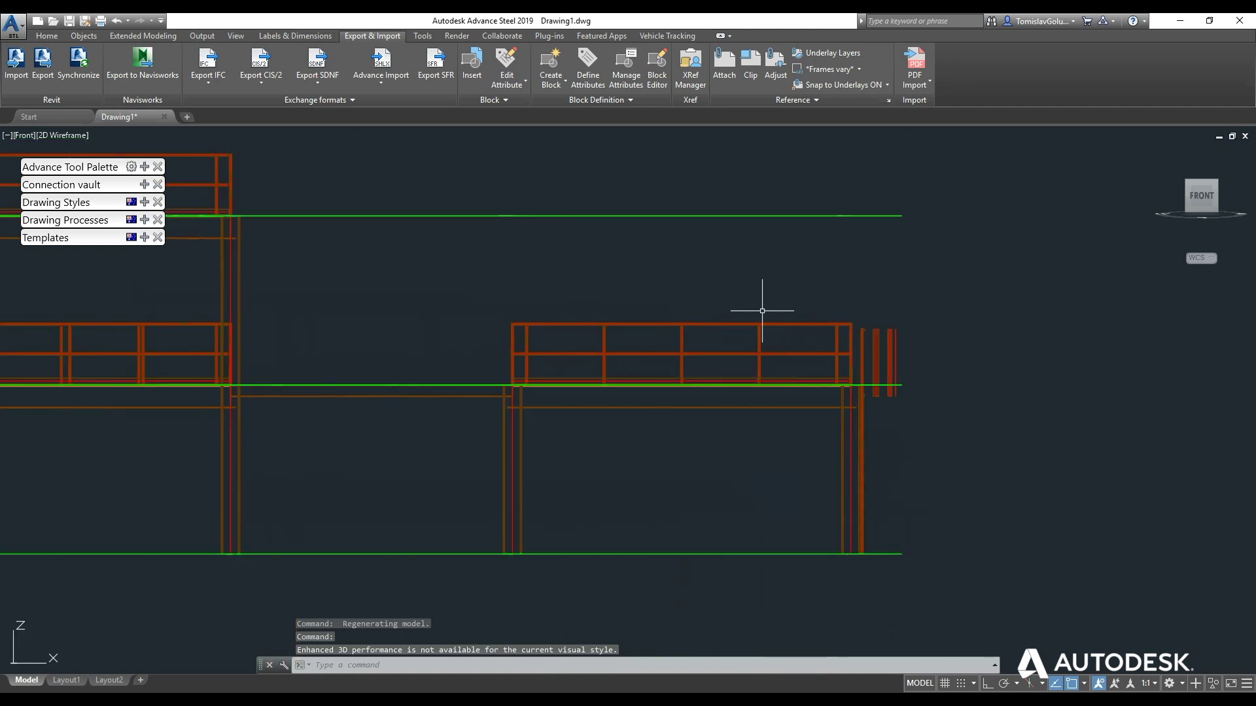
scroll(737, 317, "down", 4)
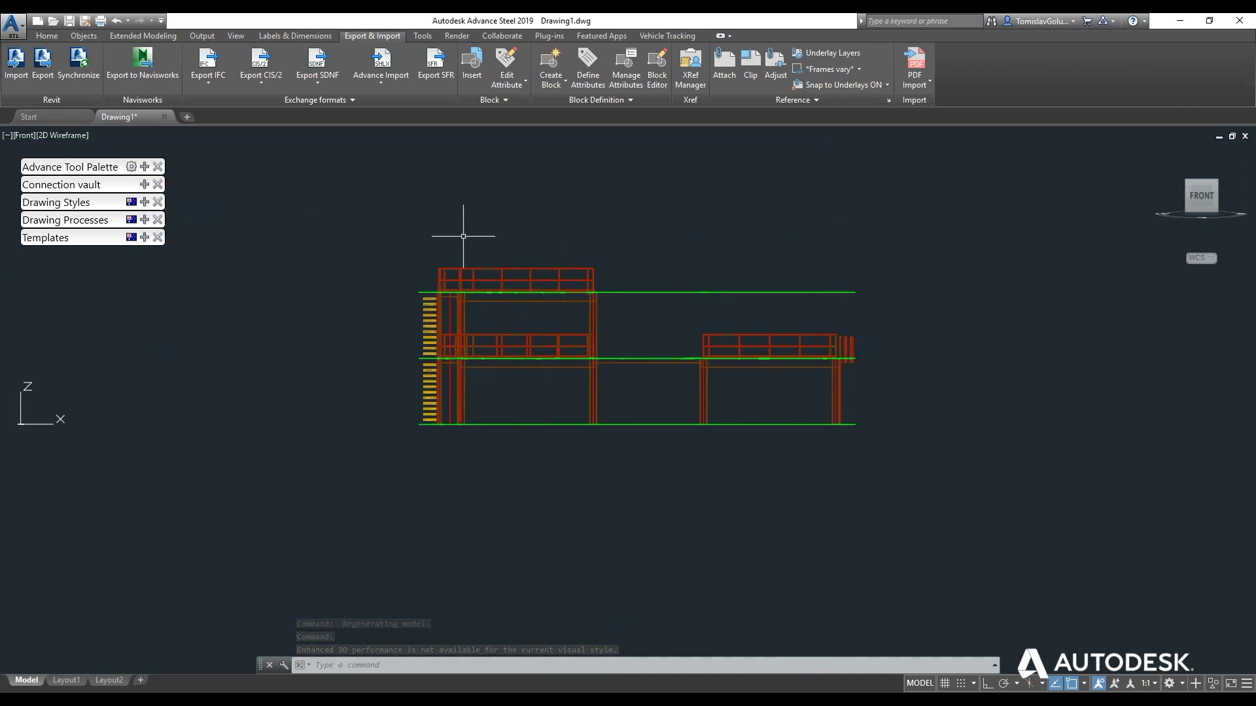
left_click(47, 36)
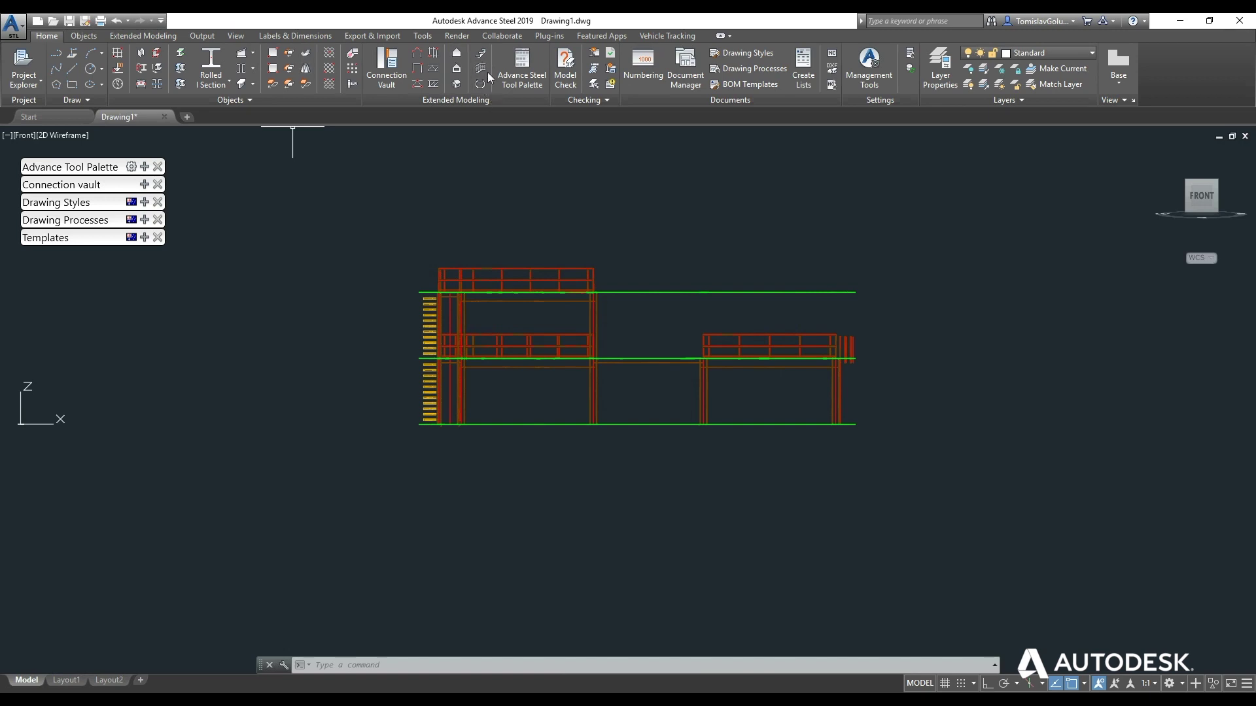
Orbit the front view into 3-D and erase the top rail pieces by the right railing
middle_click_drag(719, 281, 745, 340, "shift")
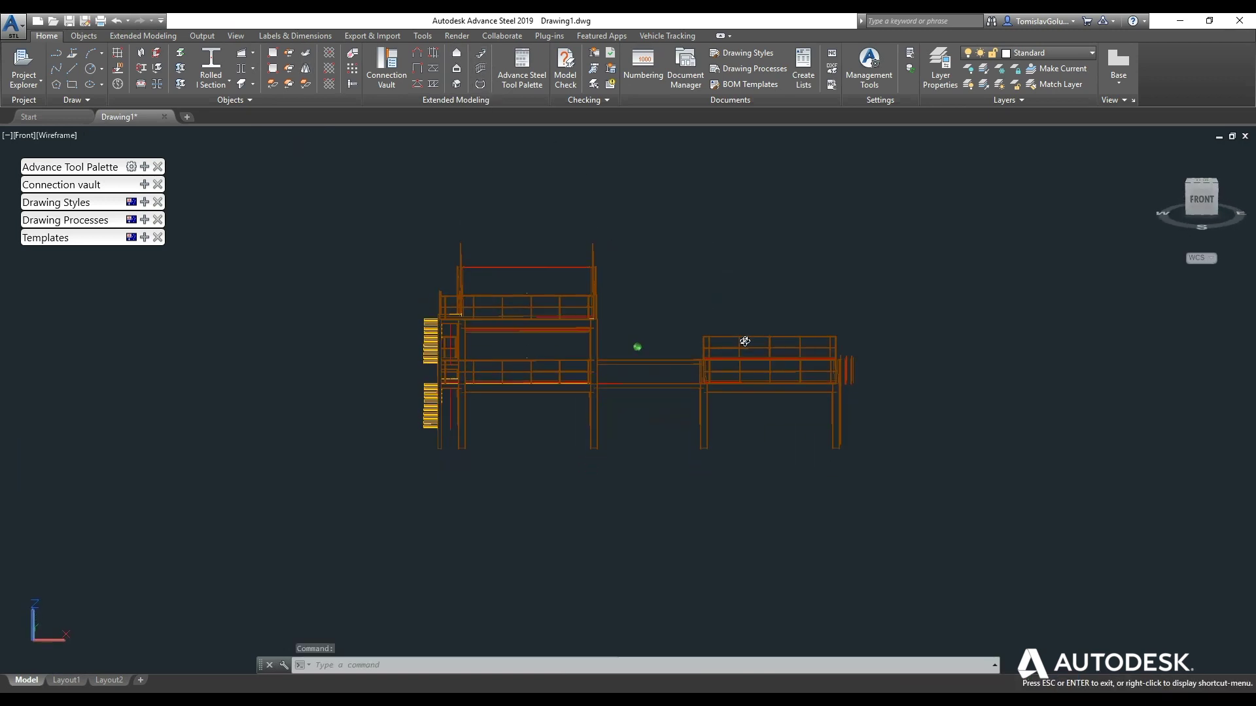
key("Escape")
scroll(903, 378, "up", 3)
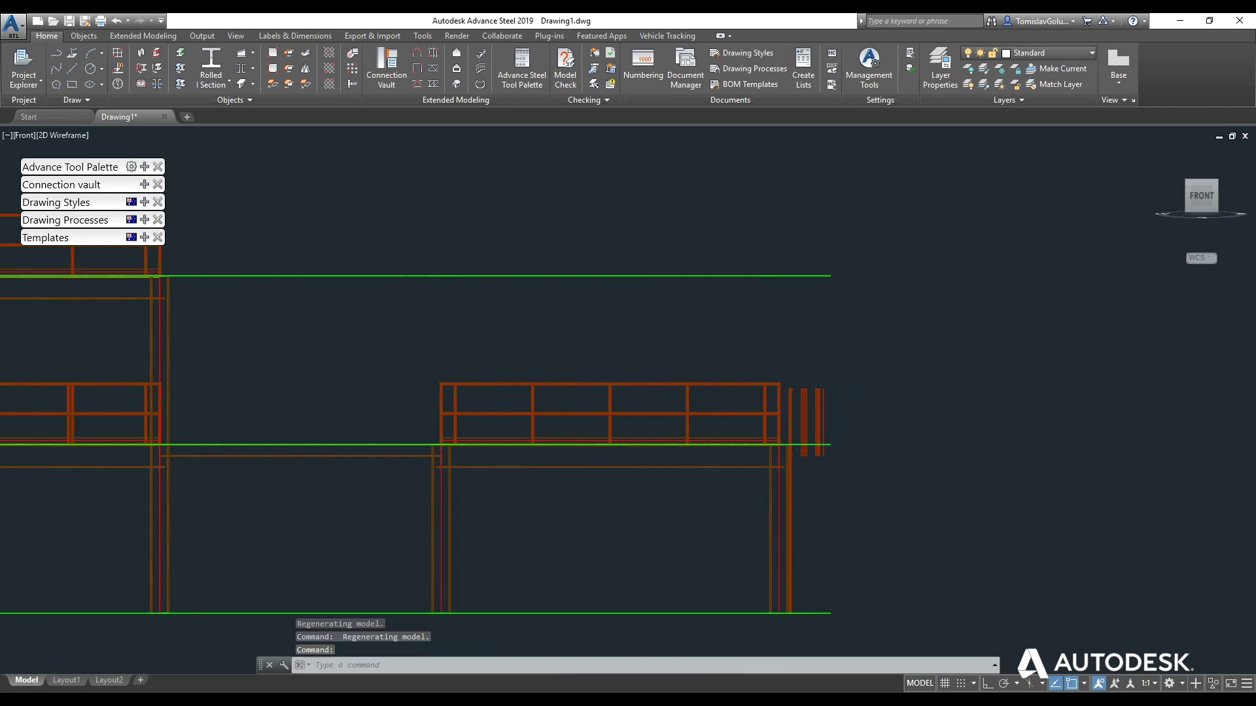
scroll(841, 355, "up", 1)
scroll(883, 355, "down", 1)
type("e")
key("Return")
left_click(882, 338)
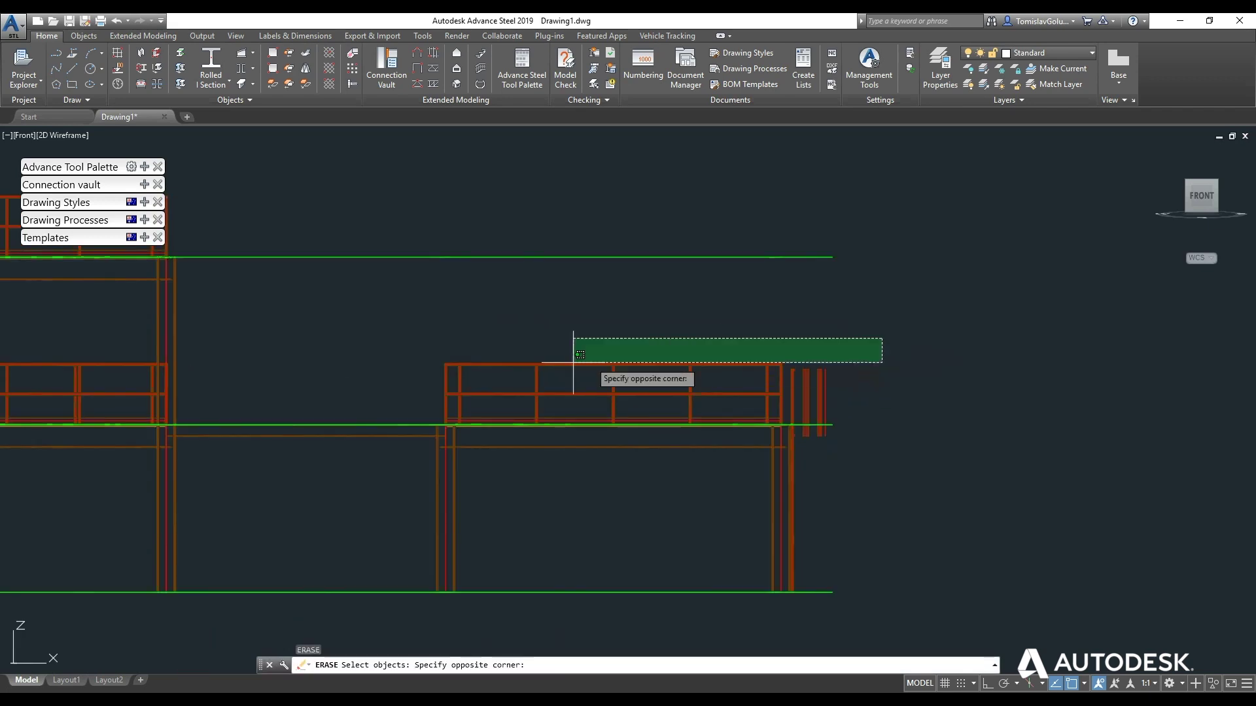
left_click(402, 399)
scroll(449, 412, "up", 5)
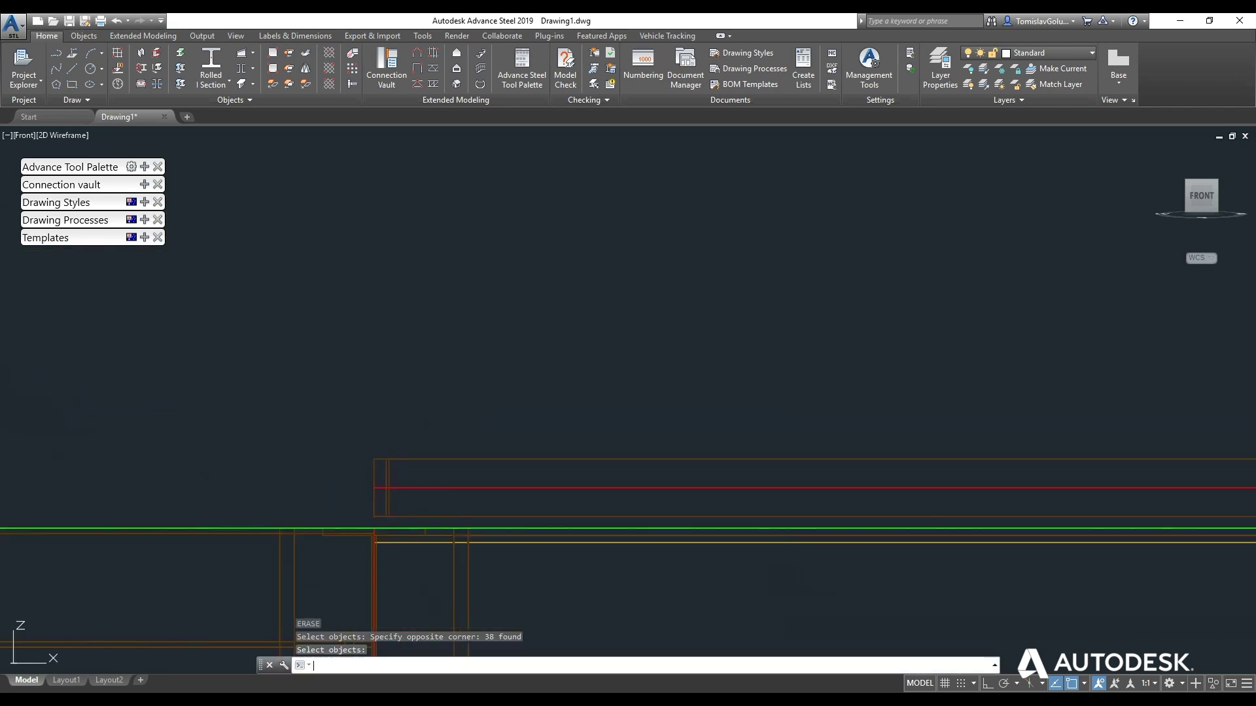
key("Return")
key("Return")
Erase the orange rectangle and the stray pieces beside the column
left_click(361, 430)
left_click(465, 494)
key("Return")
scroll(253, 364, "down", 3)
scroll(830, 334, "up", 3)
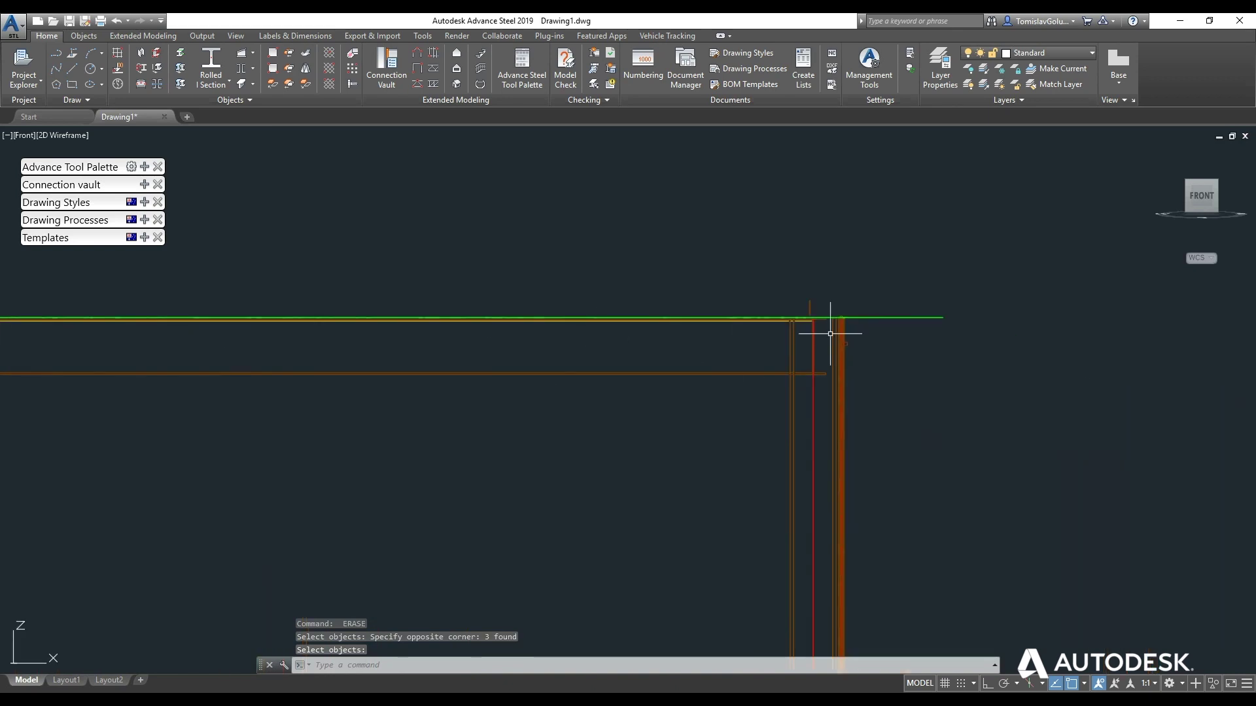
scroll(701, 196, "down", 1)
left_click(696, 186)
left_click(500, 203)
left_click(919, 377)
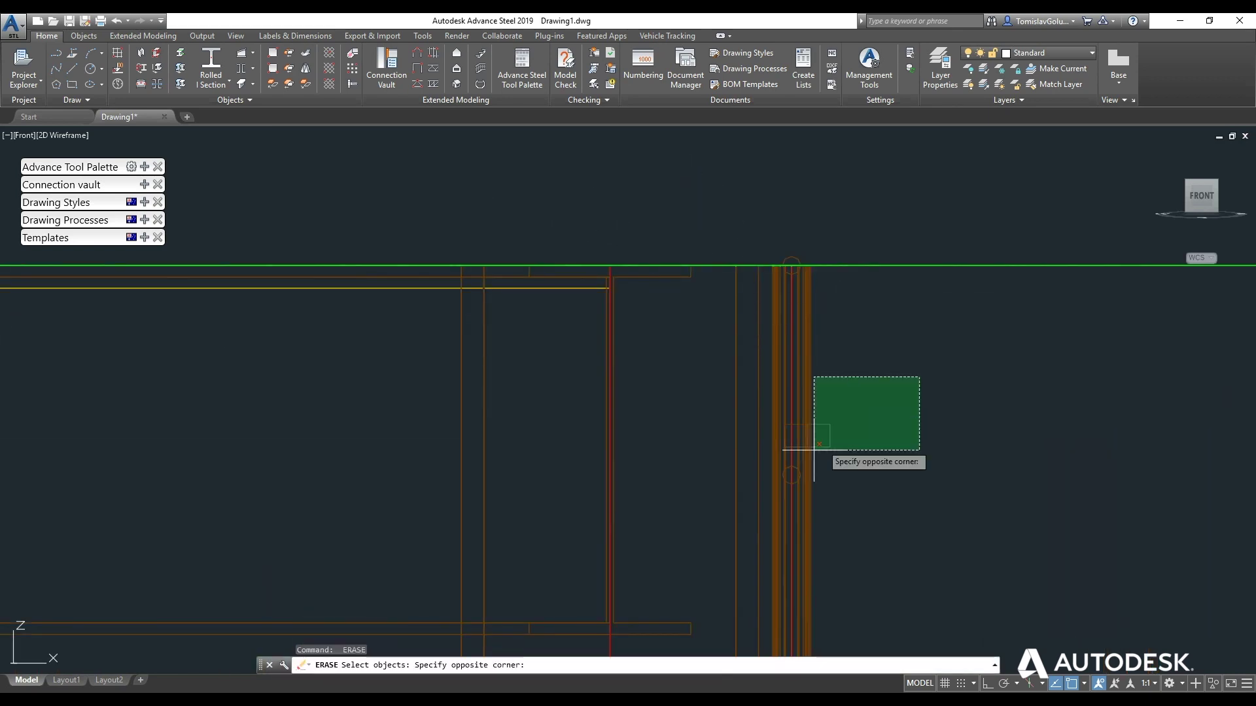
left_click(814, 450)
key("Return")
Undo the column-piece erase and pan the view to the column
scroll(752, 292, "up", 2)
scroll(762, 289, "down", 1)
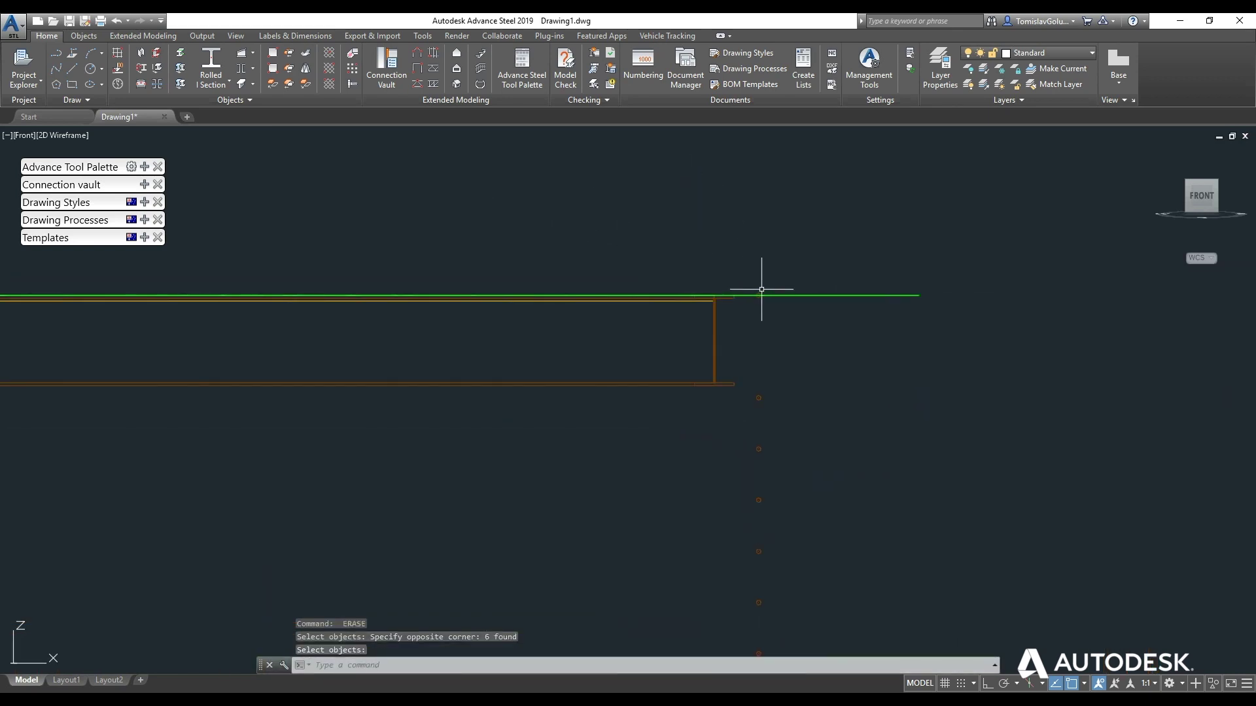
type("u")
key("Return")
key("Return")
scroll(842, 317, "down", 1)
middle_click_drag(841, 317, 848, 350)
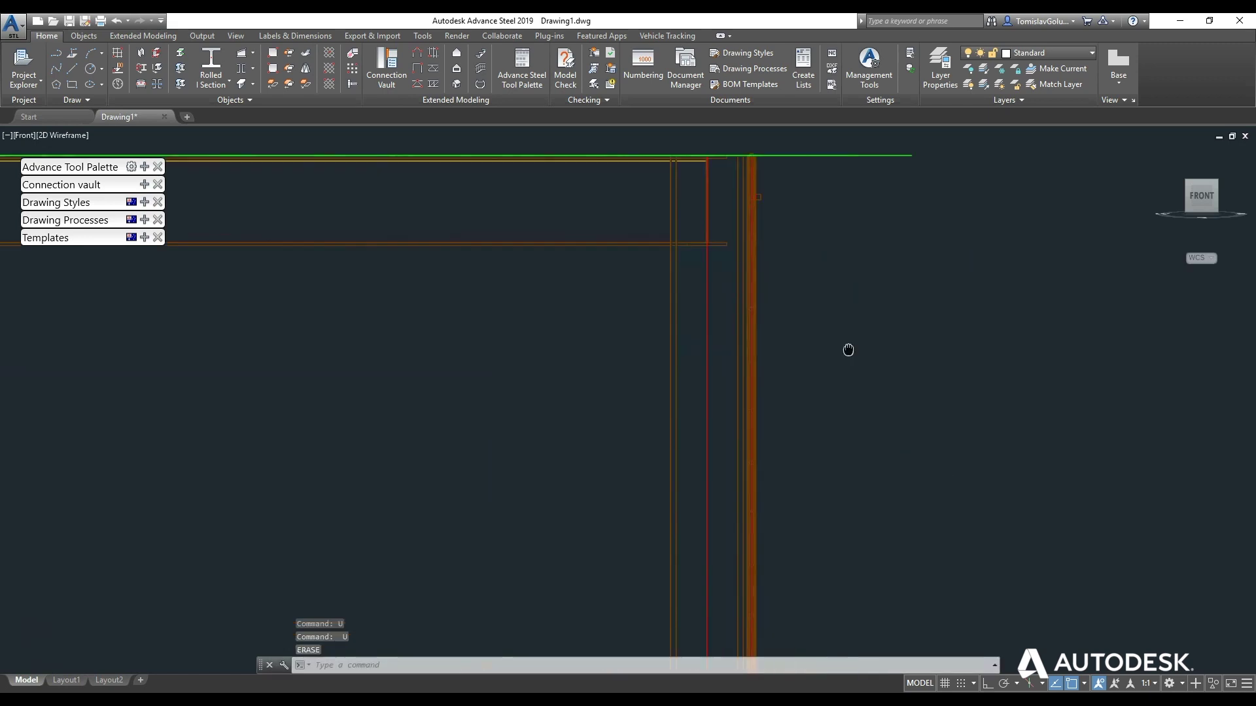
scroll(810, 272, "down", 2)
scroll(678, 508, "up", 3)
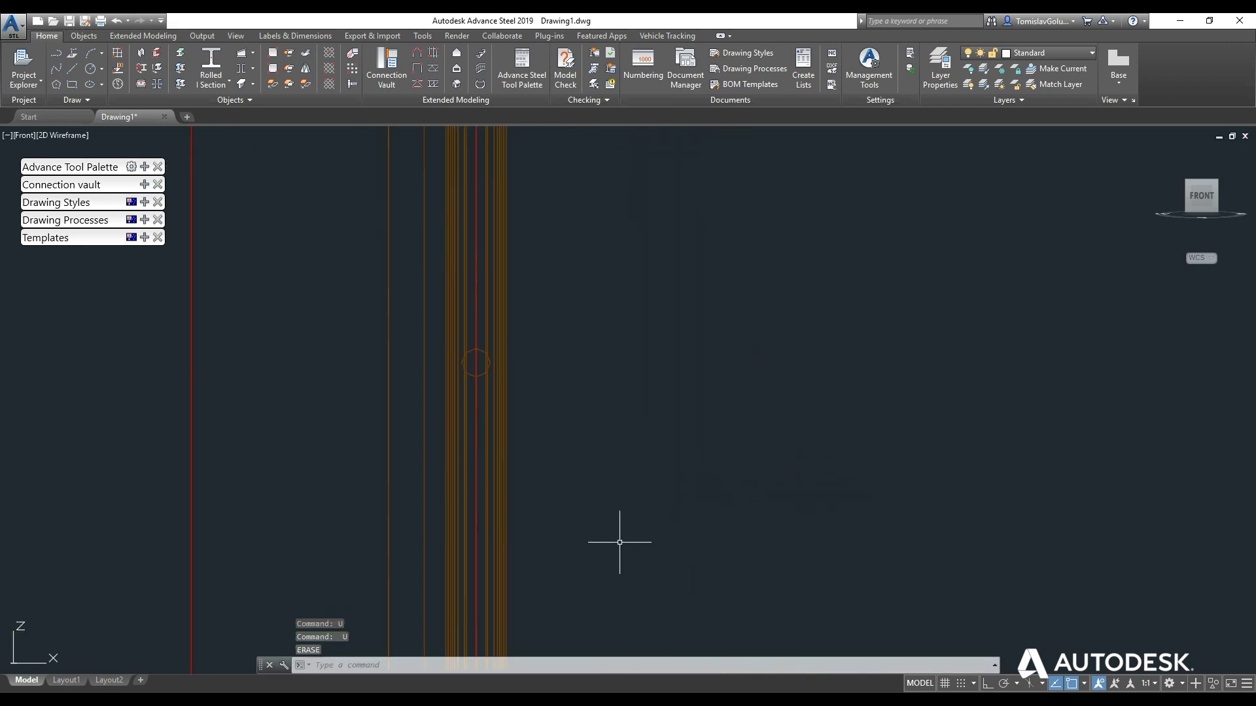
Window-select the stray objects from the column base up to the column top
left_click(585, 530)
left_click(452, 484)
scroll(524, 484, "up", 2)
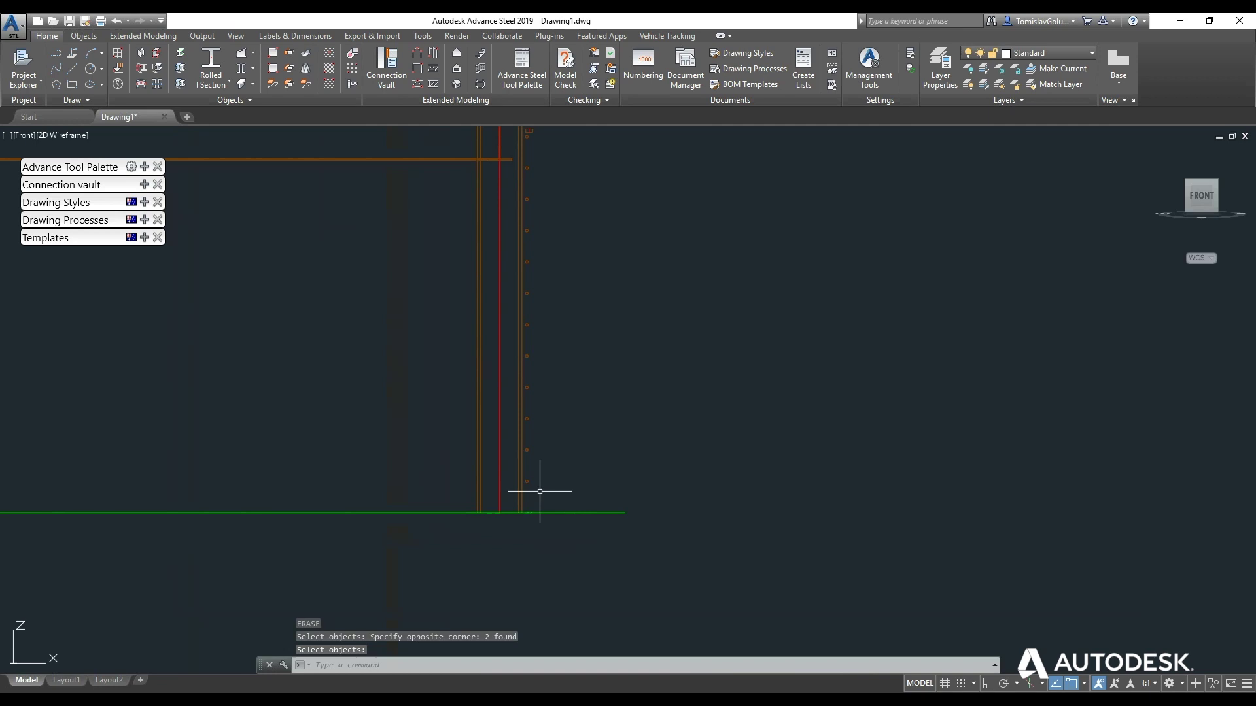
type("W")
key("Return")
left_click(512, 553)
left_click(586, 160)
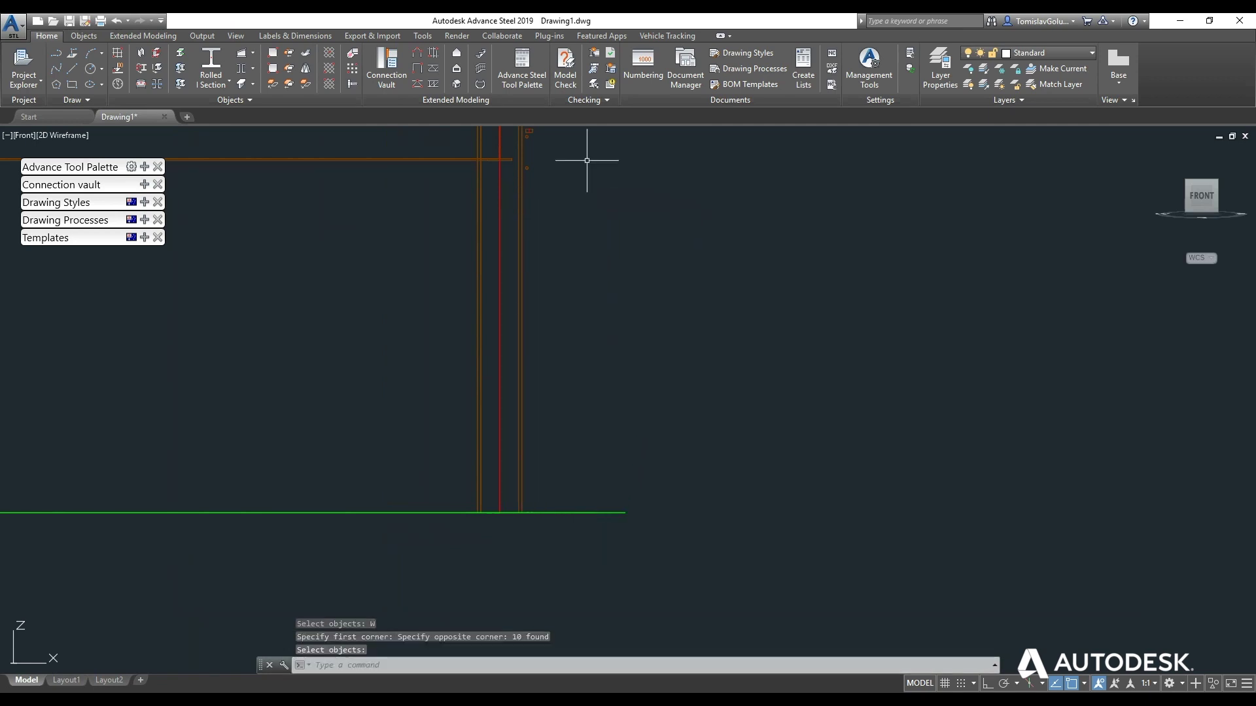
scroll(546, 372, "up", 2)
scroll(532, 317, "up", 1)
Erase the column-top leftovers and the octagon using window and crossing selections
type("E")
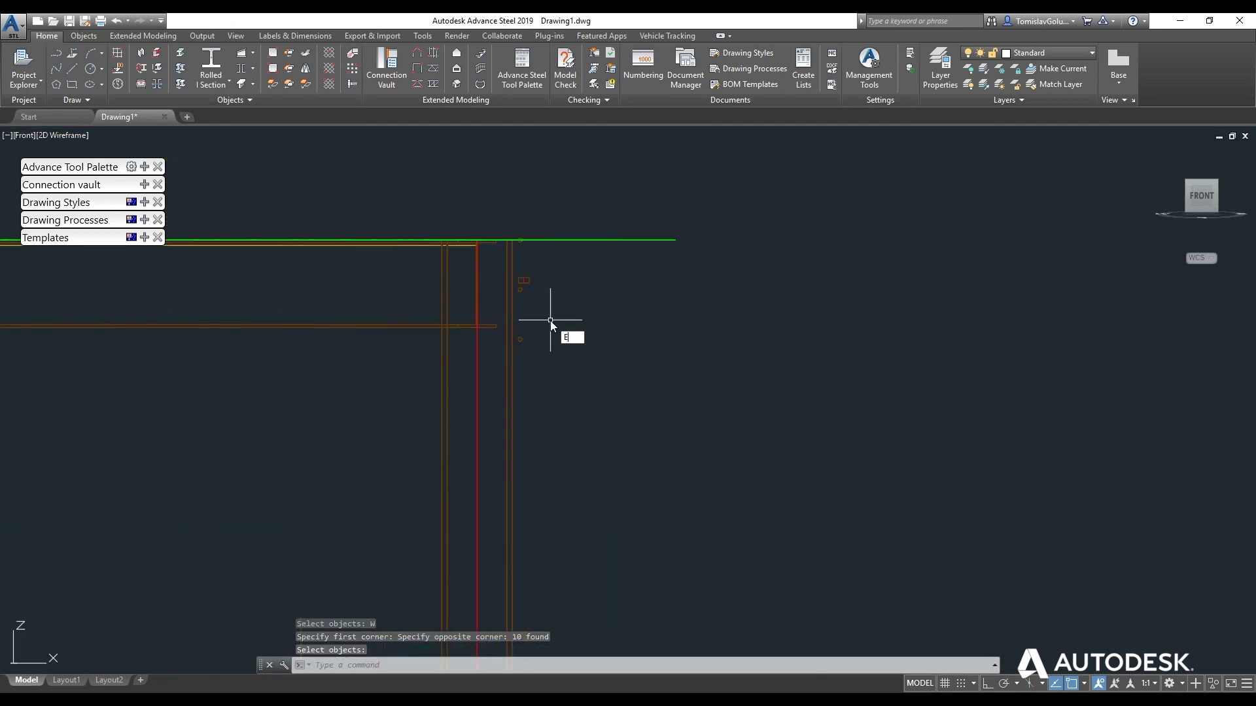
key("Return")
type("W")
key("Return")
scroll(507, 219, "up", 5)
left_click(527, 236)
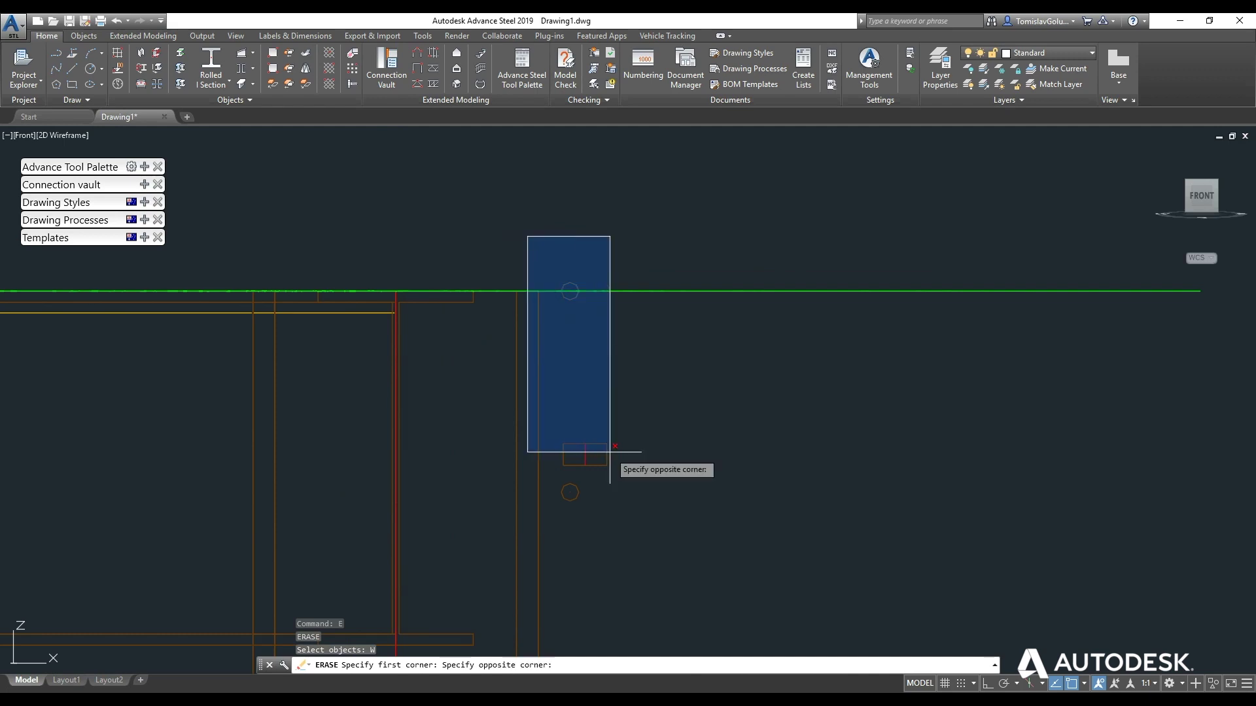
left_click(610, 451)
scroll(647, 425, "down", 4)
scroll(602, 412, "up", 5)
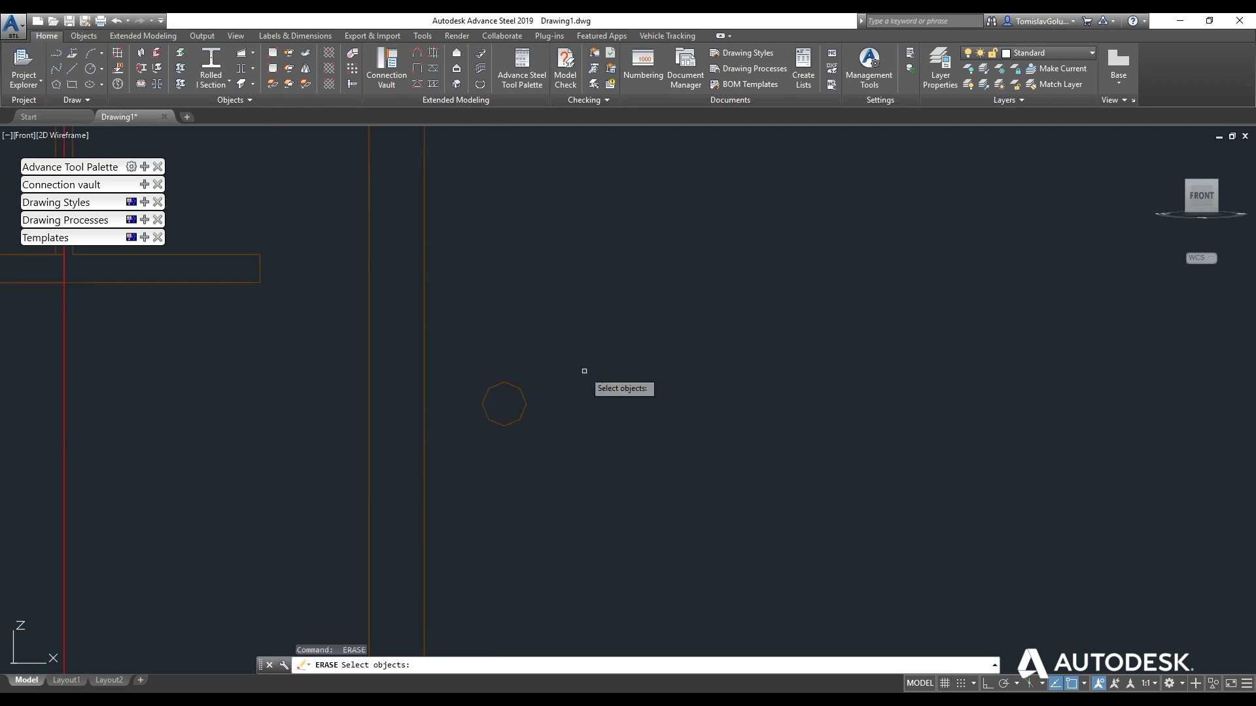
left_click_drag(584, 371, 501, 458)
left_click(504, 454)
left_click(530, 362)
left_click(530, 360)
left_click(503, 449)
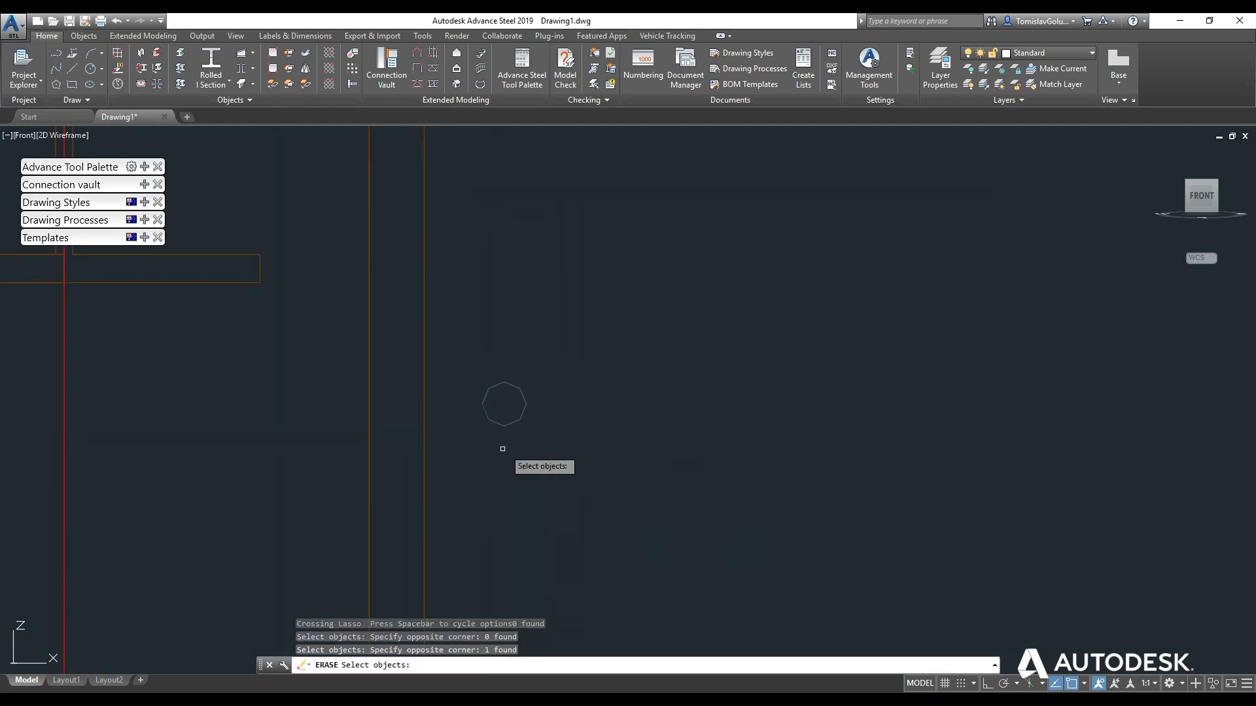
key("Return")
Zoom to extents and orbit the structure into an isometric view
type("z")
key("Return")
type("e")
key("Return")
mouse_move(692, 334)
middle_mouse_down("shift")
mouse_move(660, 395)
mouse_move(703, 401)
middle_mouse_up("shift")
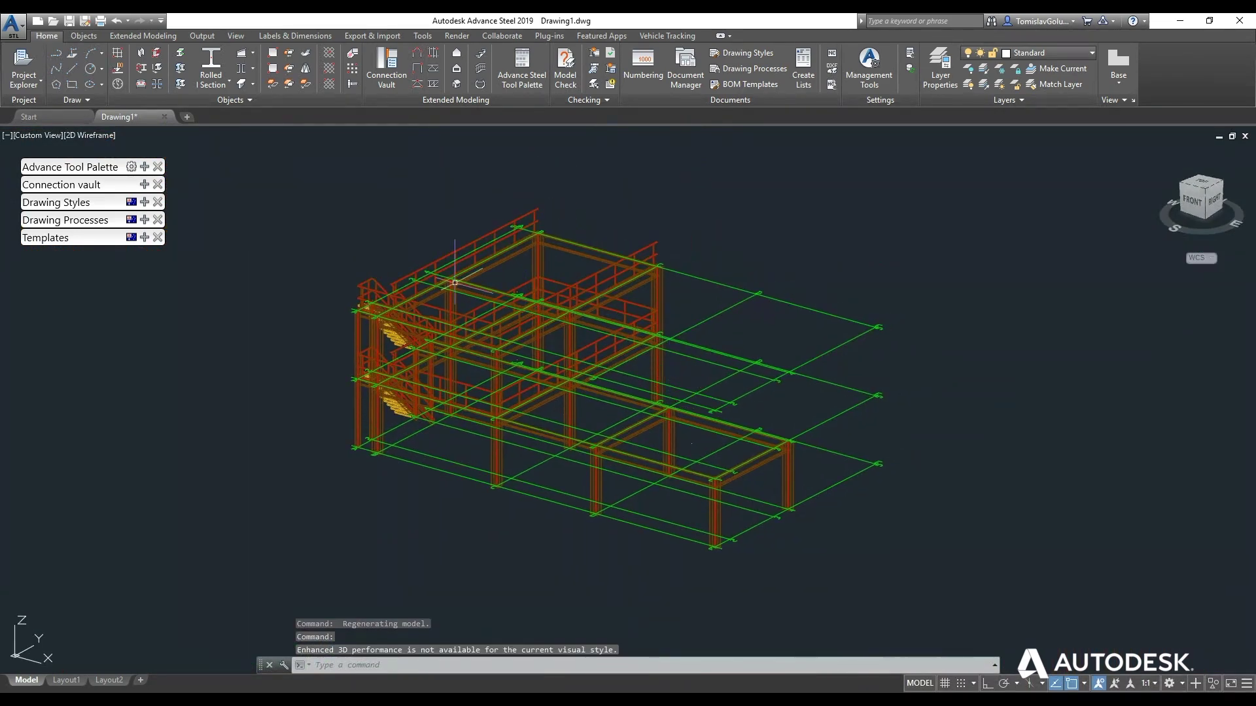
Switch the viewport to the Realistic visual style and orbit to face the stair railing
left_click(99, 135)
scroll(679, 457, "up", 2)
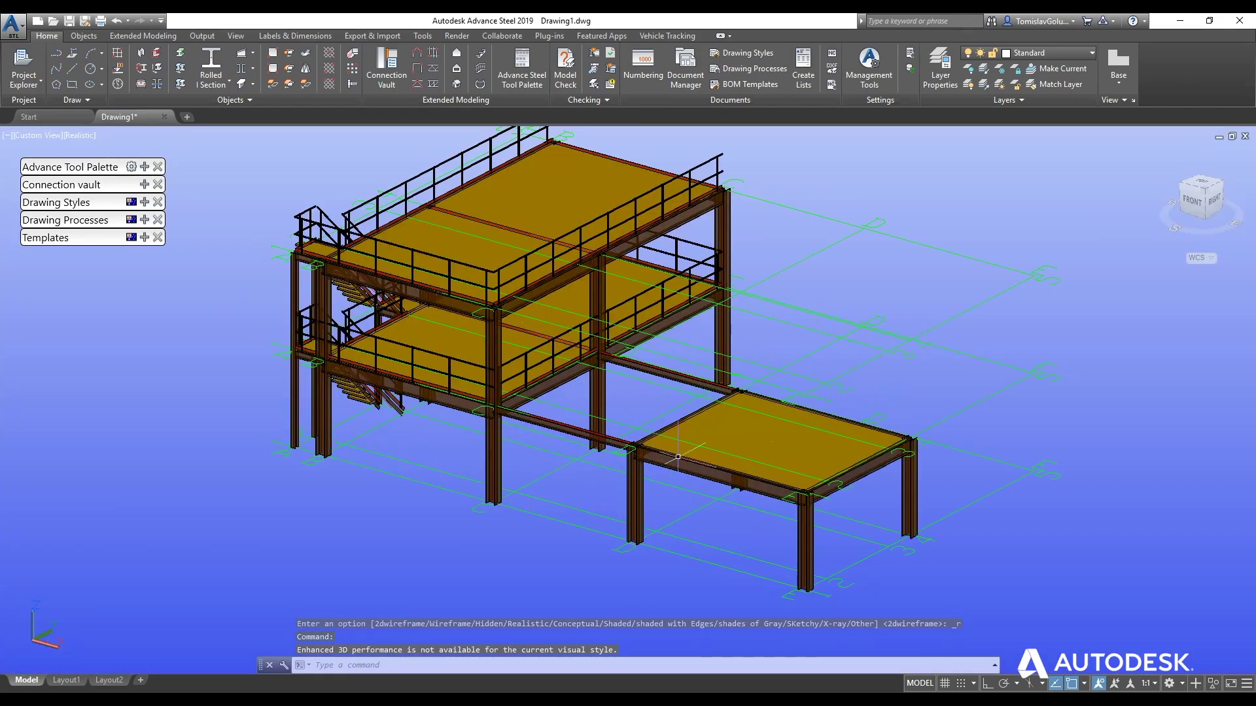
scroll(678, 457, "down", 2)
scroll(549, 353, "up", 6)
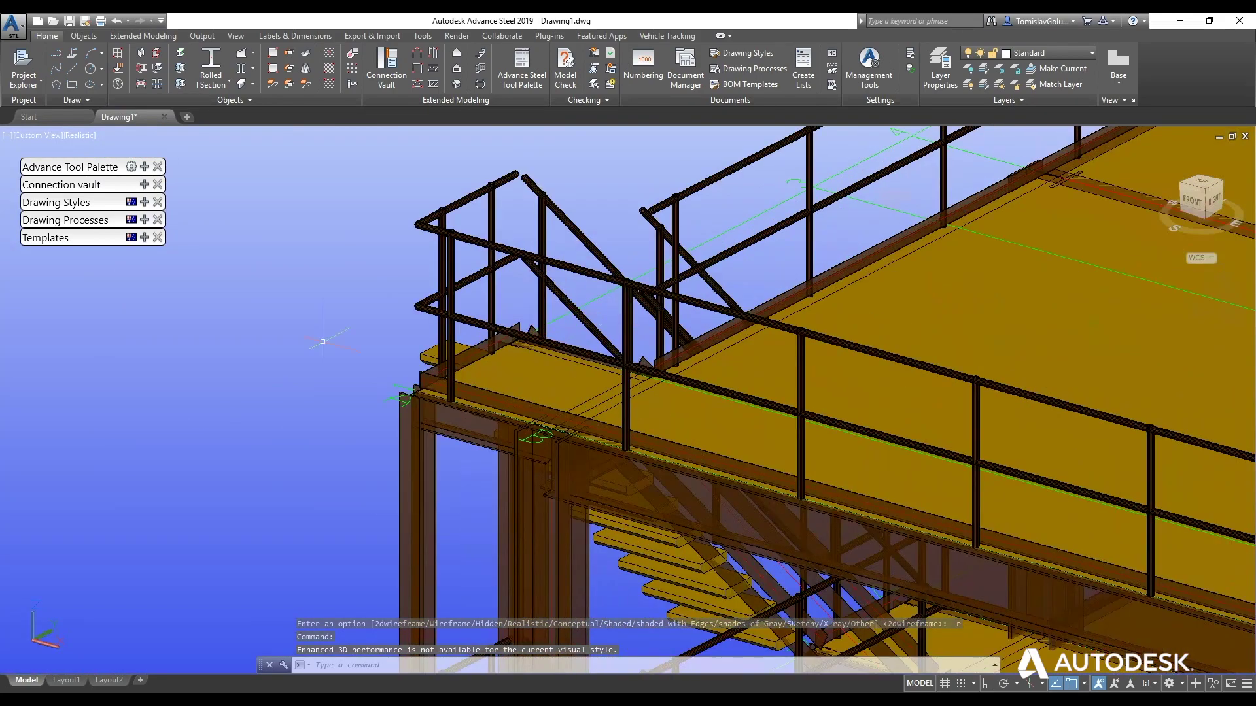
middle_click_drag(488, 347, 471, 262, "shift")
scroll(382, 241, "down", 5)
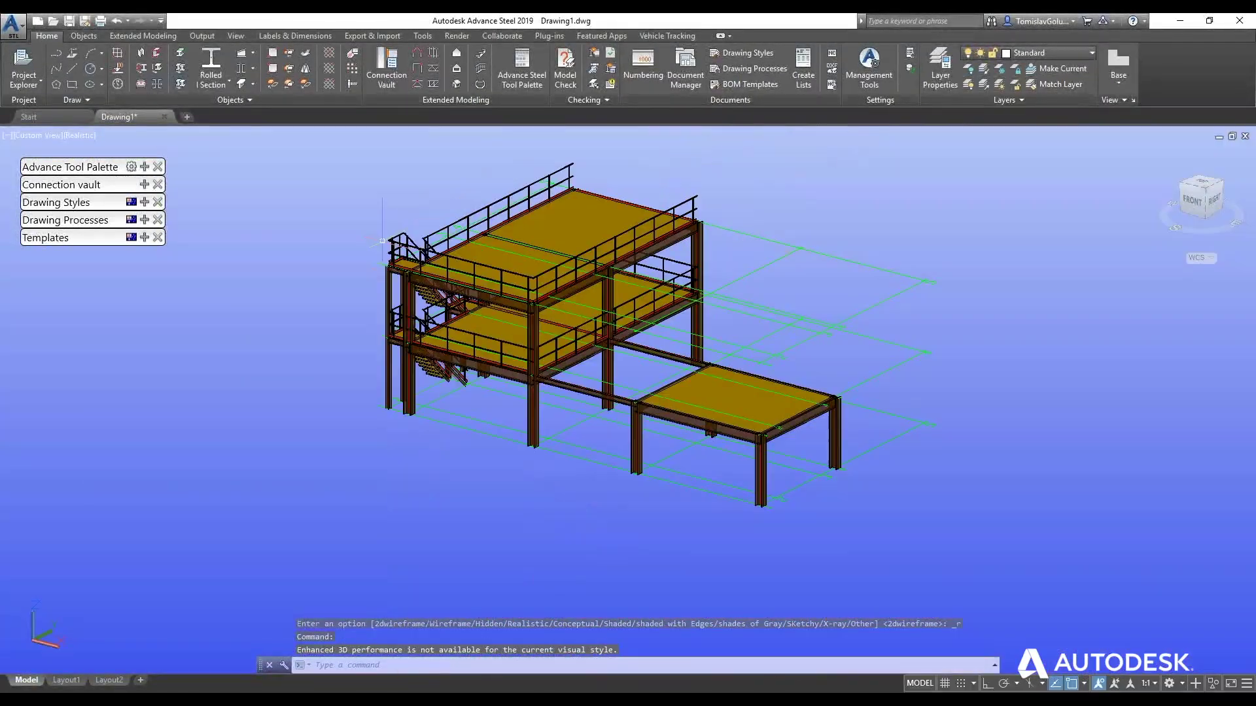
scroll(568, 199, "up", 3)
scroll(805, 295, "up", 5)
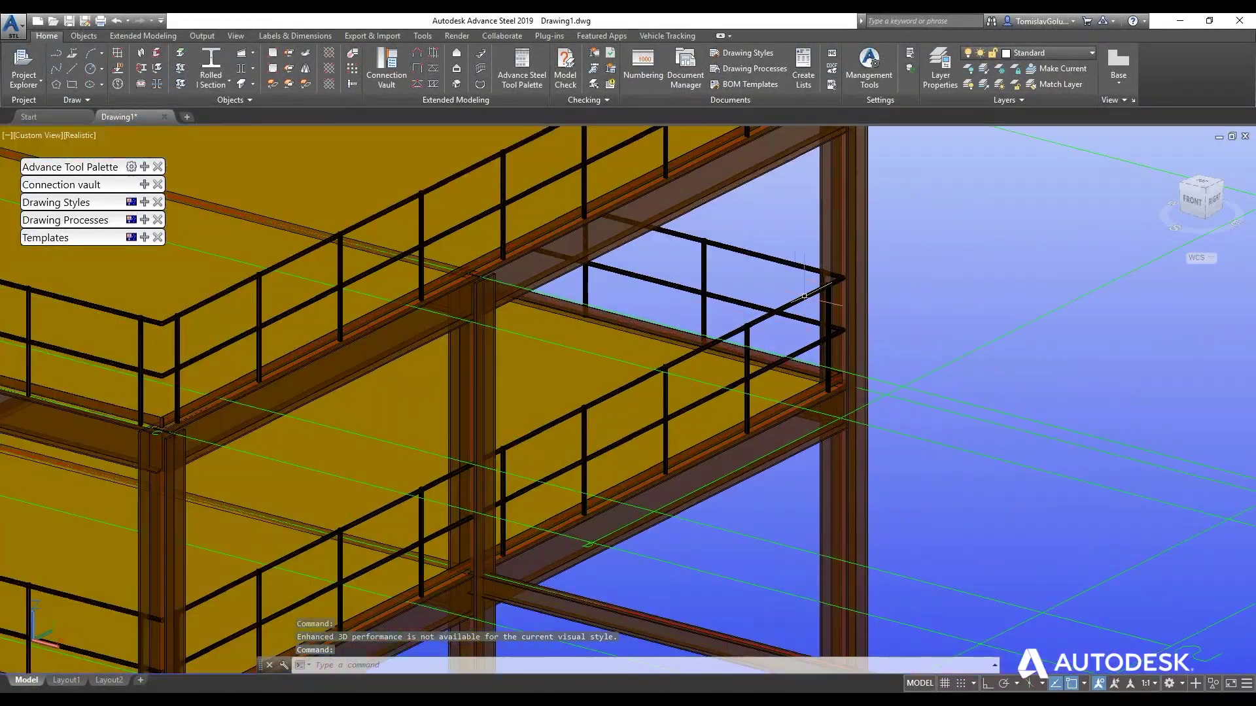
scroll(801, 324, "down", 5)
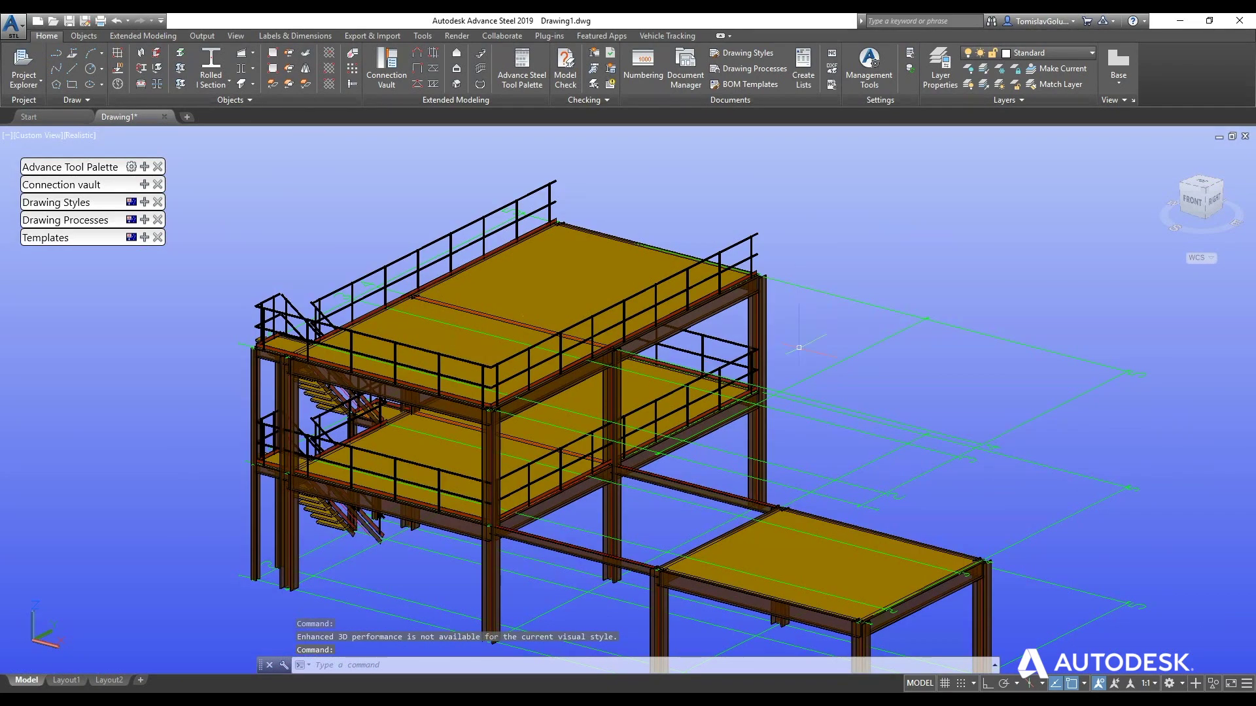
Pan the structure and zoom to extents to fit the whole platform
middle_click_drag(800, 348, 796, 315)
type("z")
key("Return")
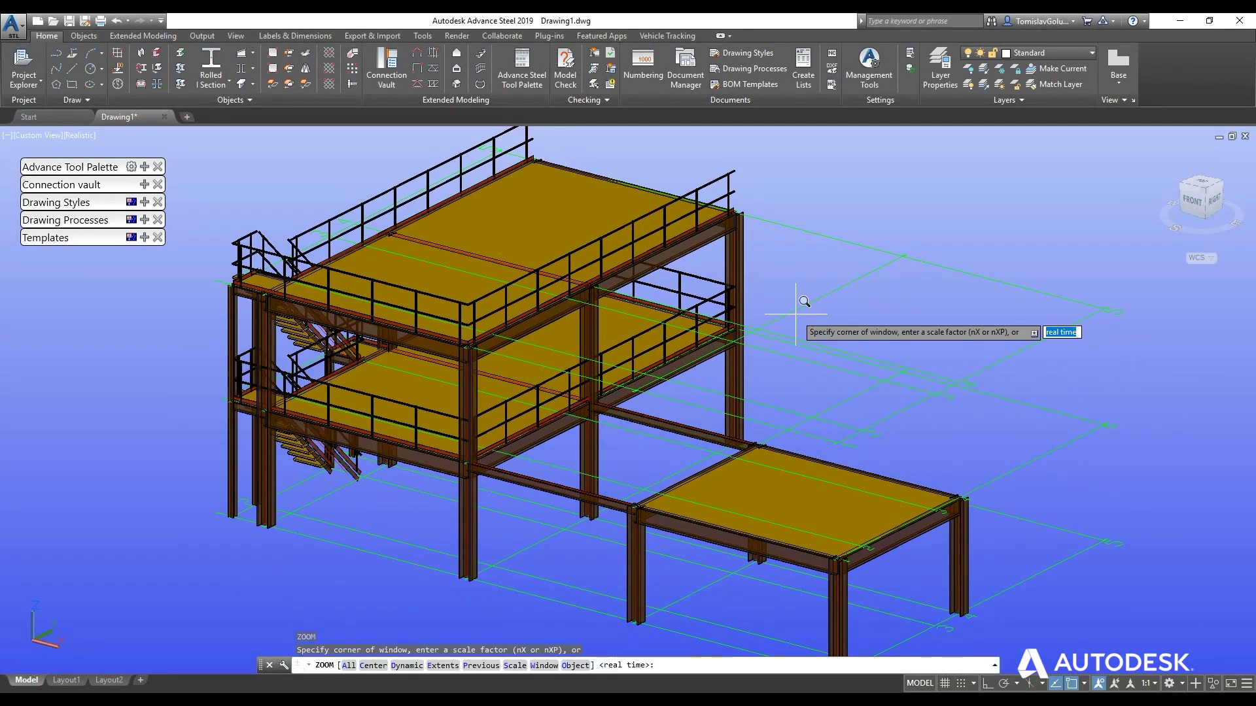
type("e")
key("Return")
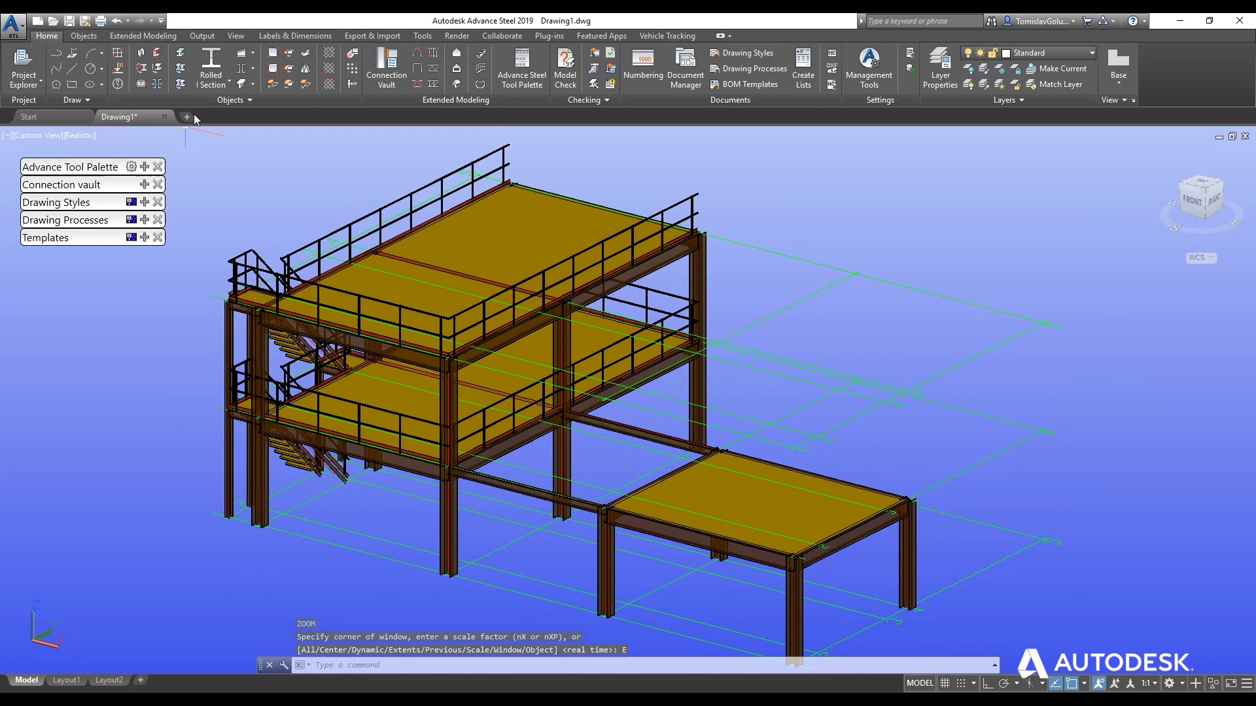
Create a new blank drawing, then show Plant 3D drawing 00-STR-1000 zoomed to extents
left_click(192, 117)
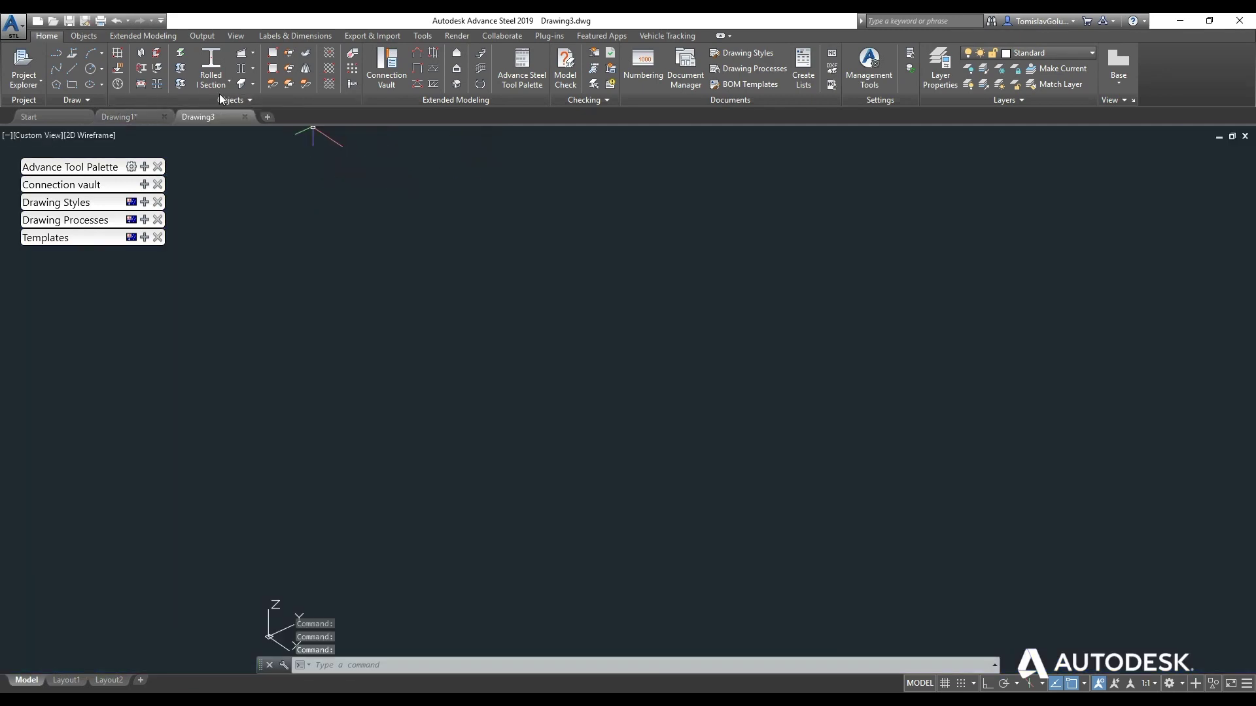
mouse_move(271, 701)
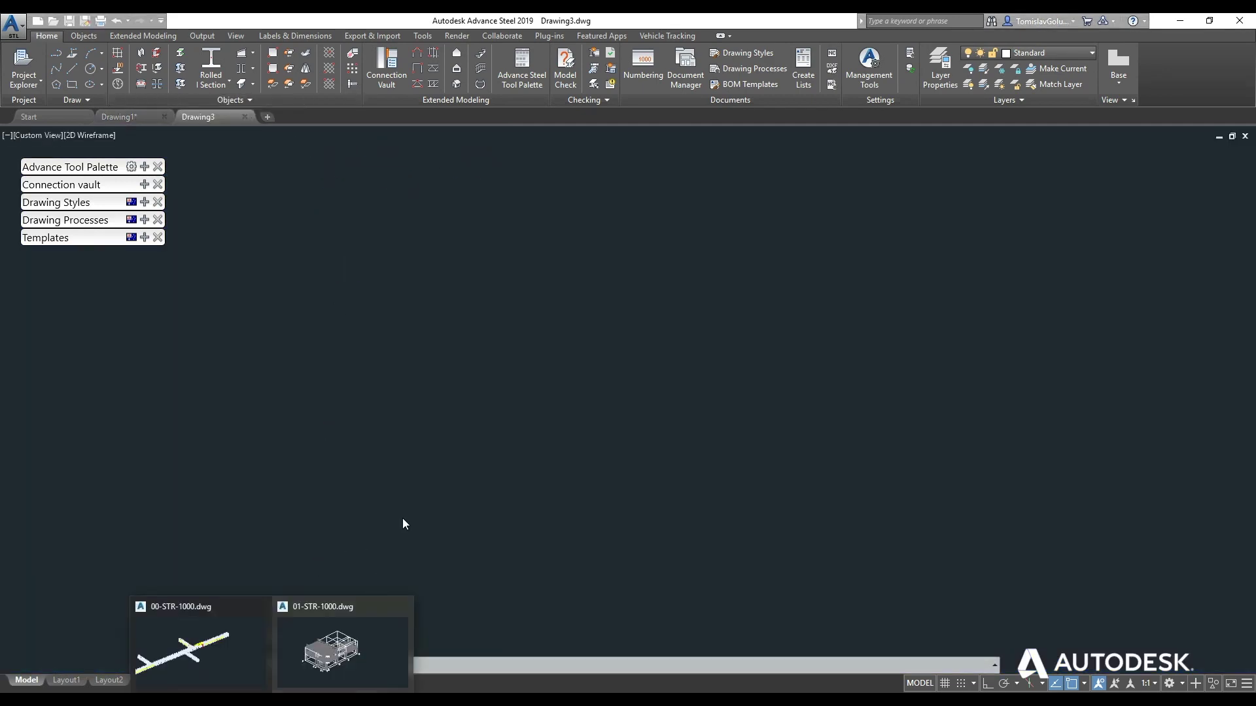
left_click(243, 645)
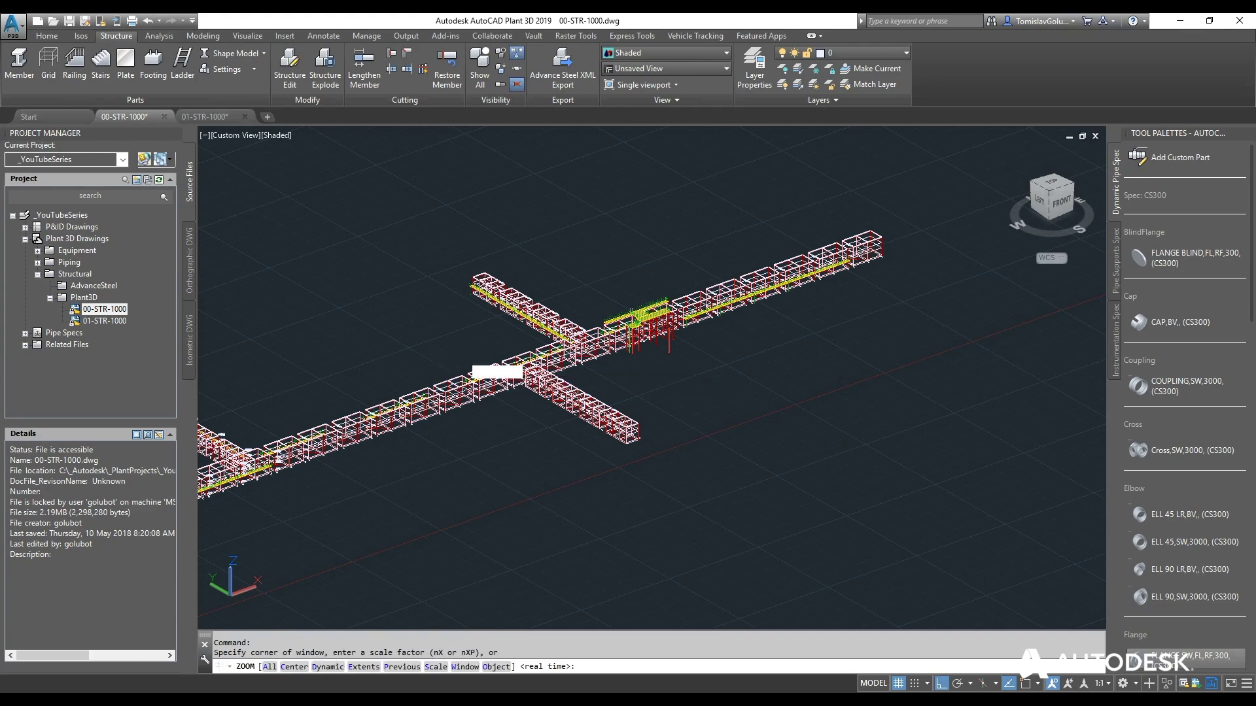
type("E")
key("Return")
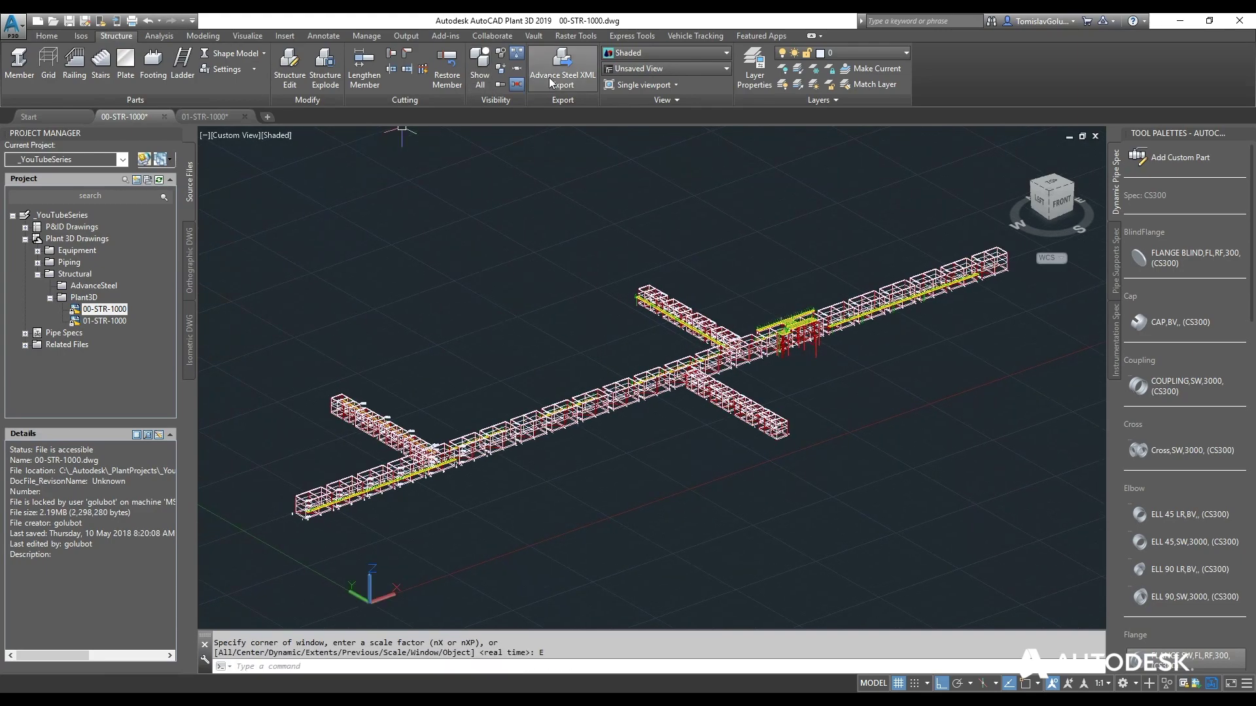
Start the Advance Steel XML export and name the output file 01-0-STR-1000_AS
left_click(550, 81)
left_click(745, 293)
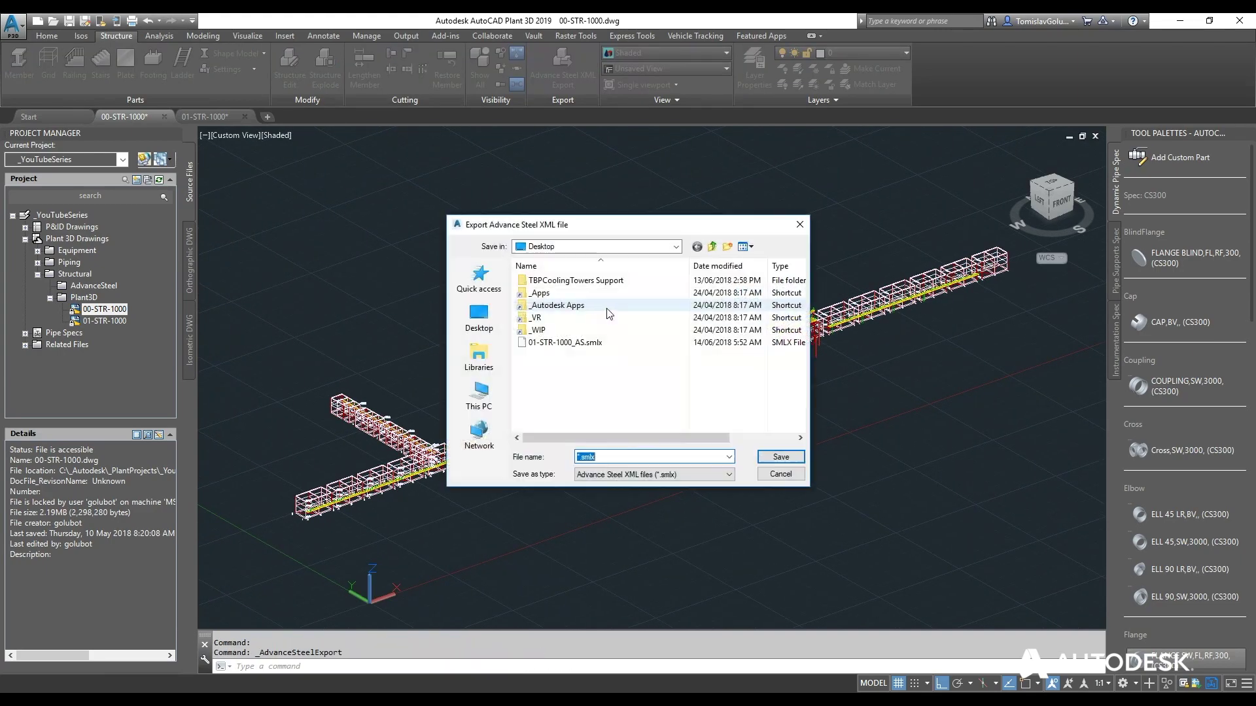
type("01-")
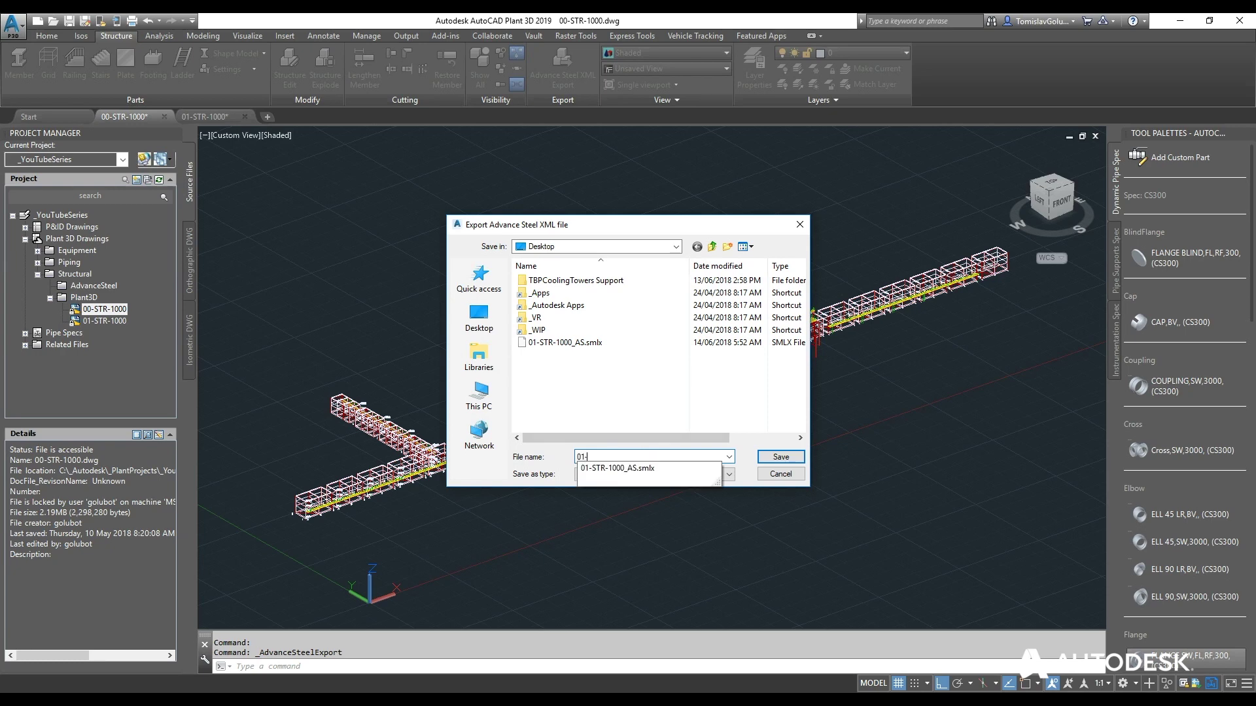
type("00")
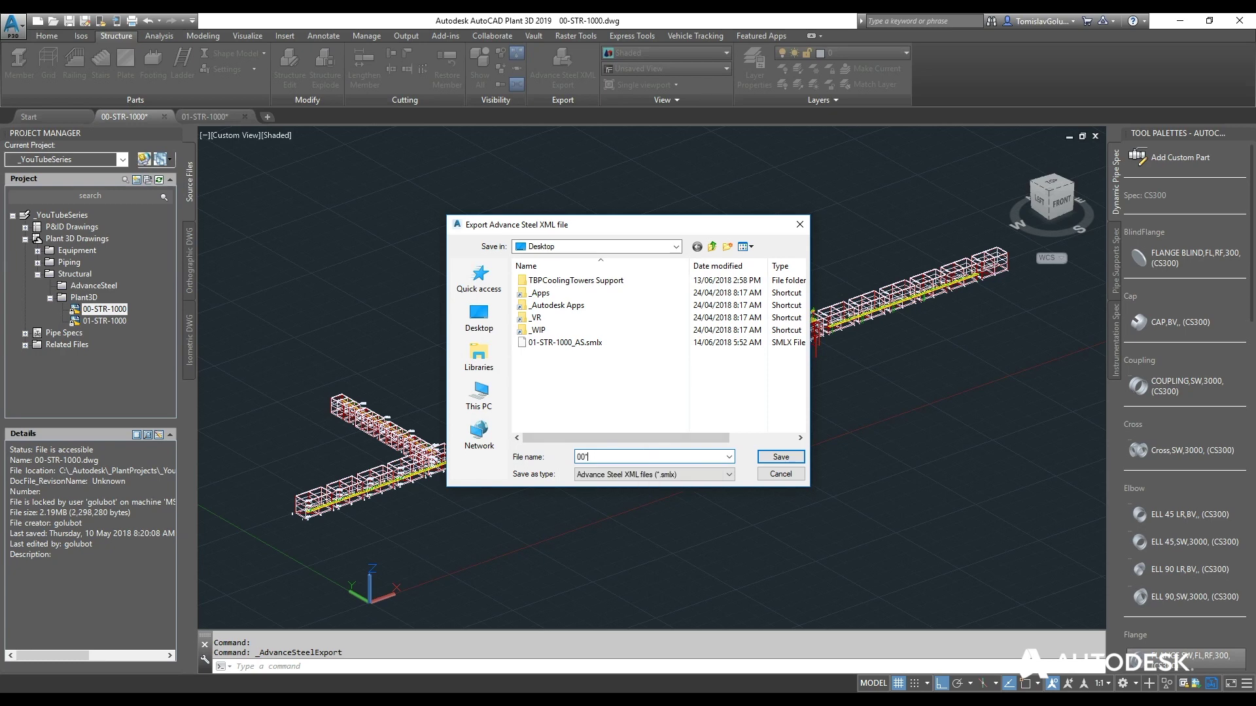
type("-STR-1000_AS")
left_click(780, 456)
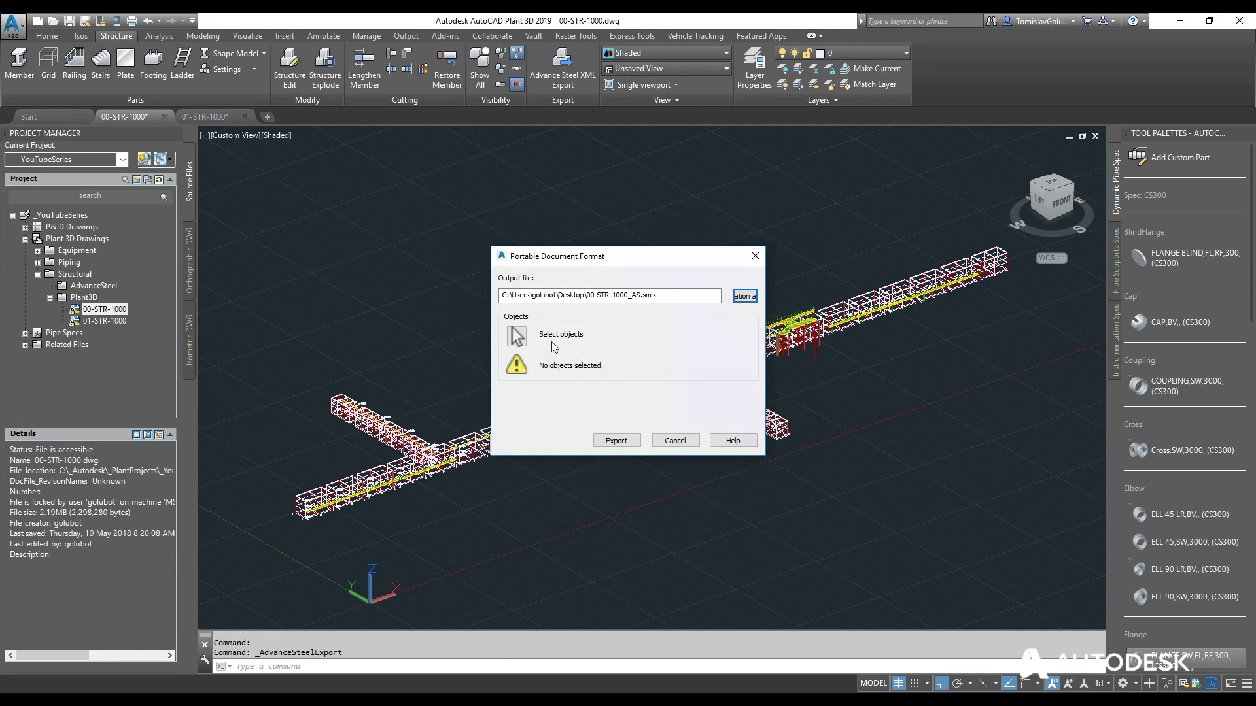
Select all structural objects for the export using ALL
left_click(520, 334)
left_click(517, 335)
left_click(544, 266)
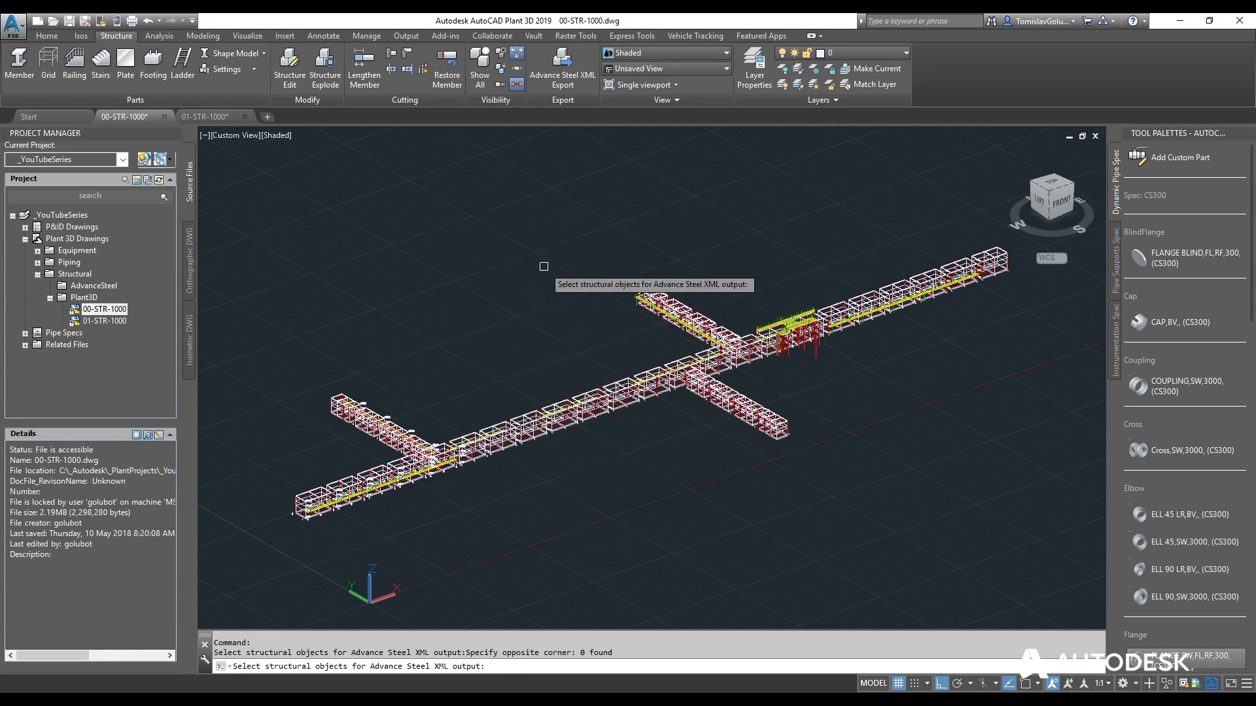
type("ALL")
key("Return")
key("Return")
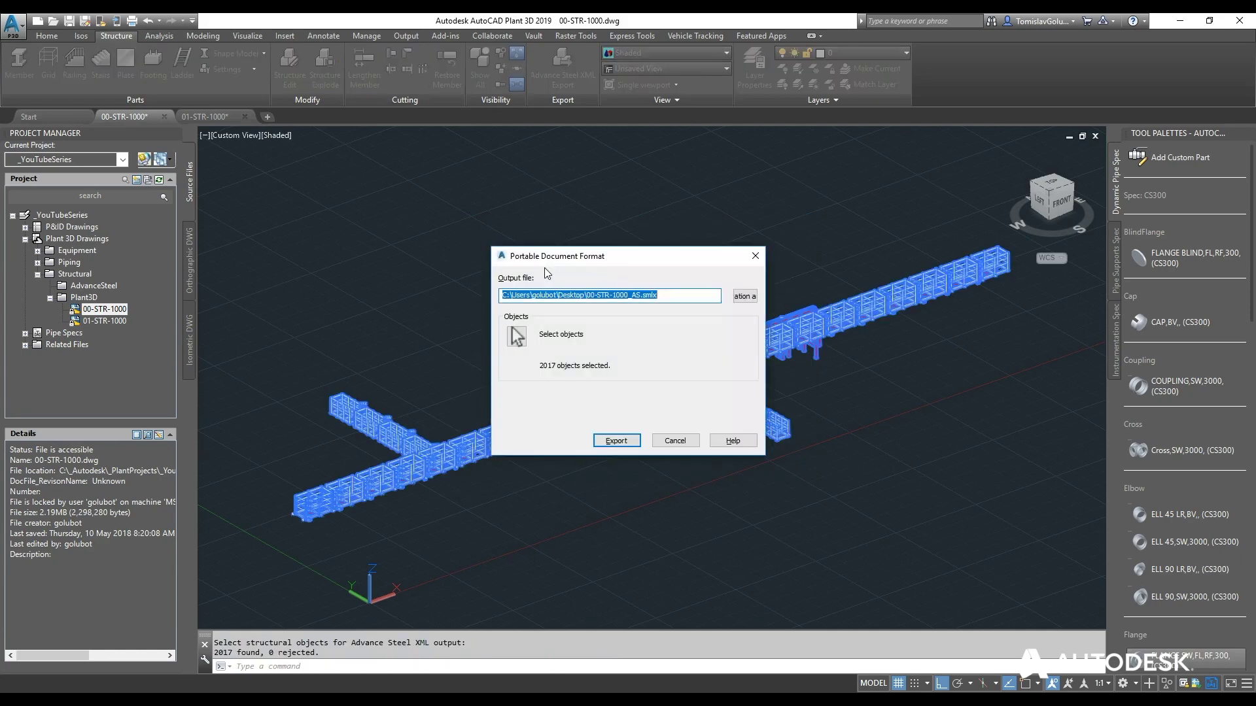
Run the export of the 2017 structural objects to the Advance Steel XML file
left_click(618, 441)
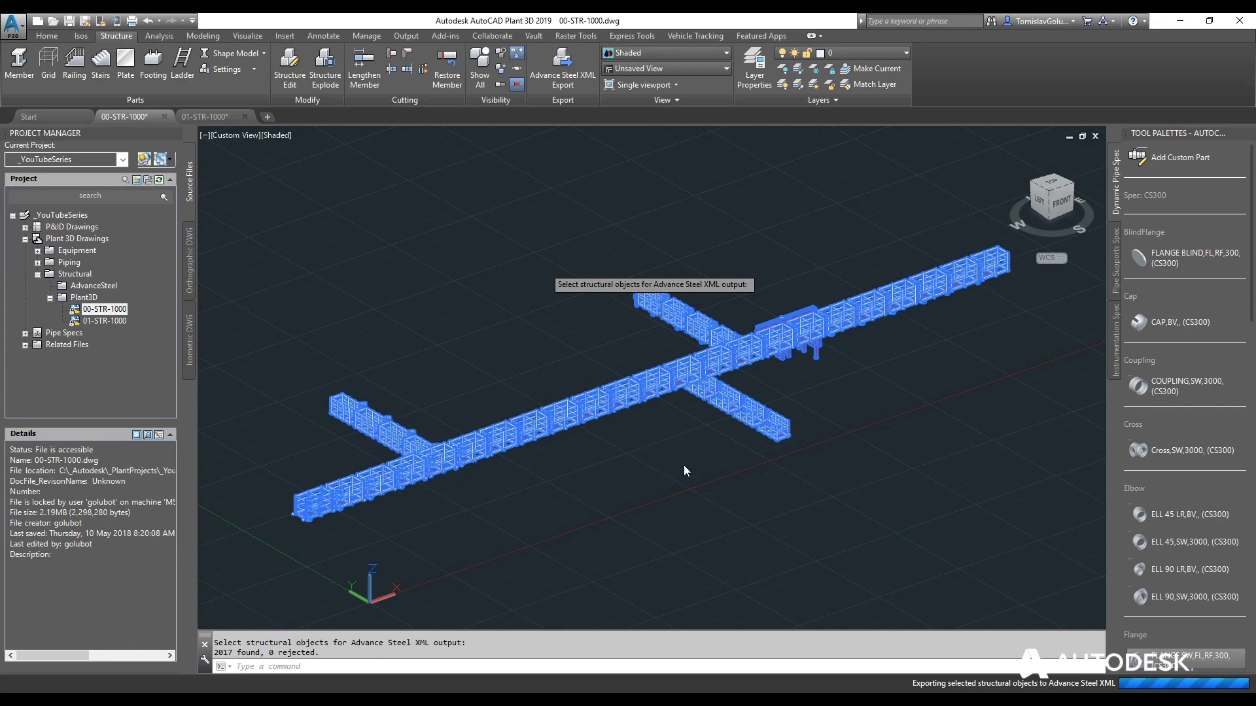
In blank Drawing3, import the exported .smlx file through Advance Import's Advance Steel XML option
mouse_move(304, 703)
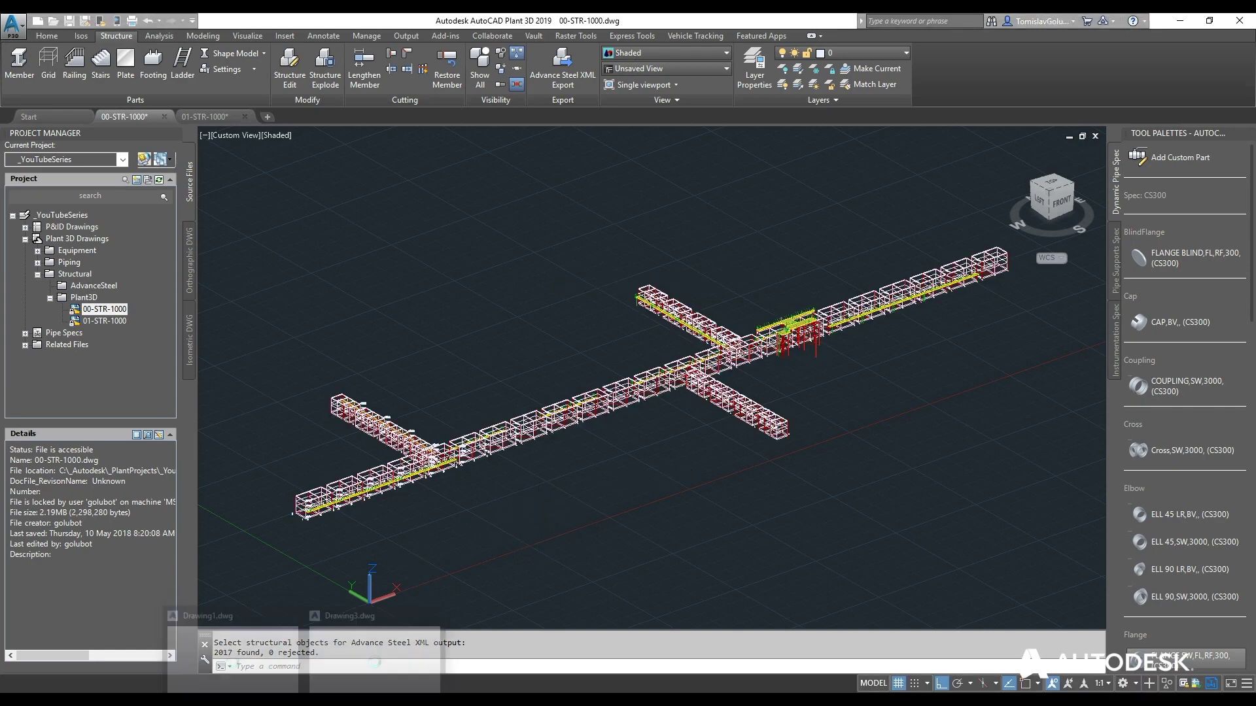
left_click(373, 653)
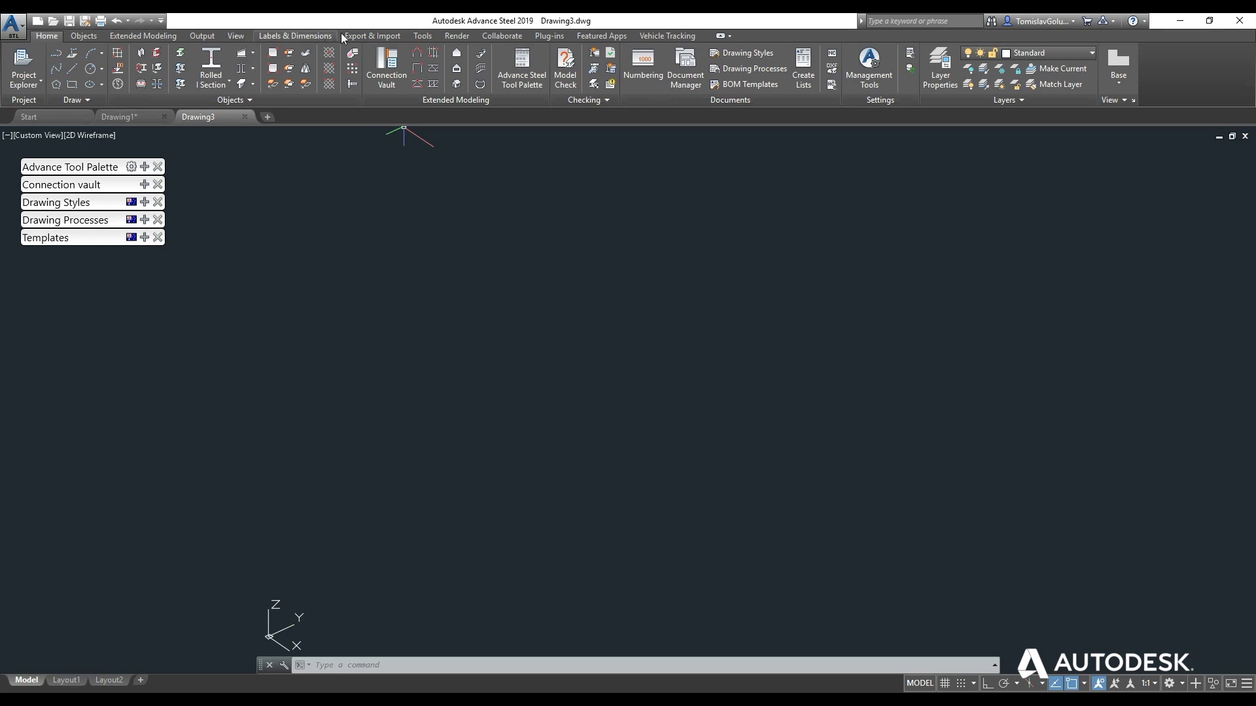
left_click(372, 36)
left_click(381, 82)
left_click(374, 134)
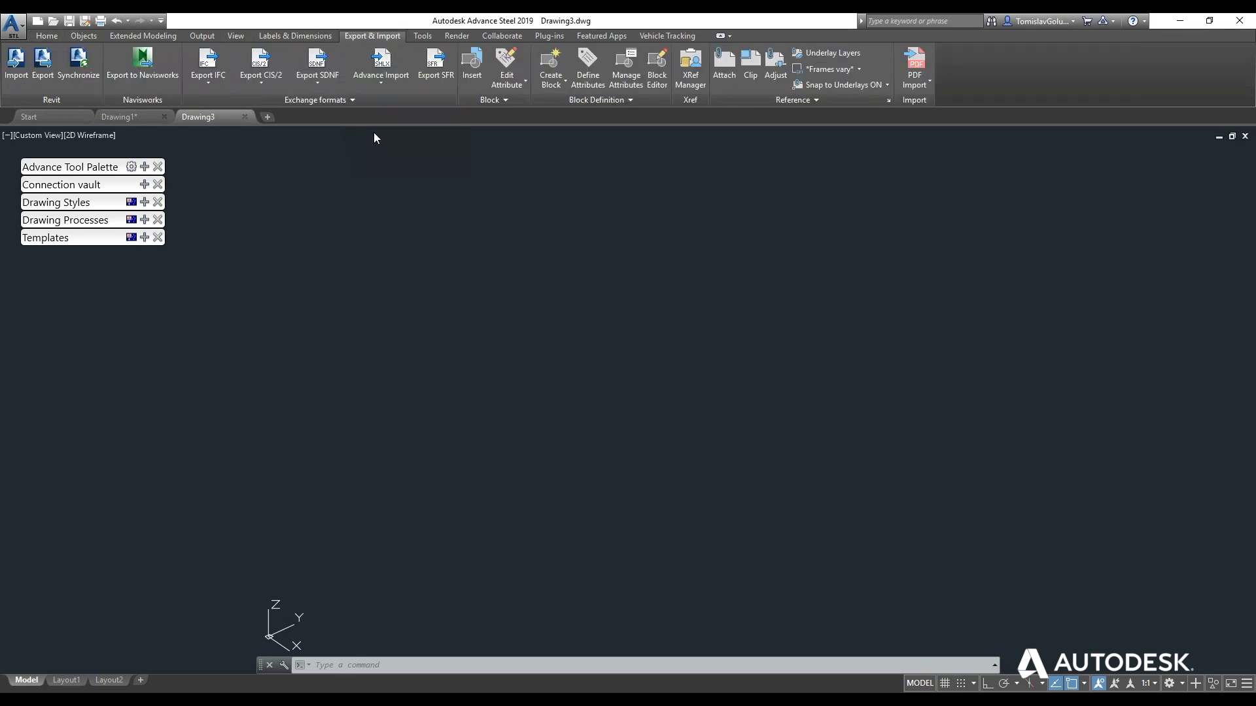
double_click(219, 172)
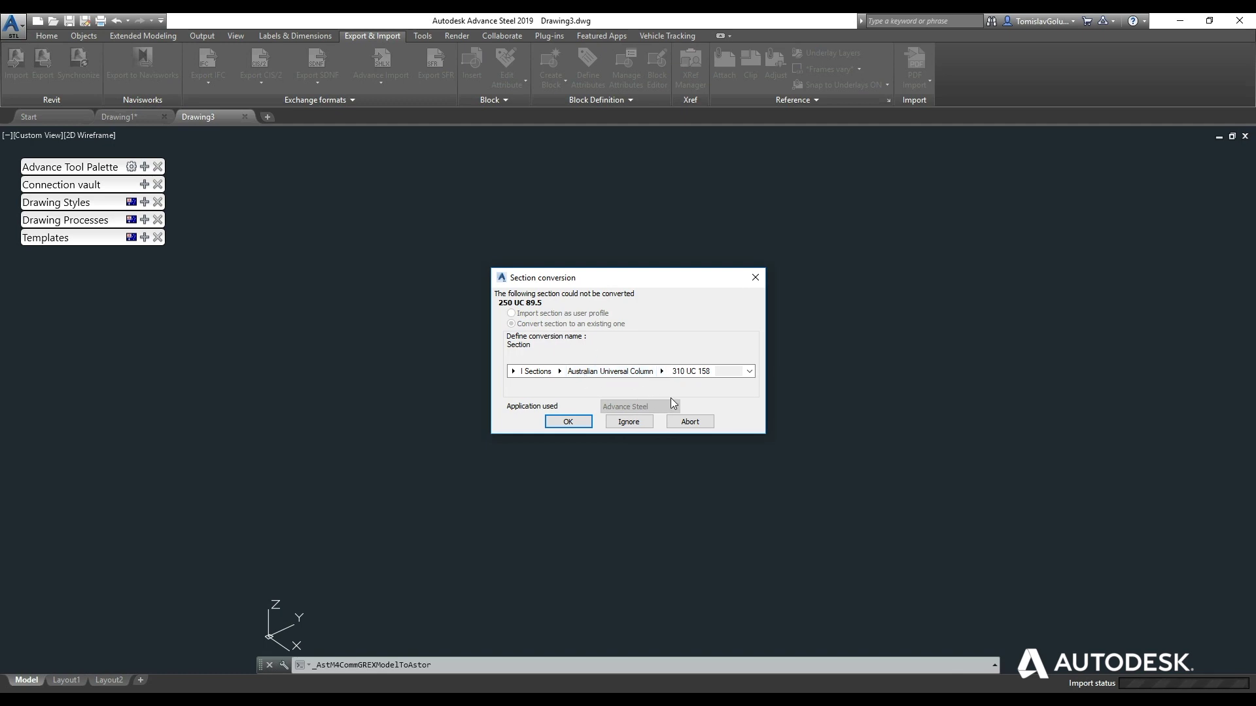
Map sections to 250 UC 89.5 and 200 UC 59.5, ignoring U200X200
left_click(662, 371)
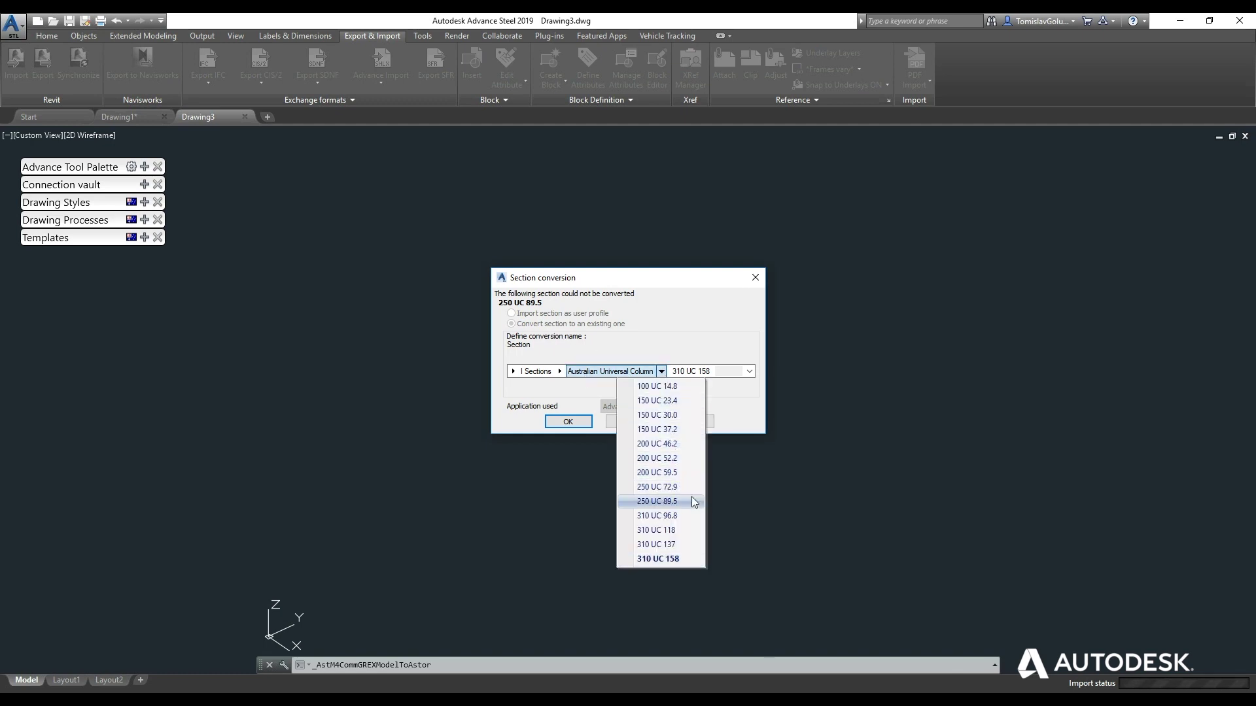
left_click(667, 488)
key("Return")
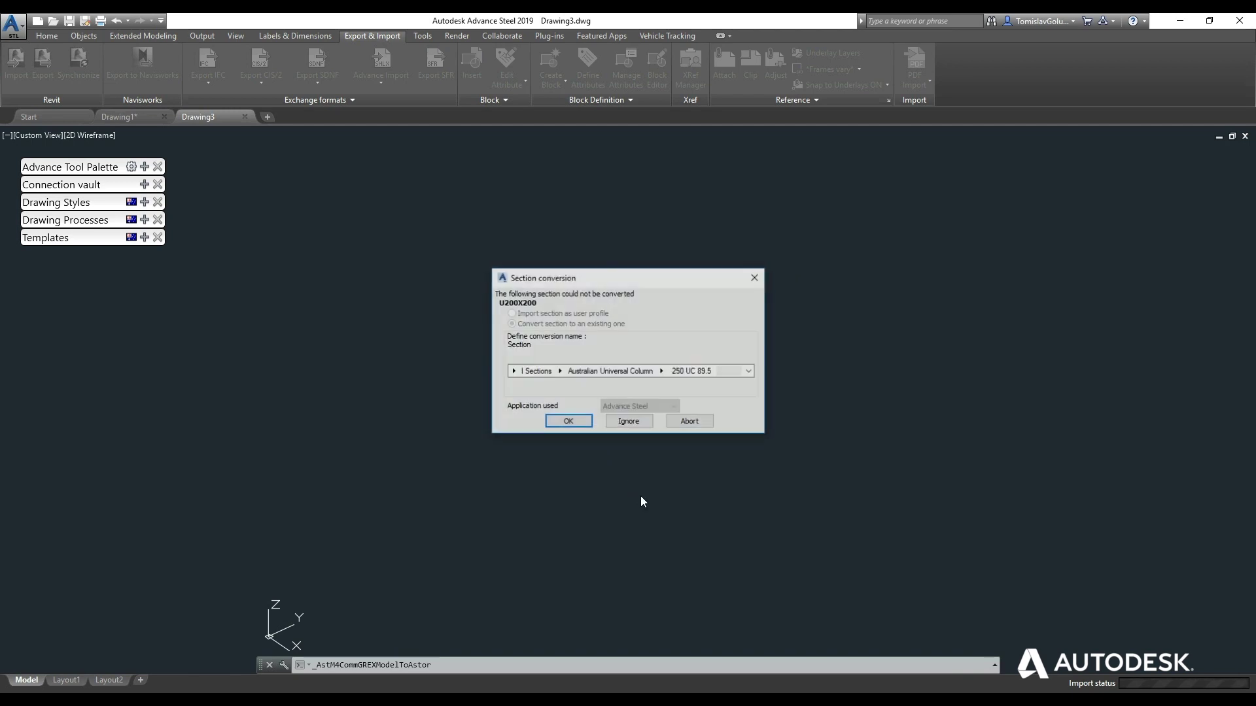
left_click(632, 421)
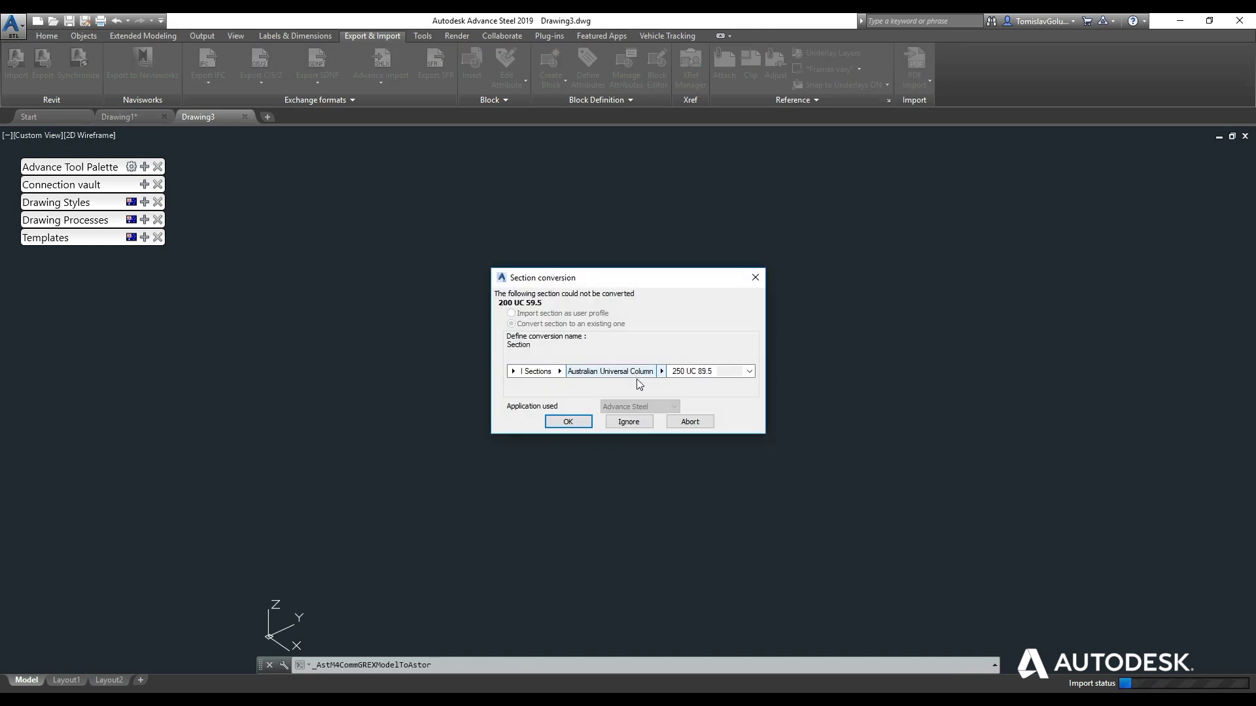
left_click(663, 372)
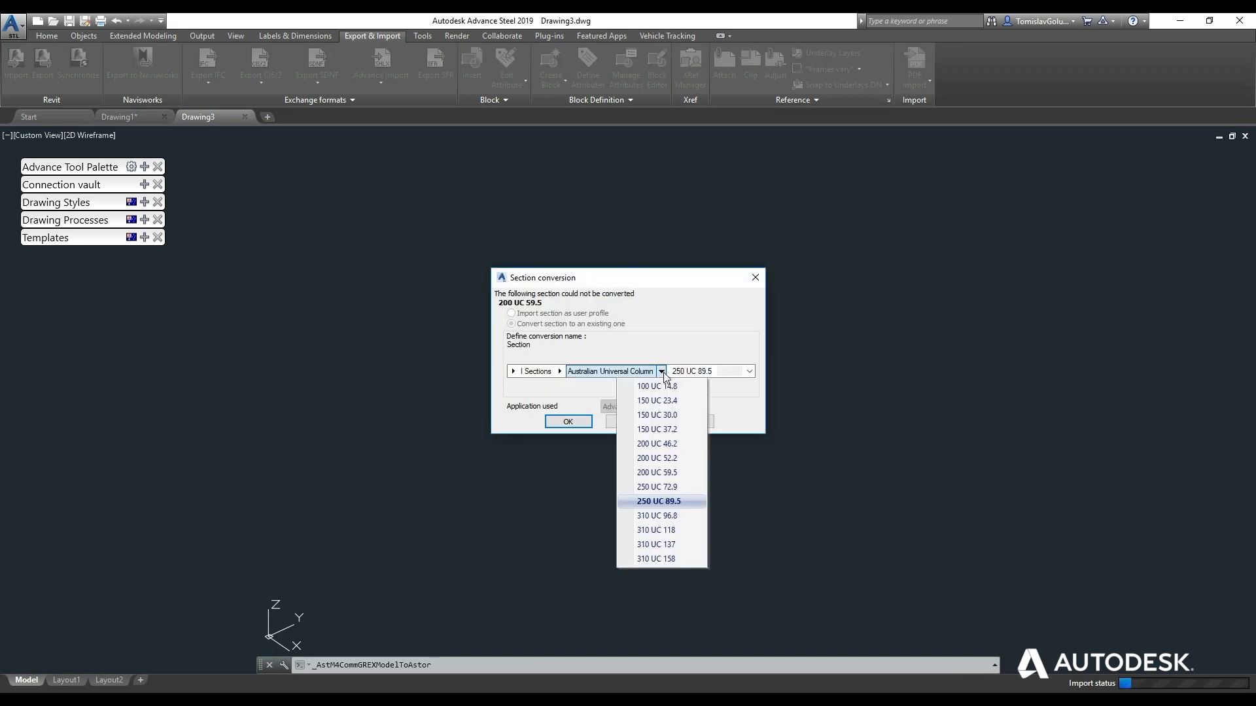
left_click(691, 472)
left_click(575, 427)
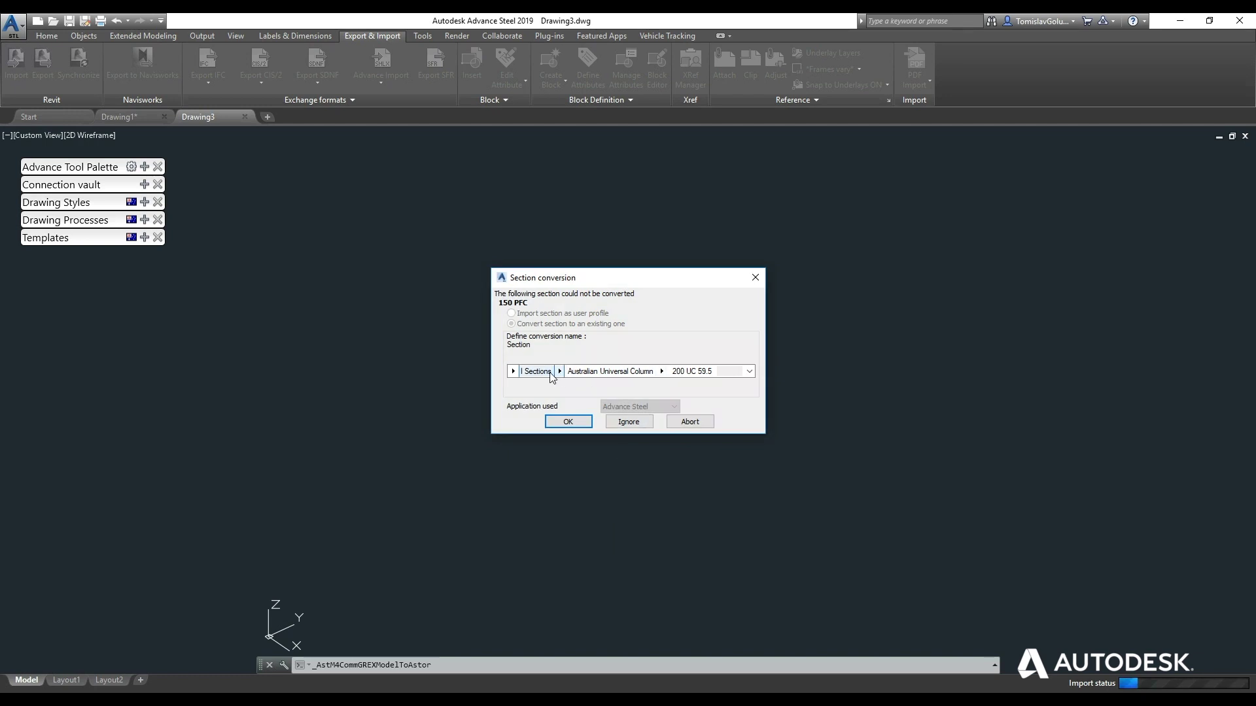
Map the 150 PFC section to Channels > Australian Parallel Flange Channel 150 PFC
left_click(513, 372)
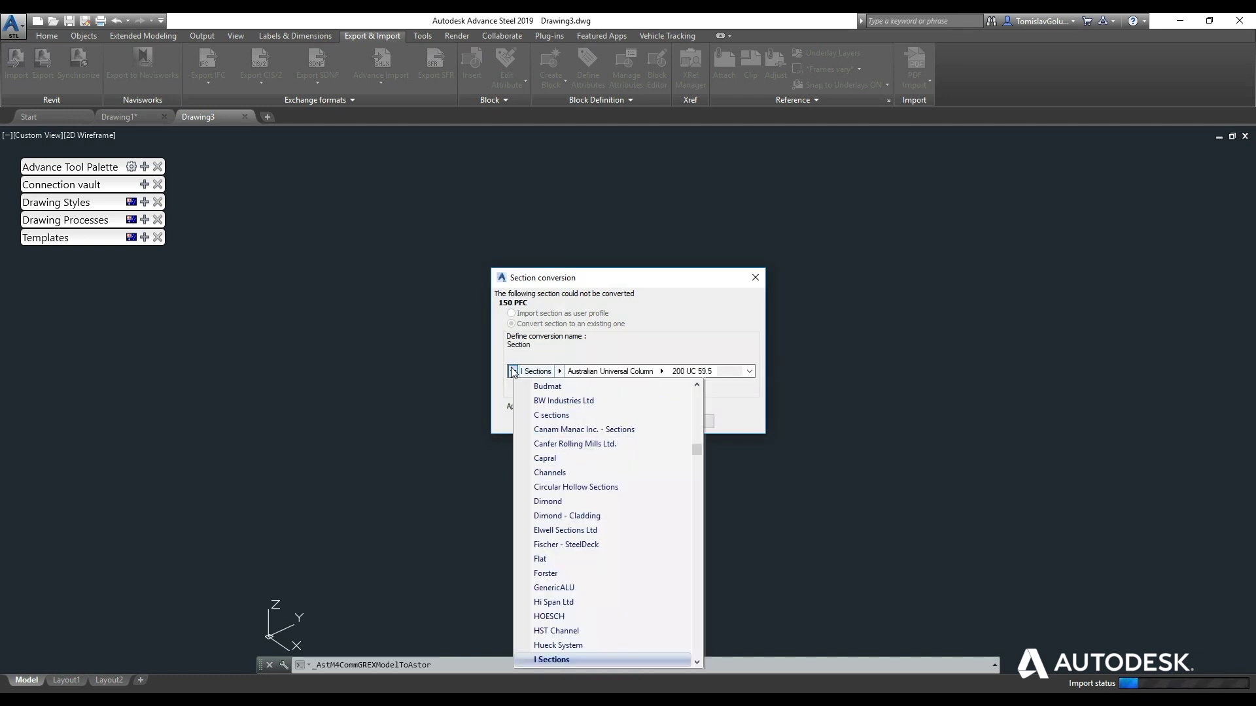
scroll(598, 452, "up", 2)
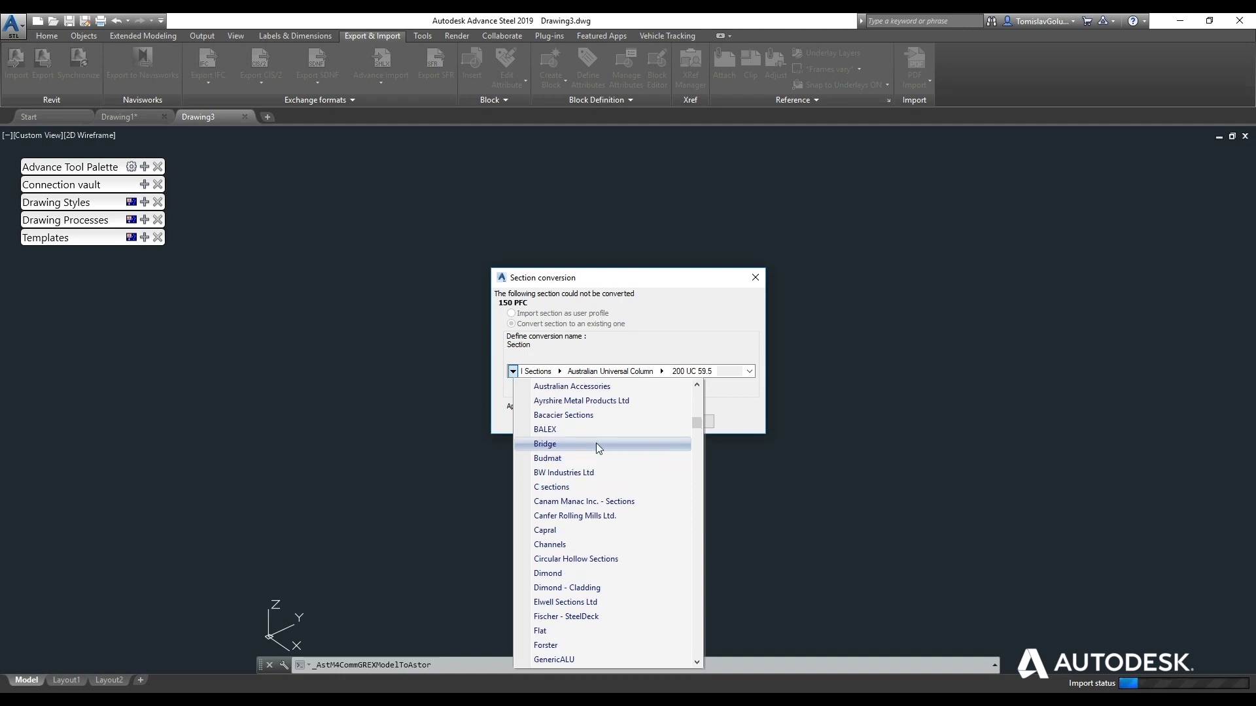
left_click(602, 560)
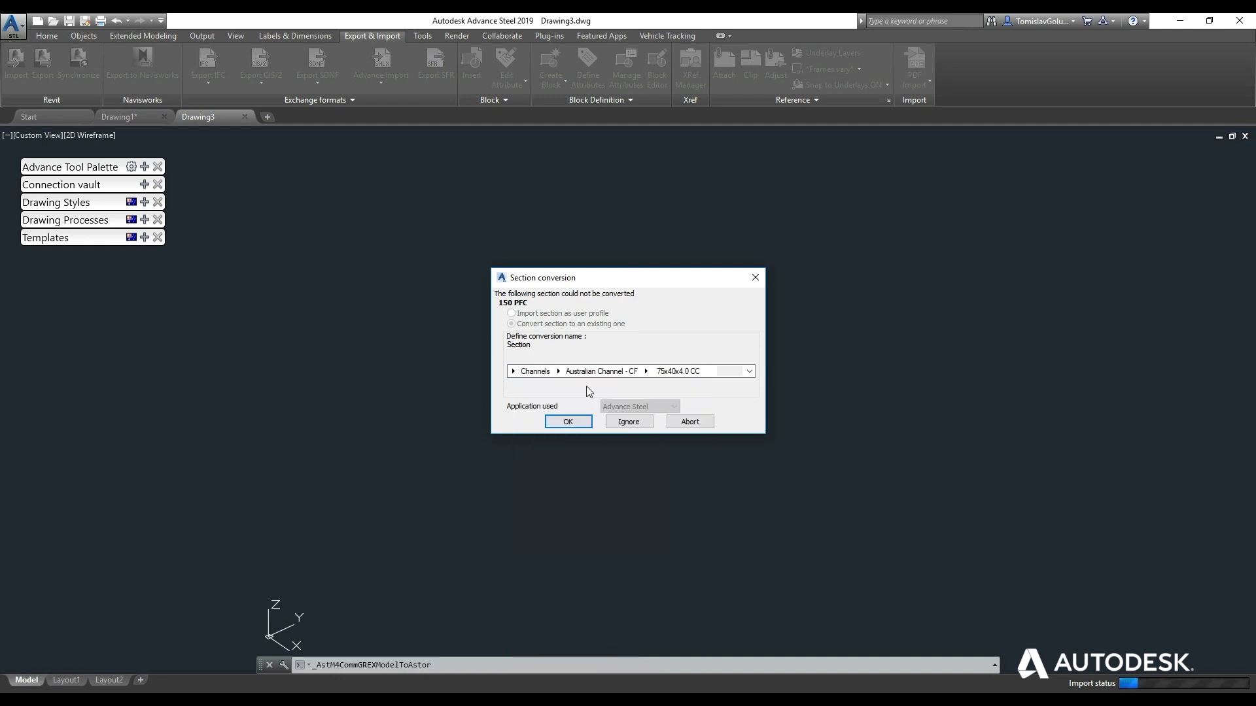
left_click(559, 371)
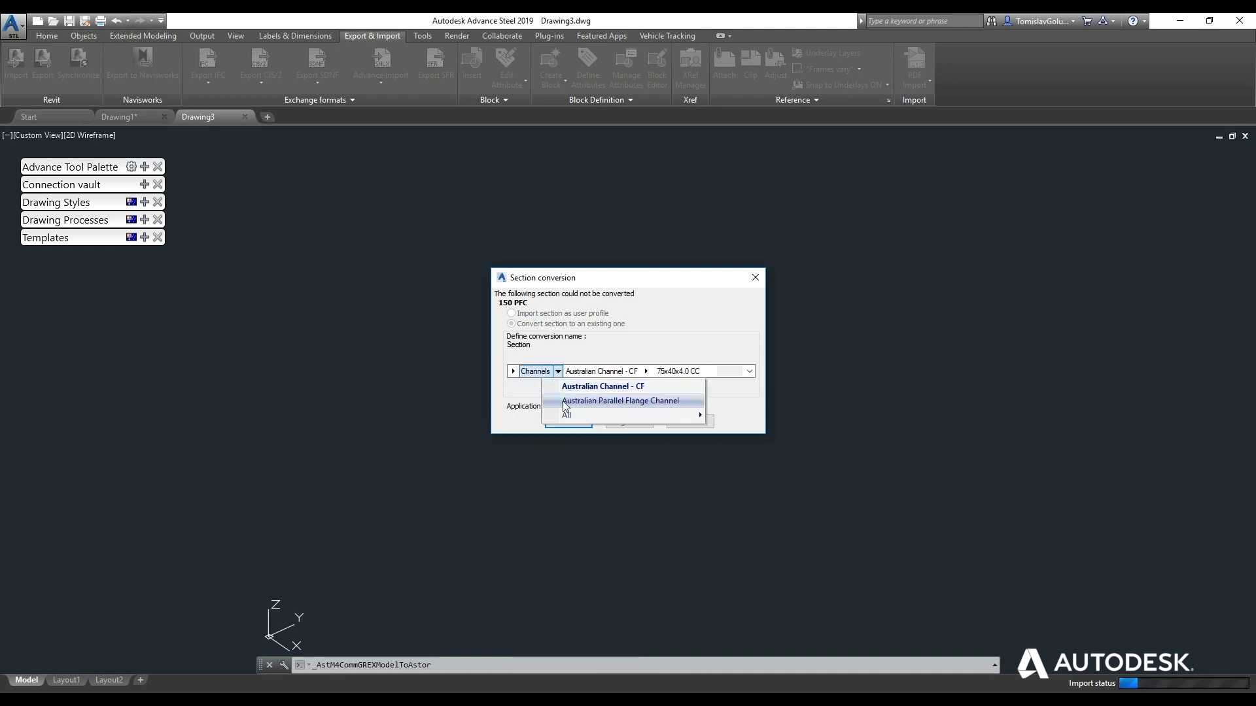
left_click(564, 401)
left_click(645, 372)
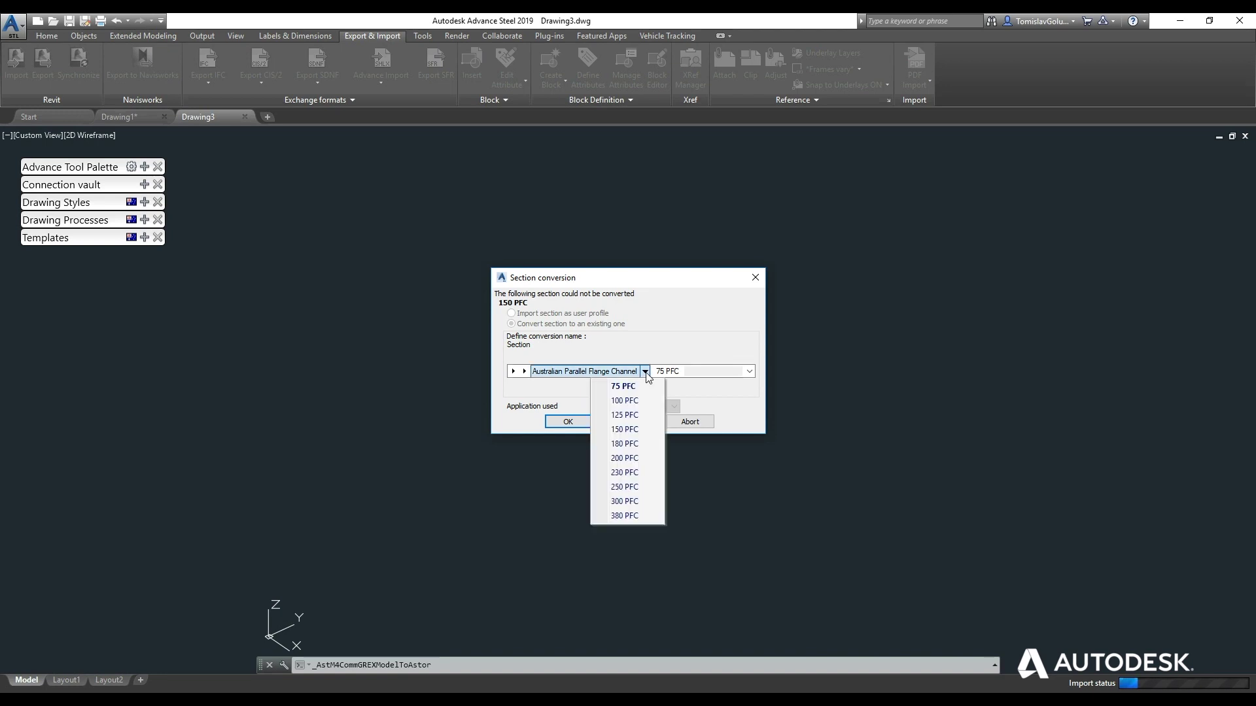
left_click(653, 429)
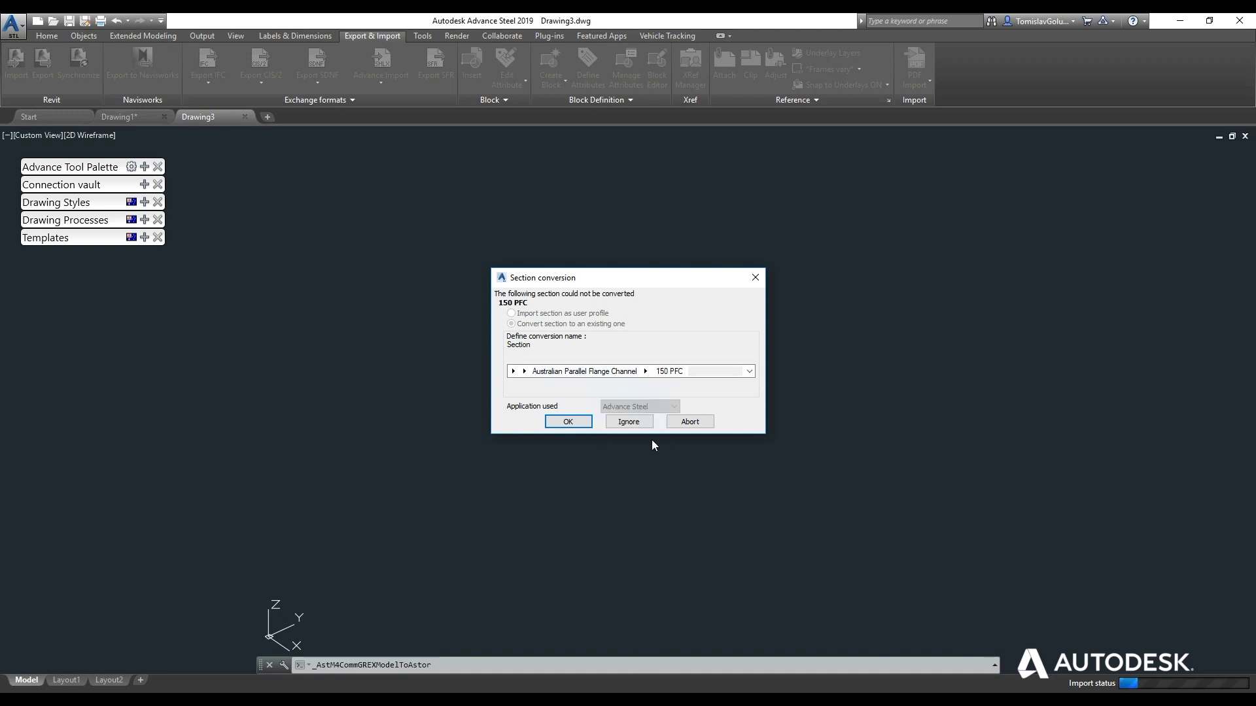
left_click(568, 422)
Map 100 UC 14.8 to I Sections > Australian Universal Column 100 UC 14.8 to finish importing
left_click(512, 371)
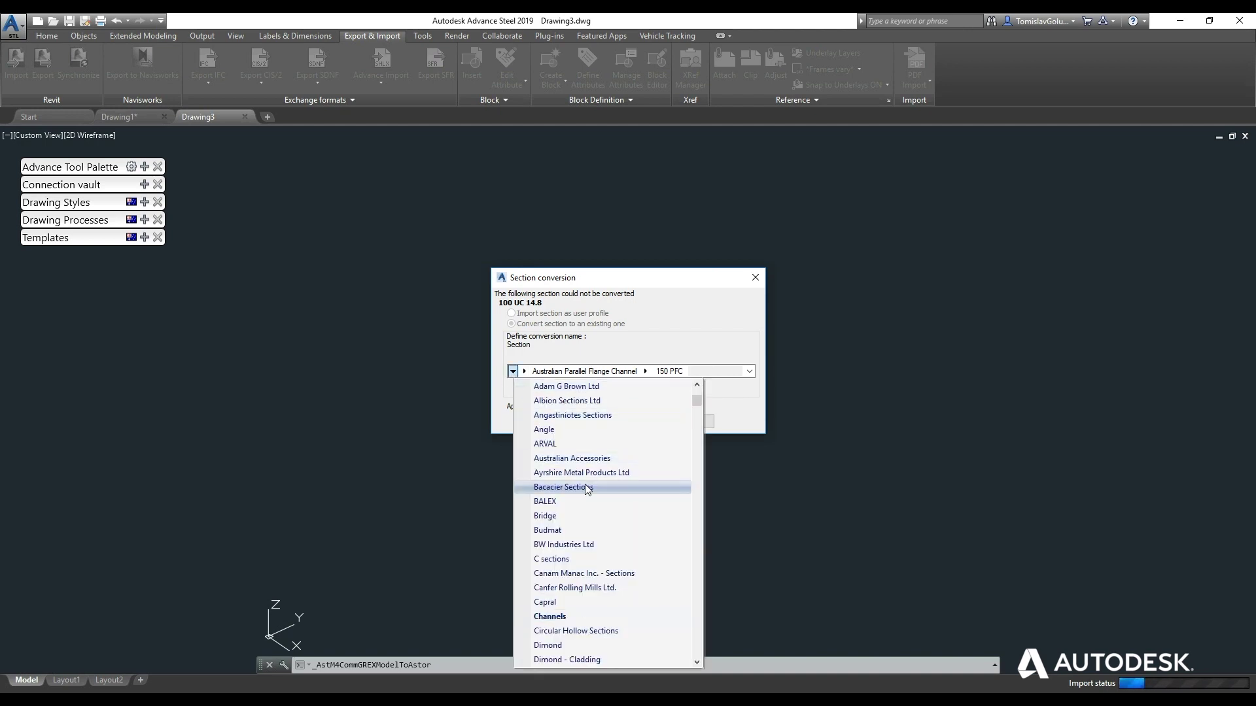
scroll(588, 481, "down", 3)
scroll(589, 481, "down", 2)
left_click(609, 602)
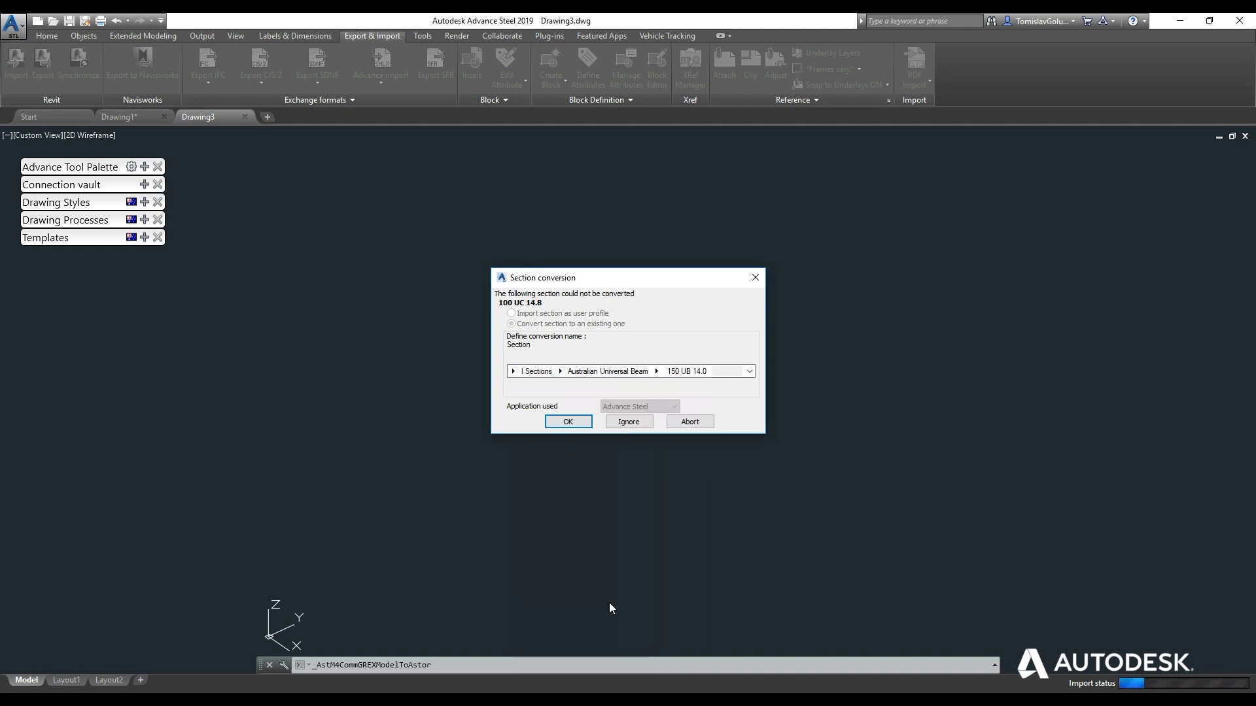
left_click(559, 371)
left_click(589, 400)
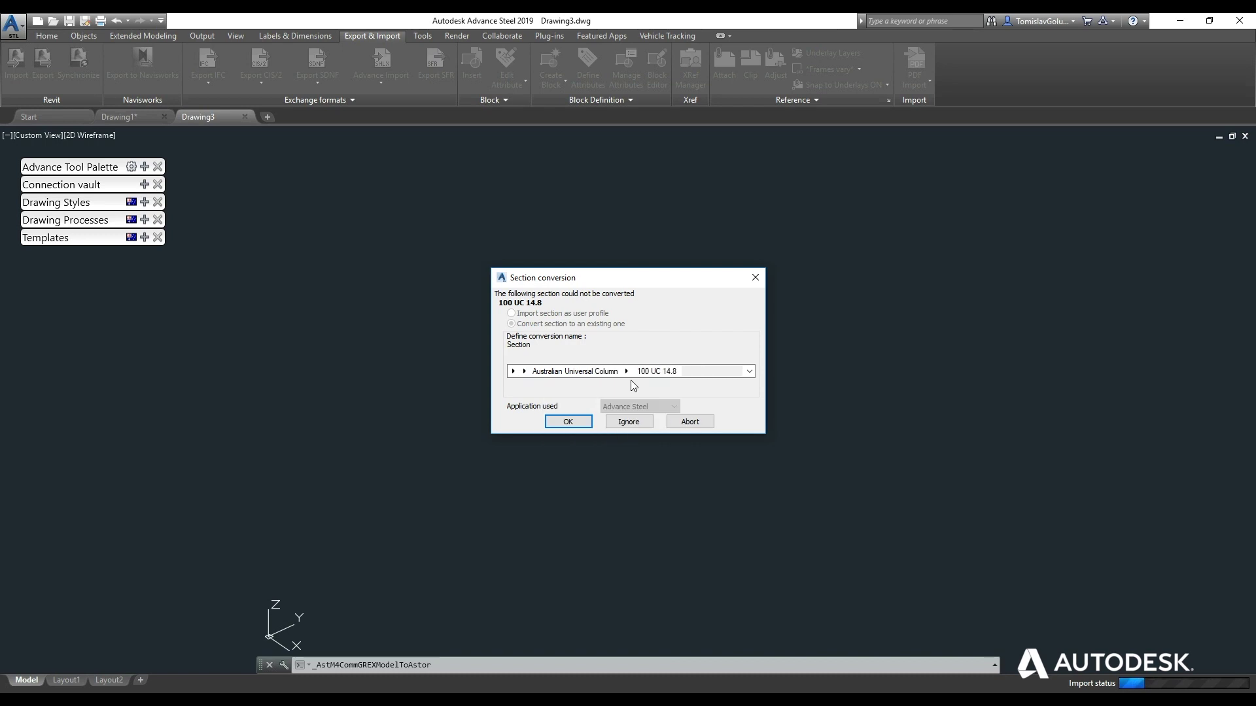
left_click(626, 371)
left_click(627, 371)
left_click(627, 371)
left_click(629, 387)
left_click(569, 422)
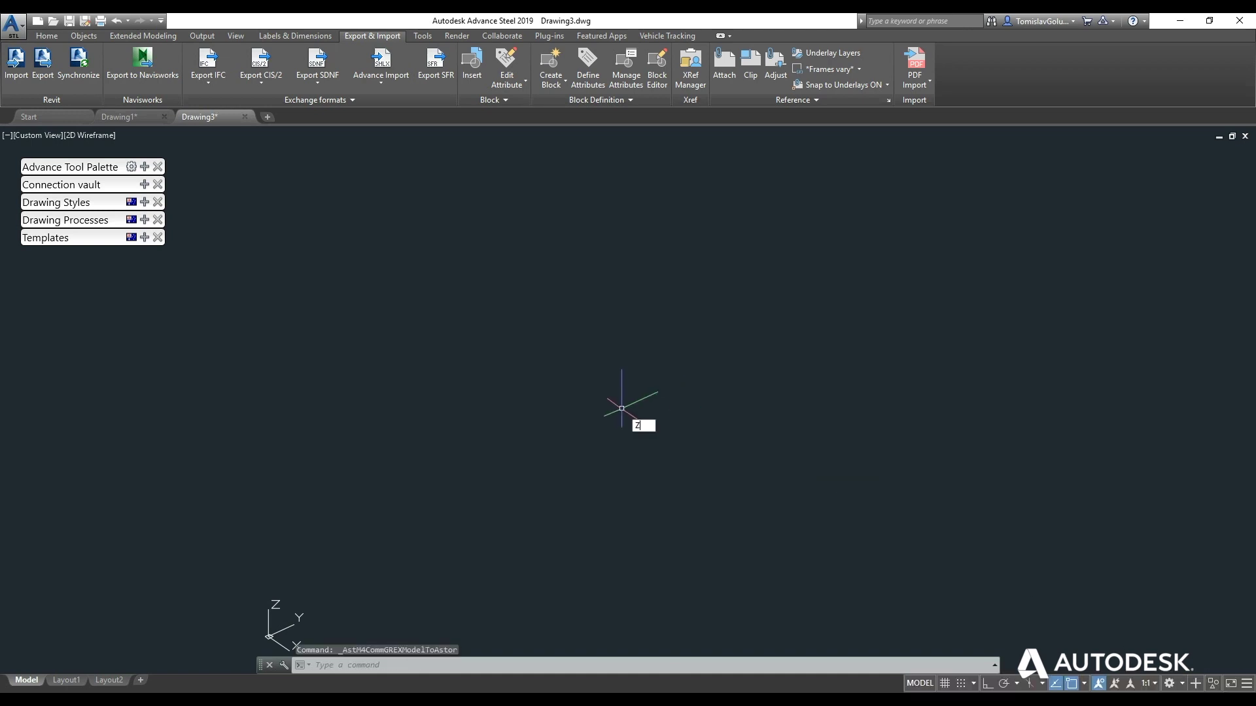
Zoom to extents, regenerate with REA, and zoom into the imported pipe-rack frame
key("Return")
type("E")
key("Return")
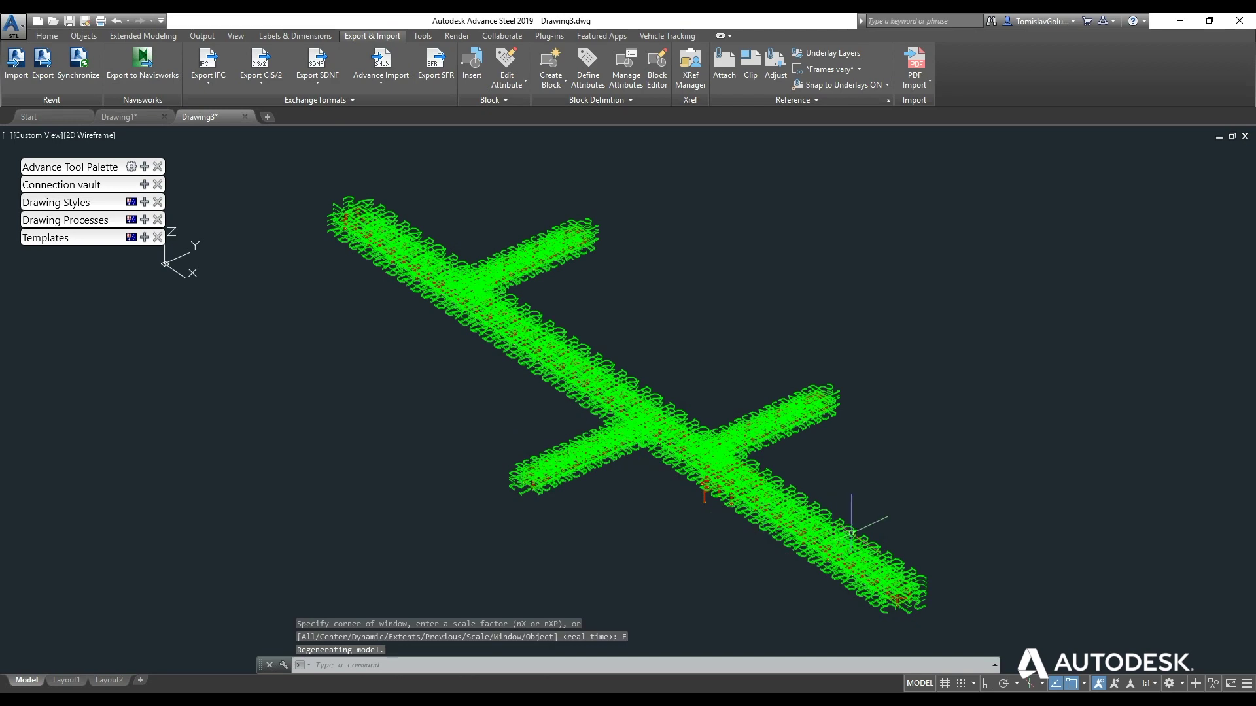
scroll(851, 533, "up", 8)
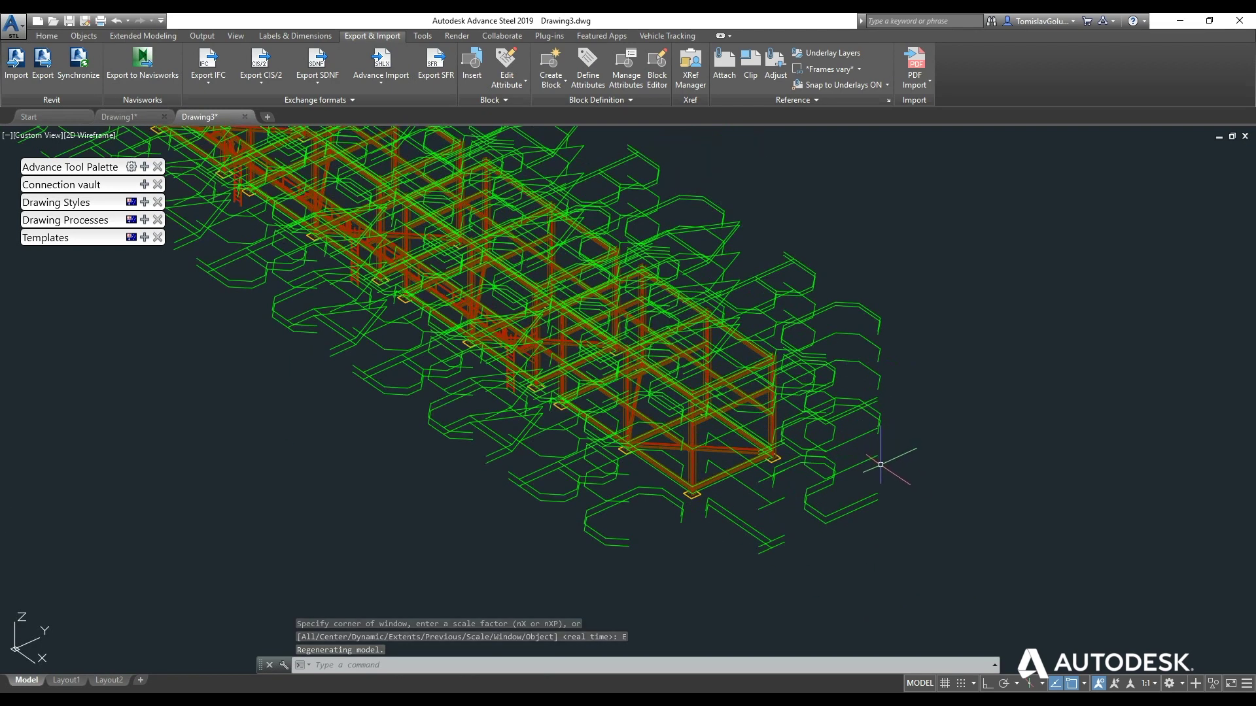
type("REA")
key("Return")
scroll(673, 413, "up", 4)
scroll(318, 252, "up", 3)
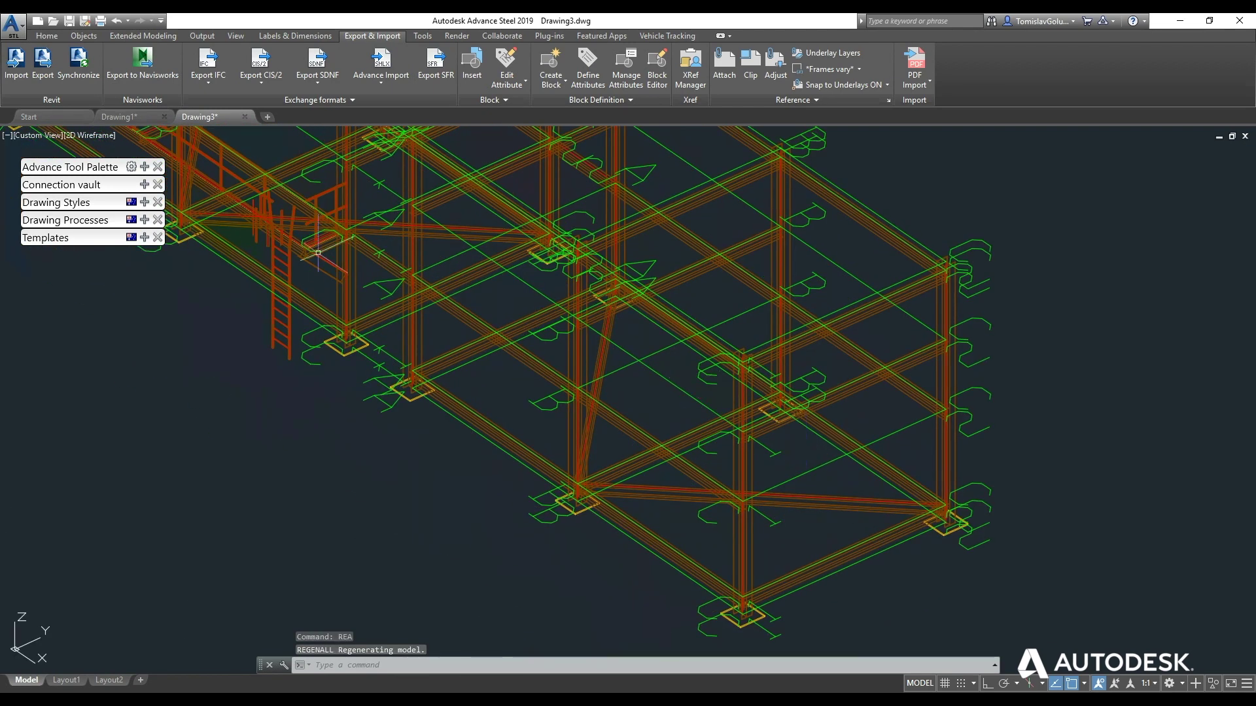
Switch the view to Realistic and orbit and pan around the pipe rack
left_click(92, 135)
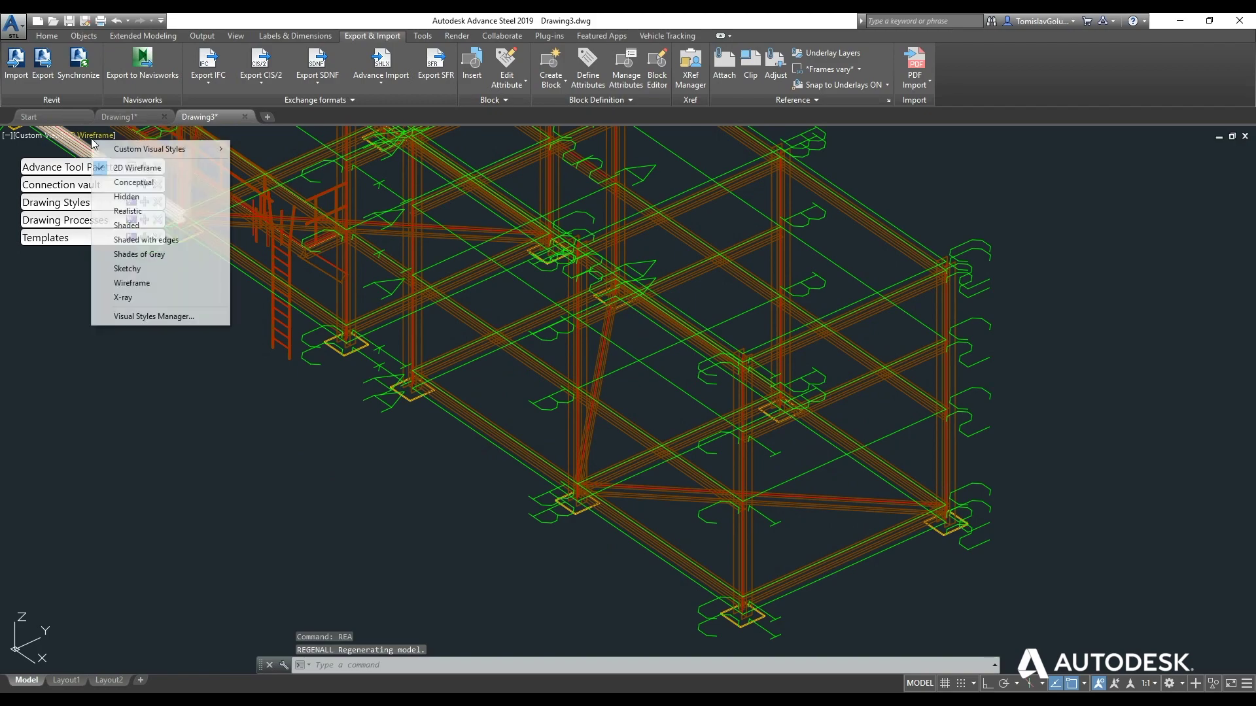
left_click(128, 212)
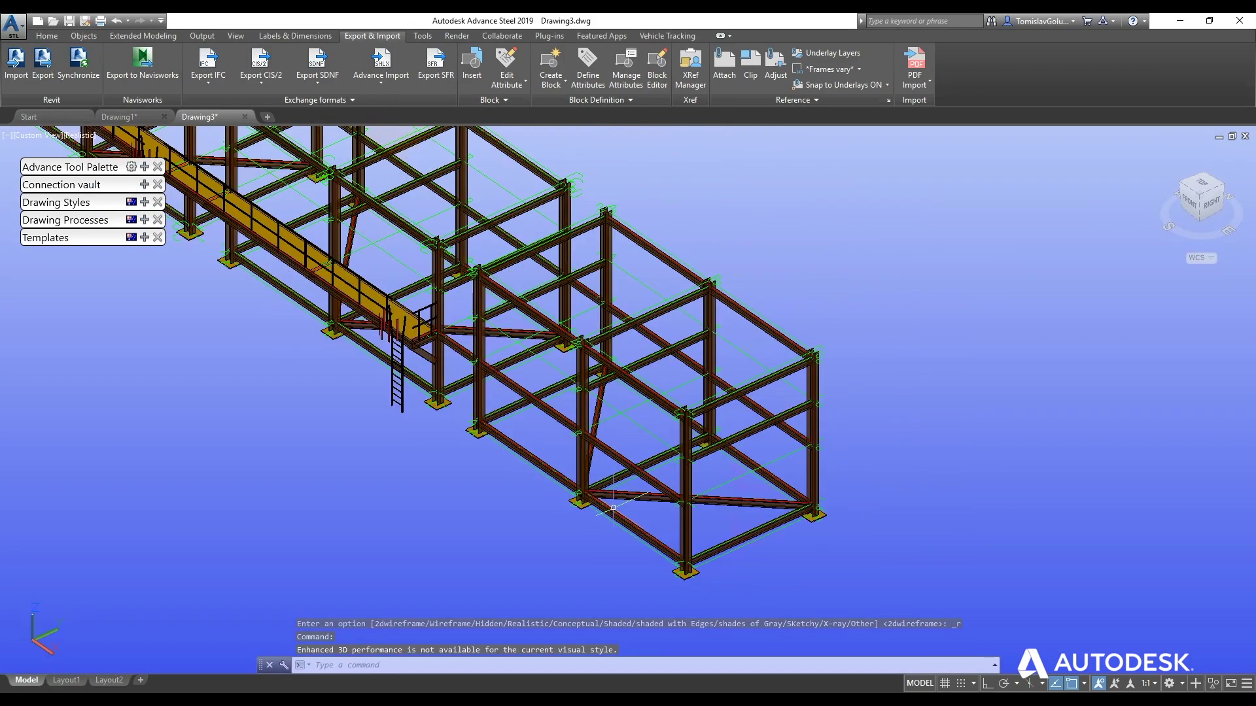
middle_click_drag(613, 504, 693, 471, "shift")
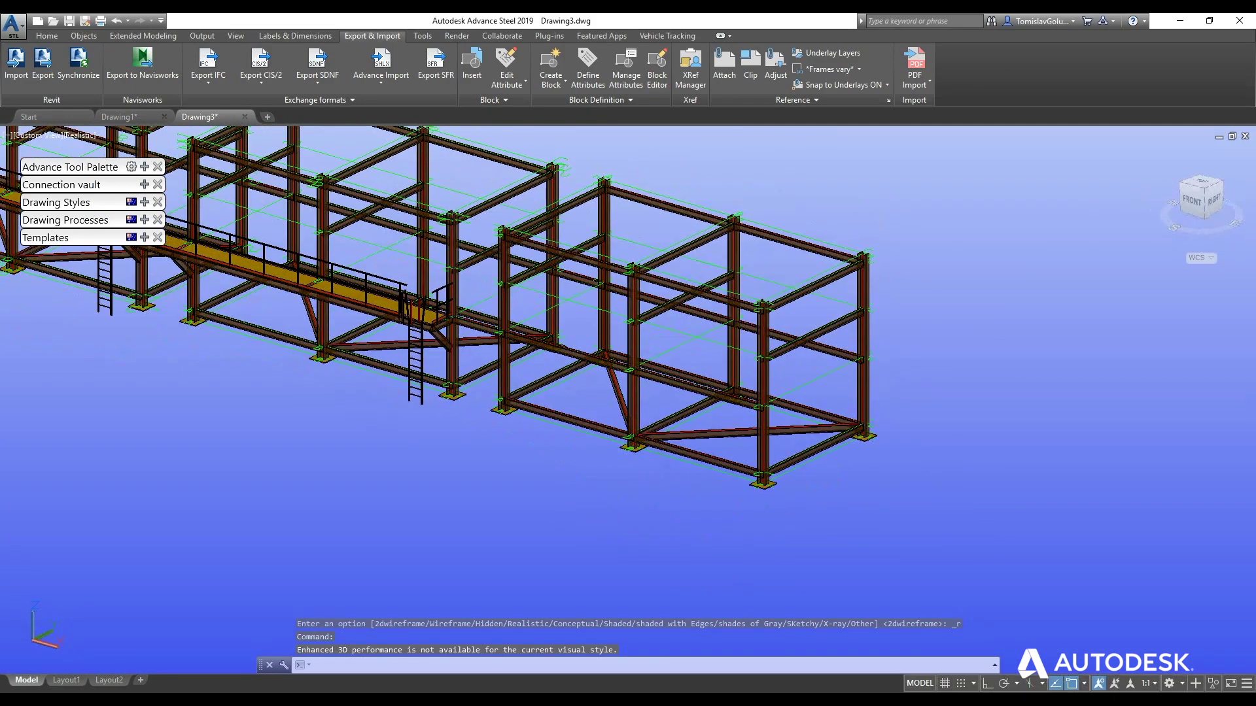
scroll(648, 486, "up", 10)
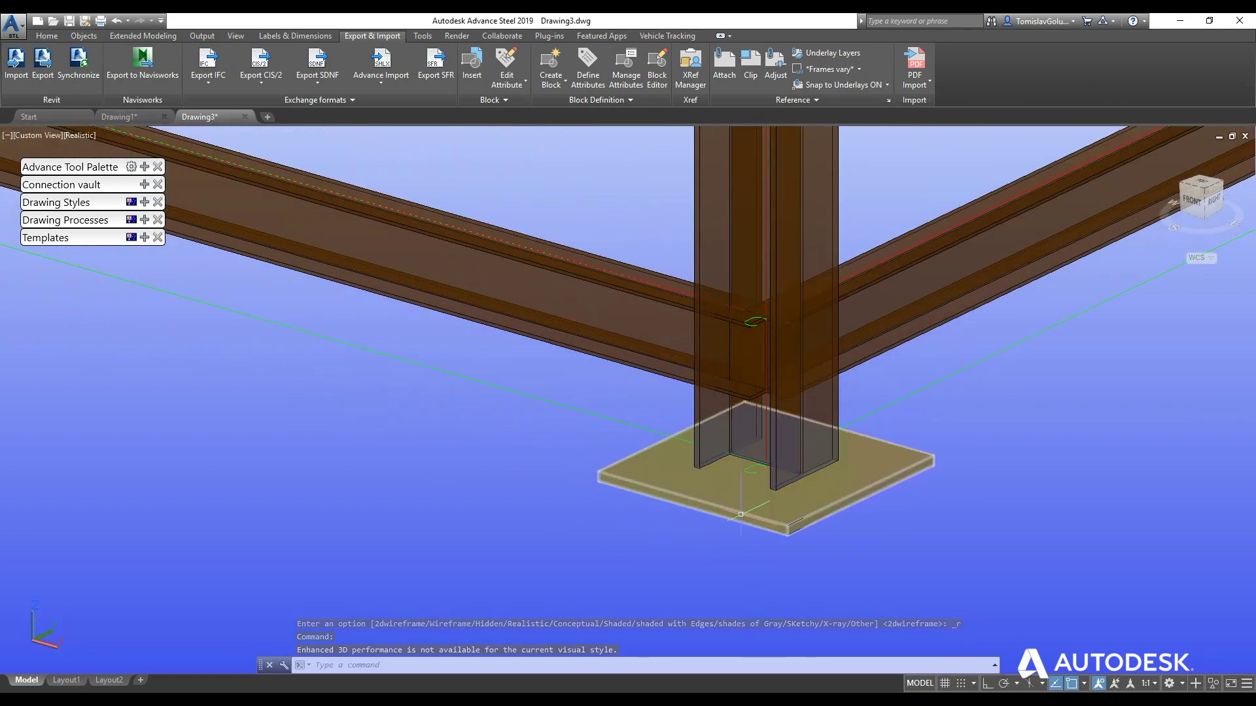
scroll(779, 583, "down", 5)
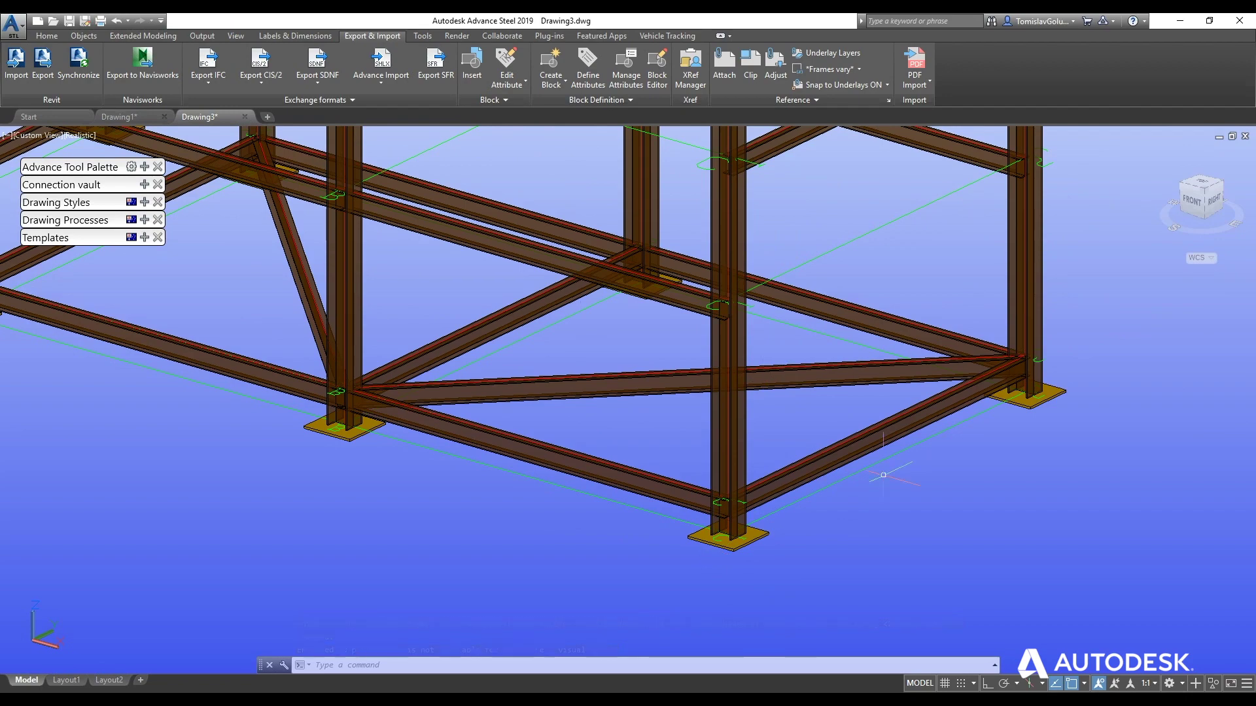
scroll(780, 448, "down", 6)
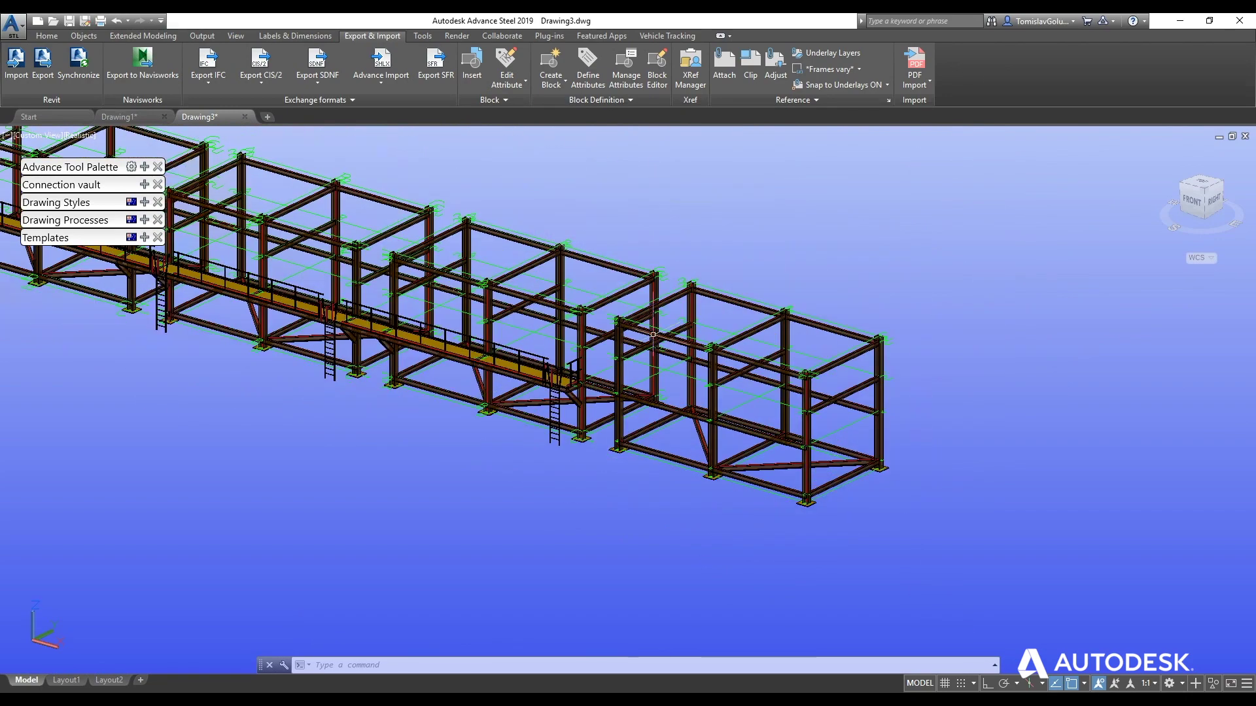
scroll(781, 448, "down", 6)
middle_click_drag(501, 431, 818, 514)
scroll(343, 286, "up", 8)
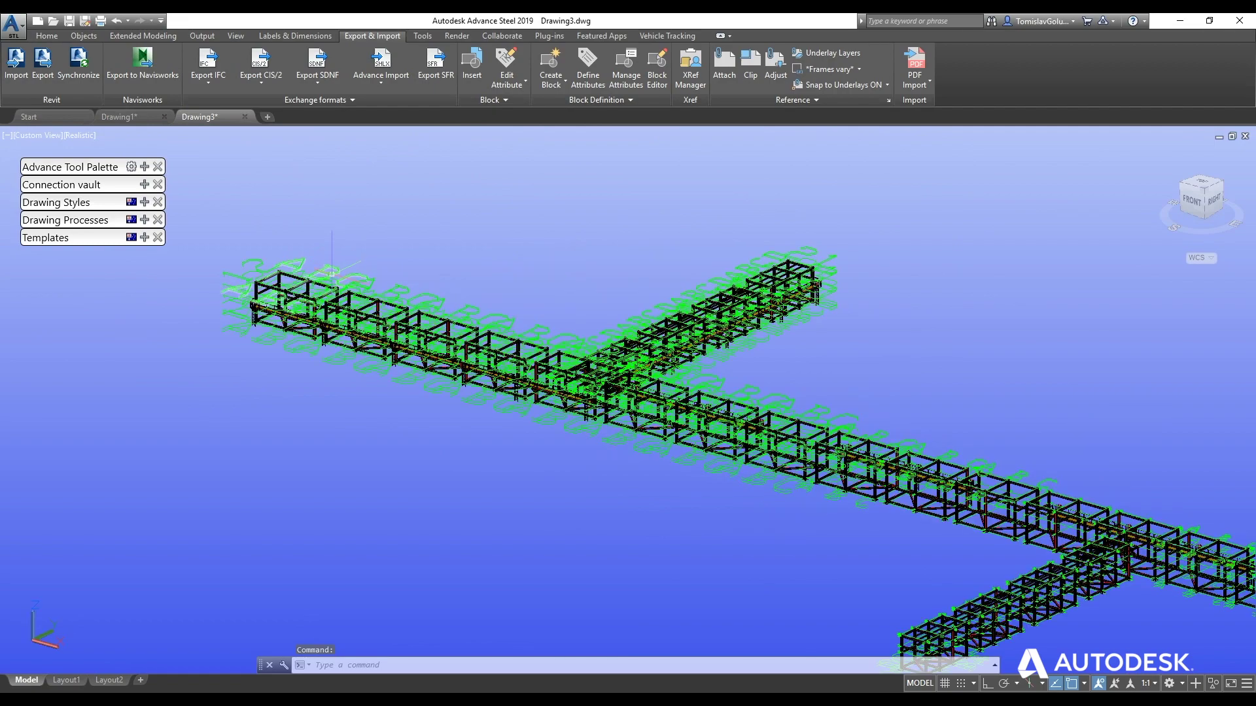
Regenerate with REA and zoom to extents to fit the whole pipe-rack network
type("REA")
key("Return")
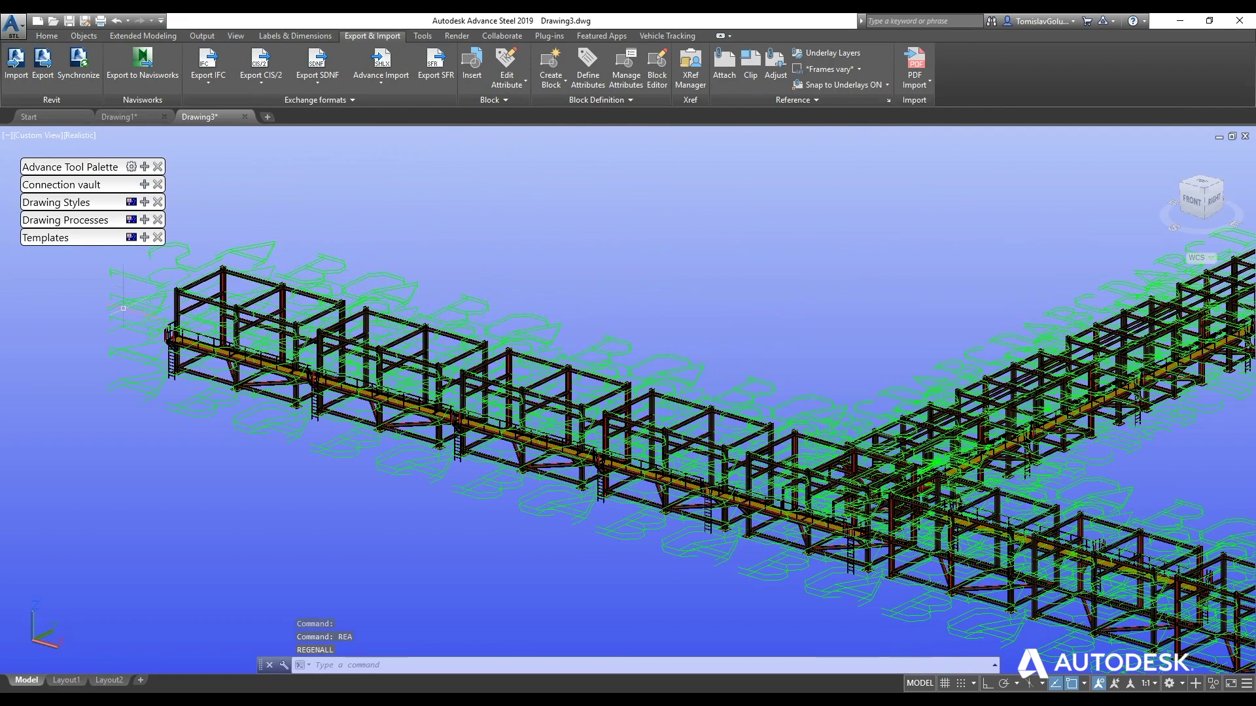
scroll(199, 312, "up", 5)
scroll(317, 365, "down", 3)
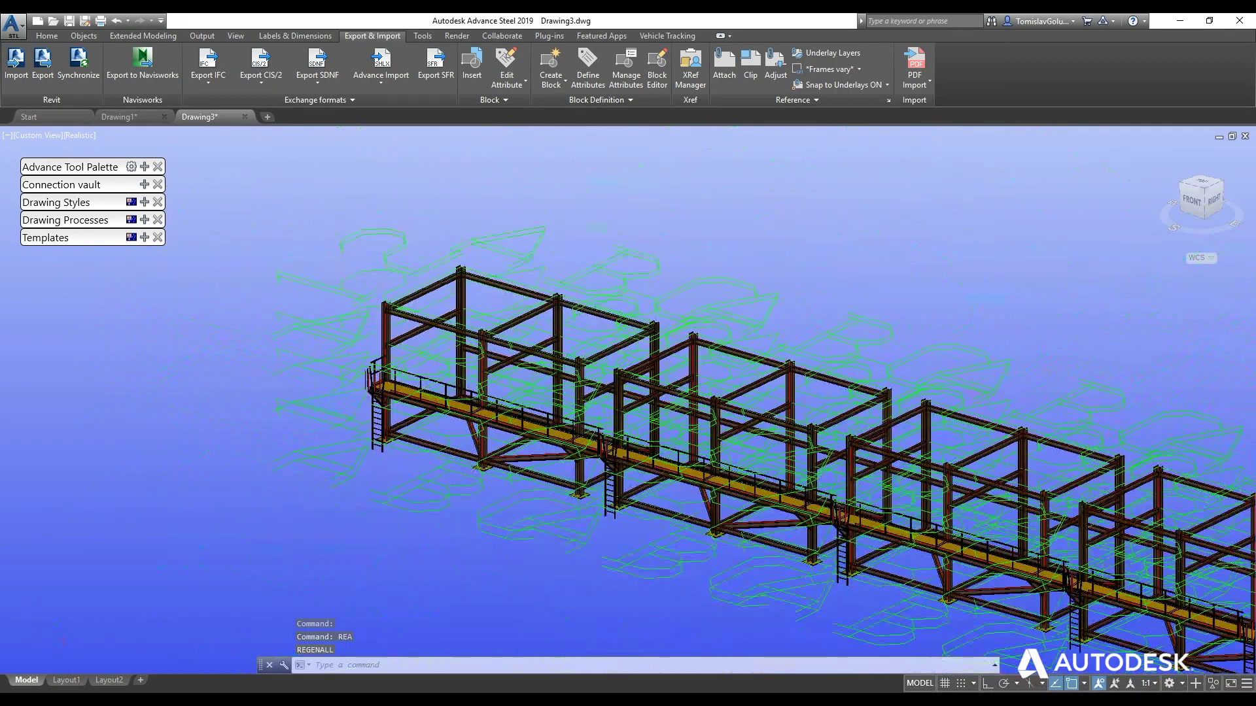
scroll(615, 399, "down", 6)
scroll(586, 392, "up", 1)
type("z")
key("Return")
type("e")
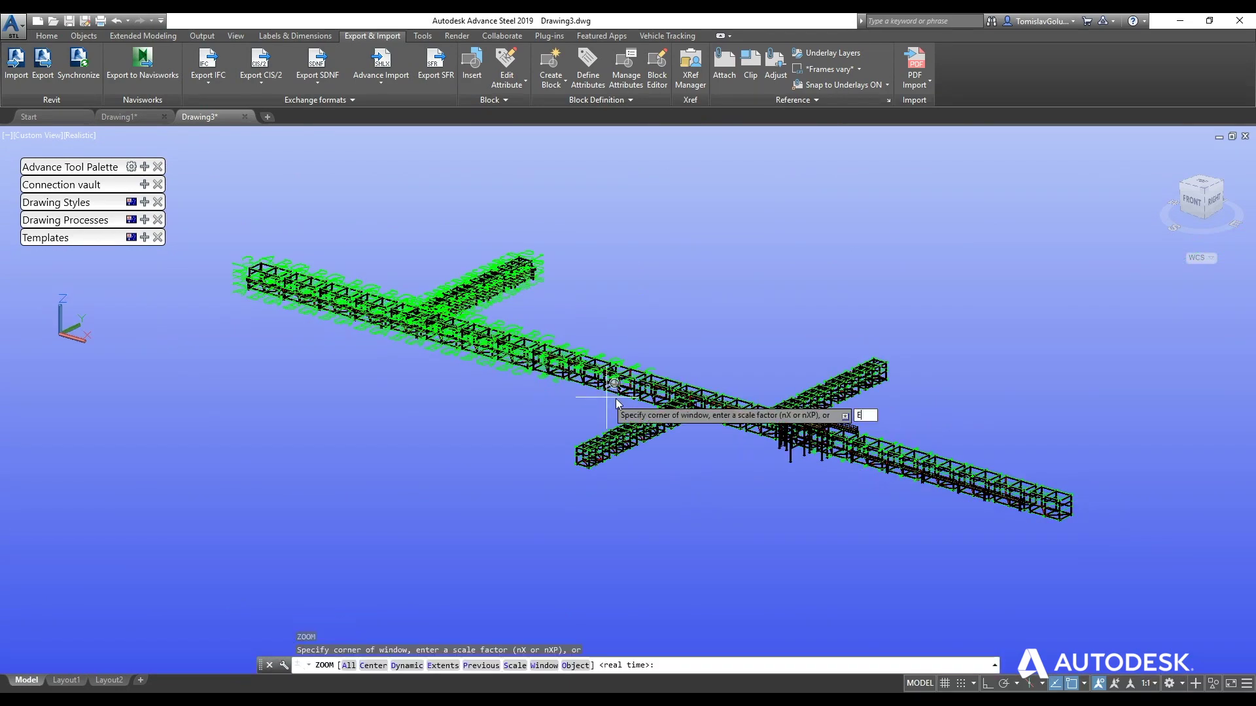
key("Return")
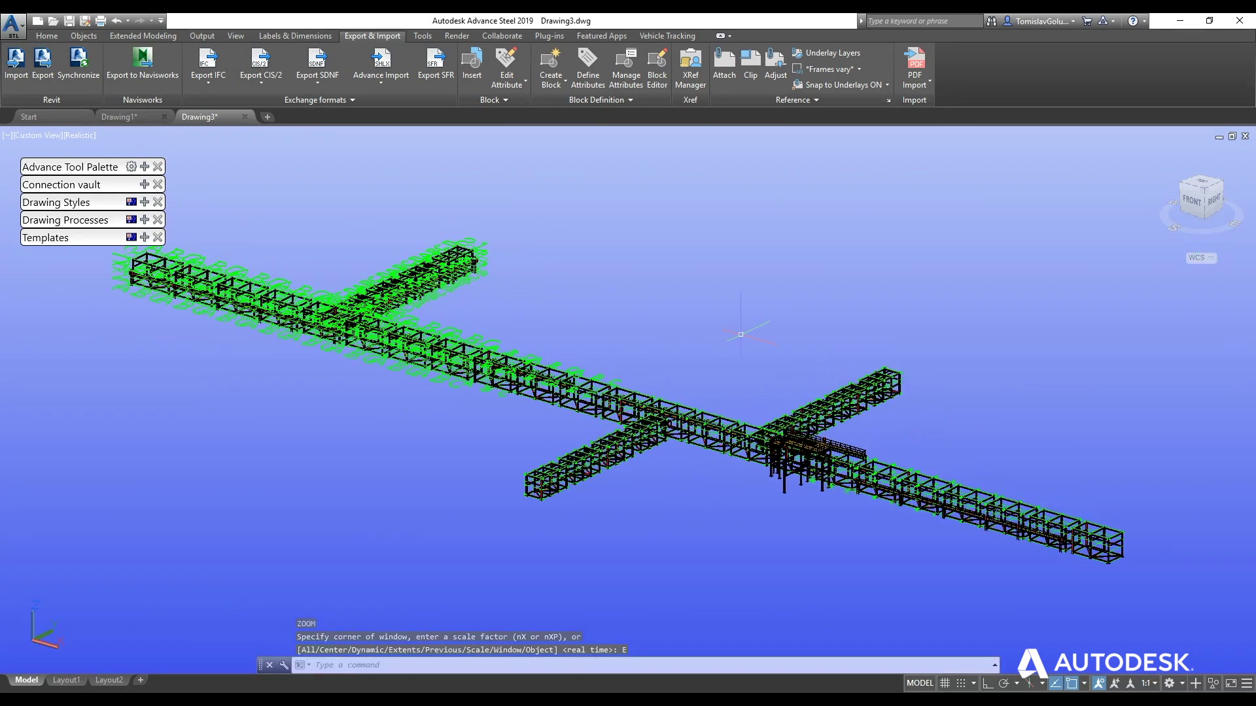